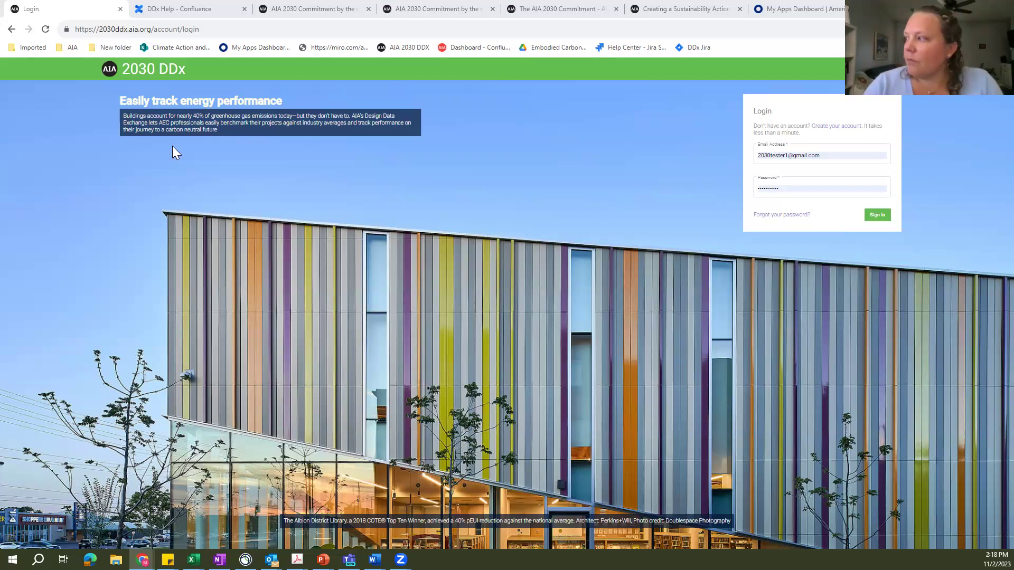
Sign in to the DDx account with the filled-in credentials and open the company page.
click(877, 215)
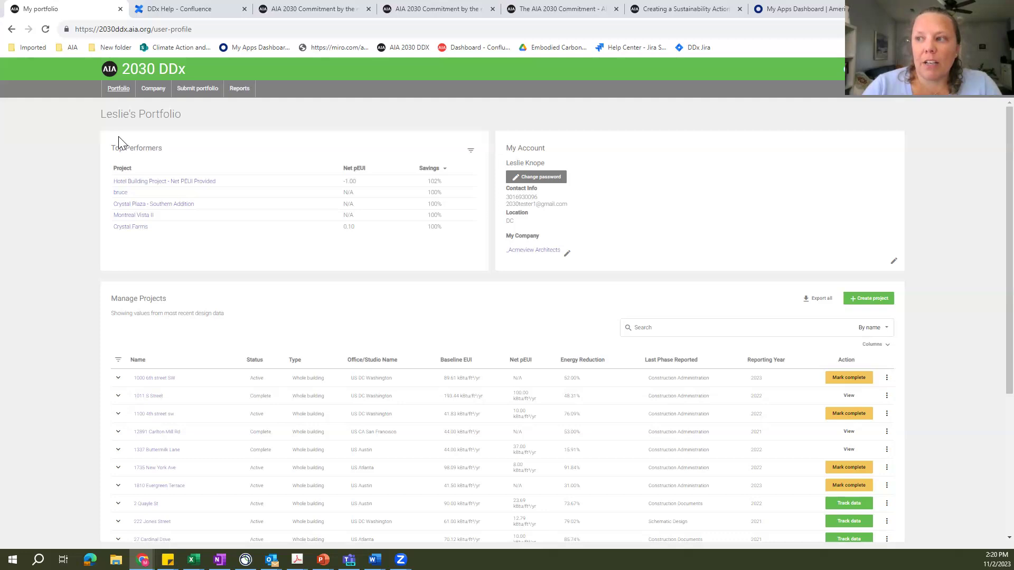
click(155, 91)
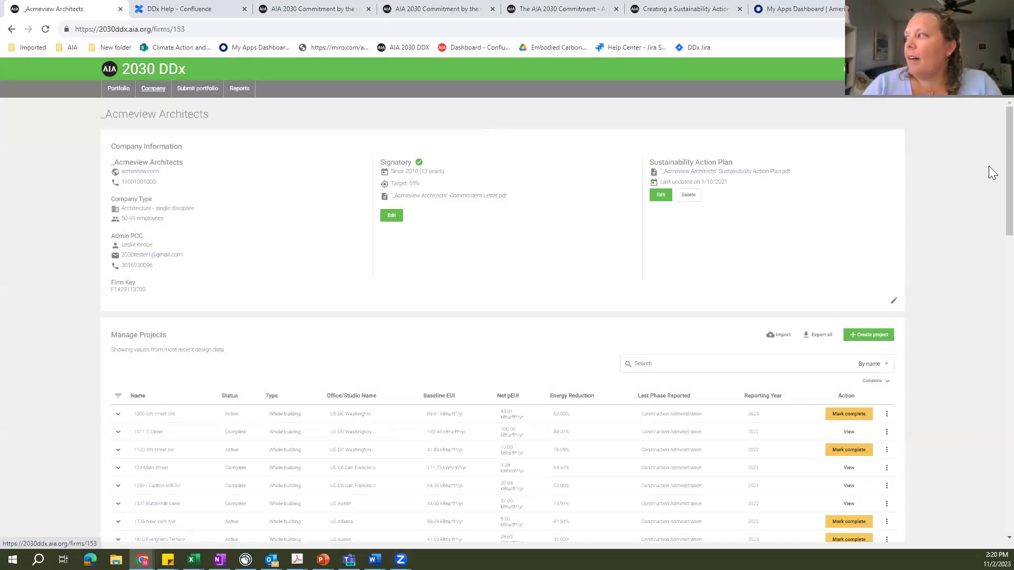
Generate an API user key for the company in the API request logs section and select the key.
scroll(992, 180, down, 4)
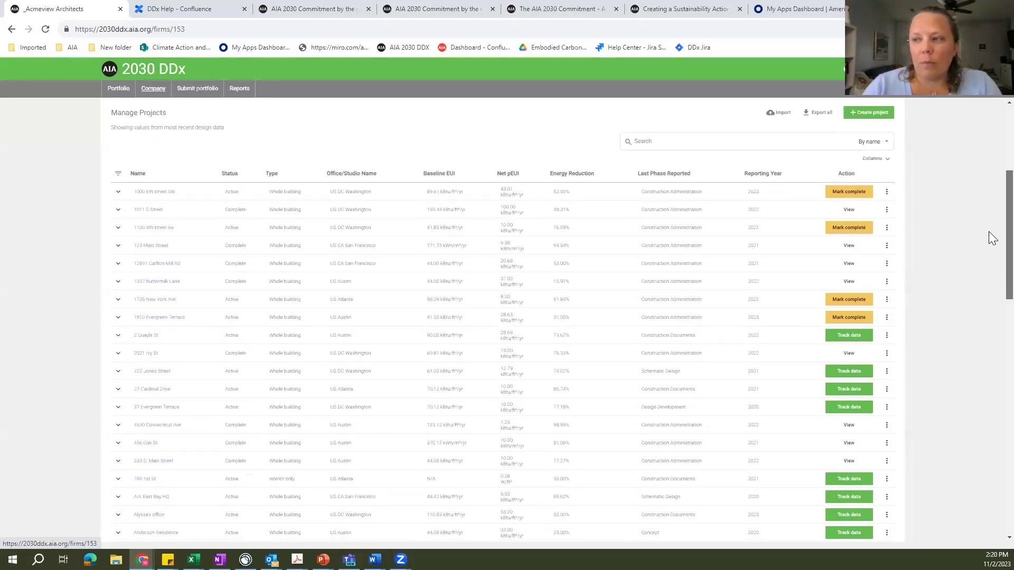
scroll(989, 233, down, 7)
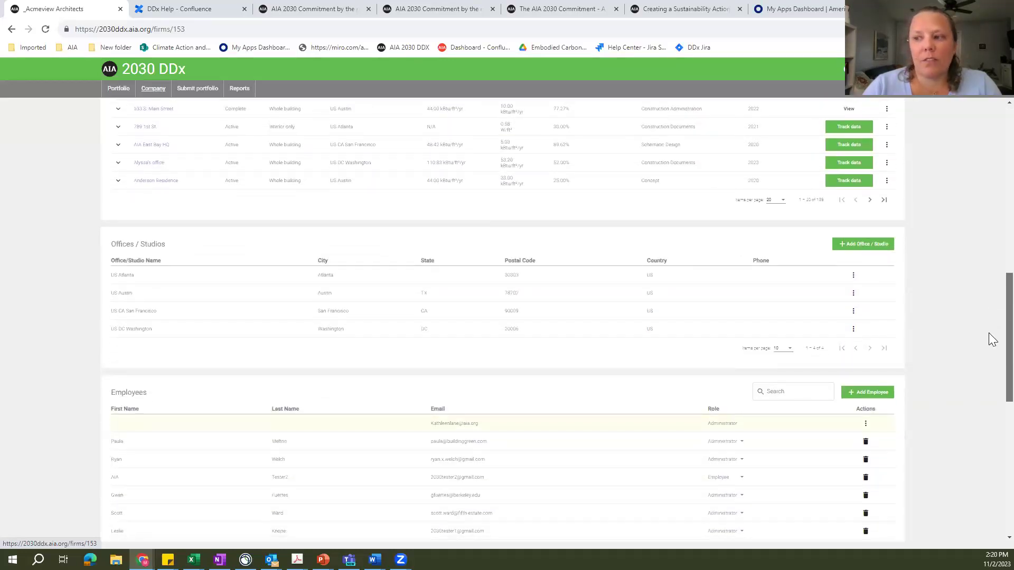
scroll(992, 348, down, 4)
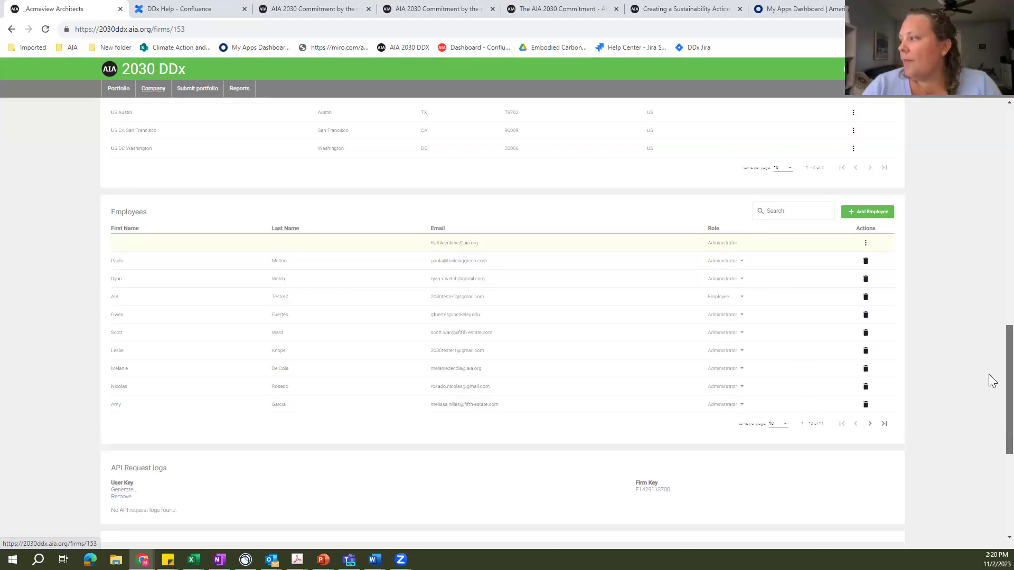
scroll(990, 401, down, 3)
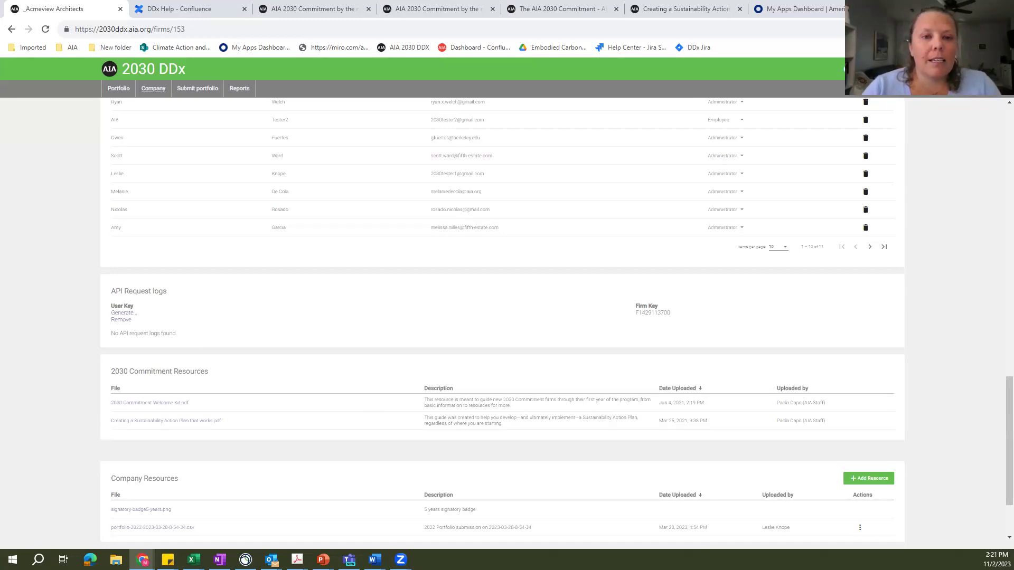
click(125, 313)
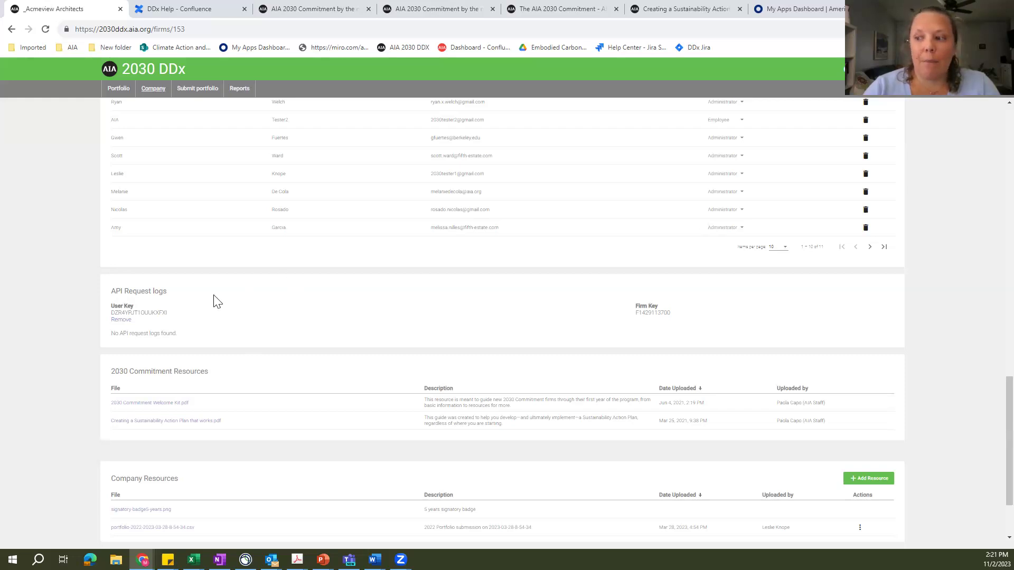
double_click(142, 313)
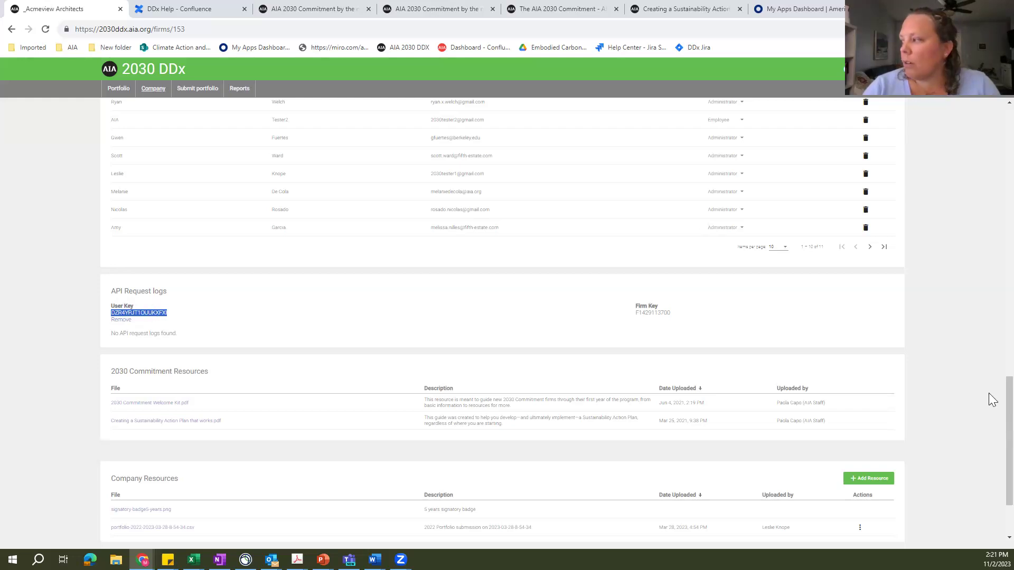
Review the 2030 Commitment resources and company resources, then return to the company information.
scroll(992, 423, down, 2)
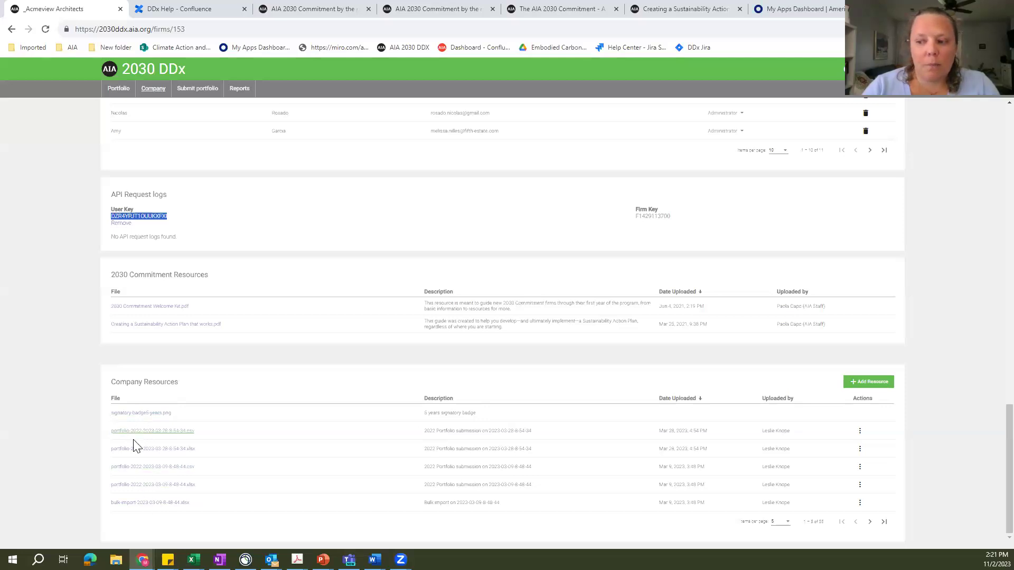
click(539, 456)
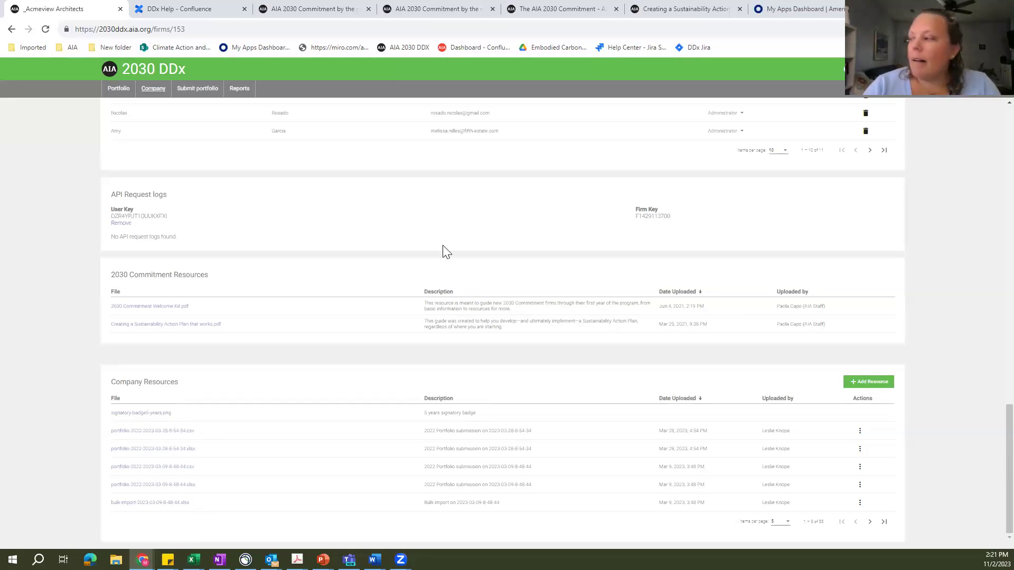
scroll(987, 309, up, 10)
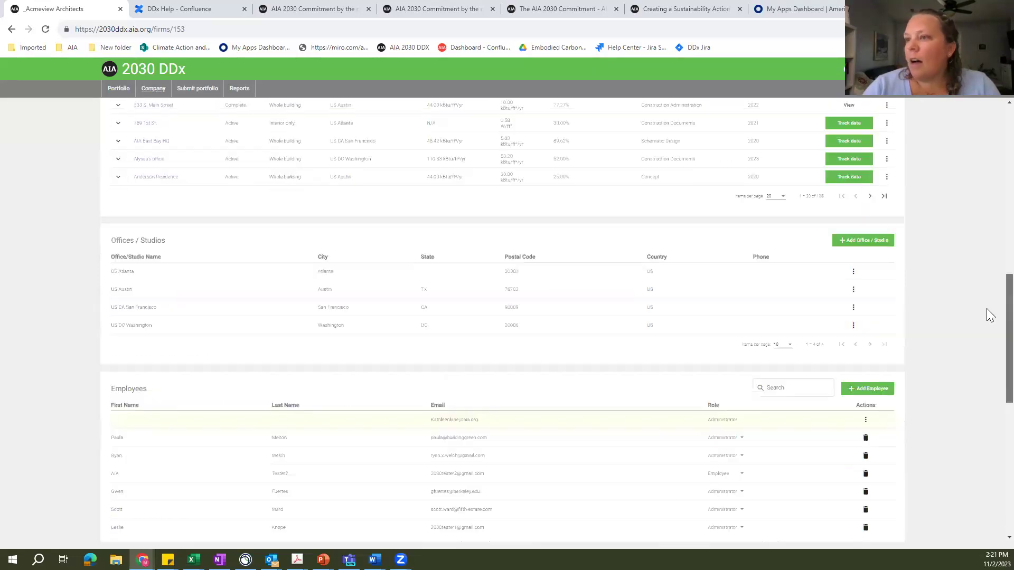
scroll(986, 284, up, 10)
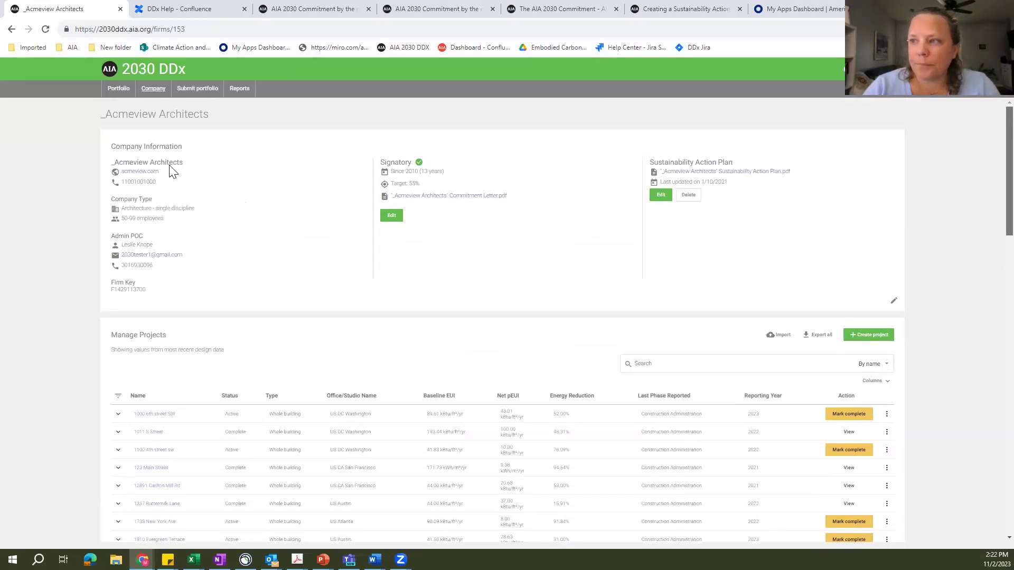
Open the personal portfolio and examine its managed projects and the columns available for the project table.
click(124, 93)
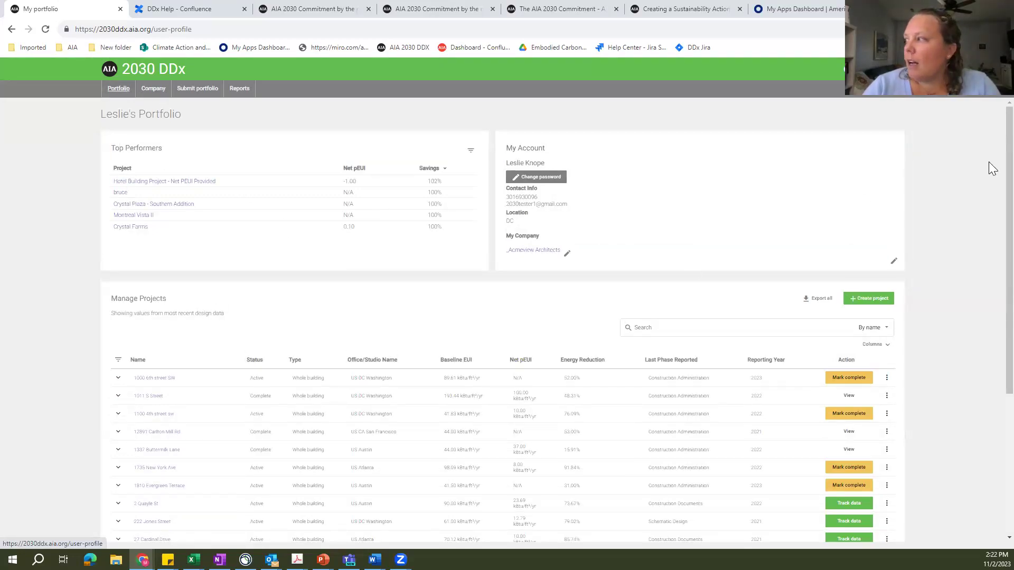
scroll(990, 206, down, 3)
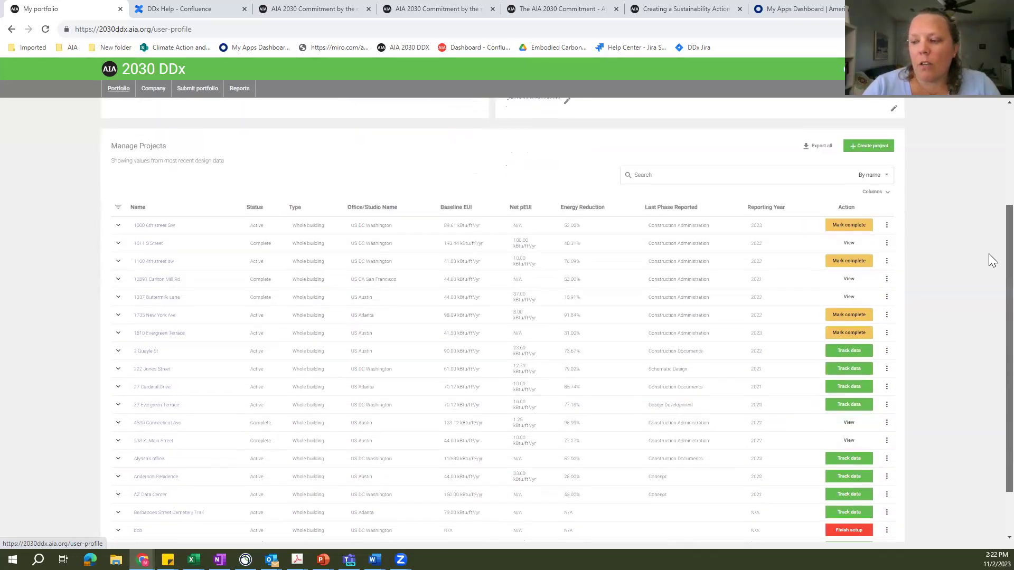
scroll(988, 296, down, 1)
scroll(989, 219, up, 2)
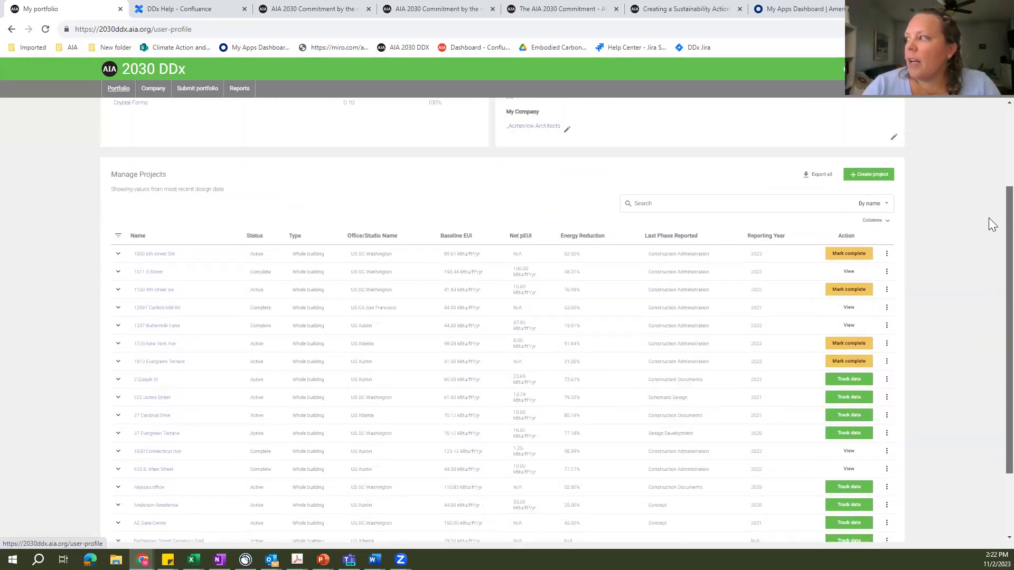
scroll(992, 224, up, 1)
click(885, 246)
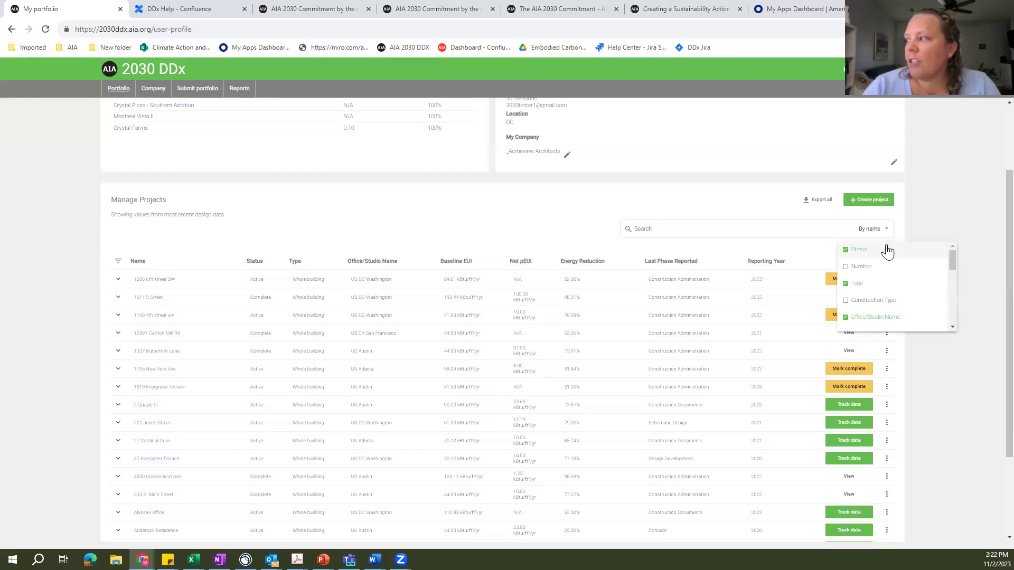
mouse_move(952, 259)
mouse_down()
mouse_move(952, 326)
mouse_move(943, 252)
mouse_up()
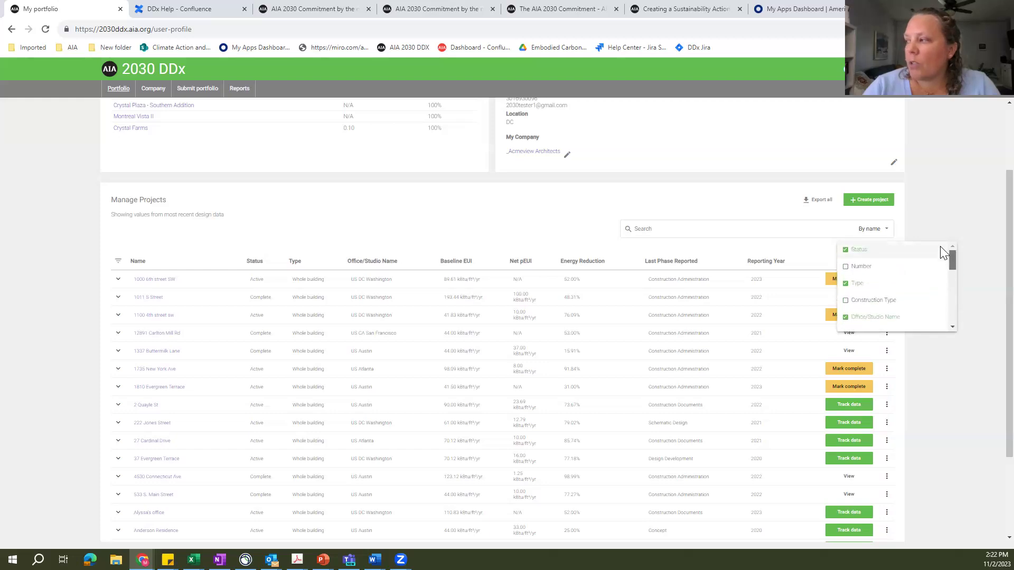
click(60, 338)
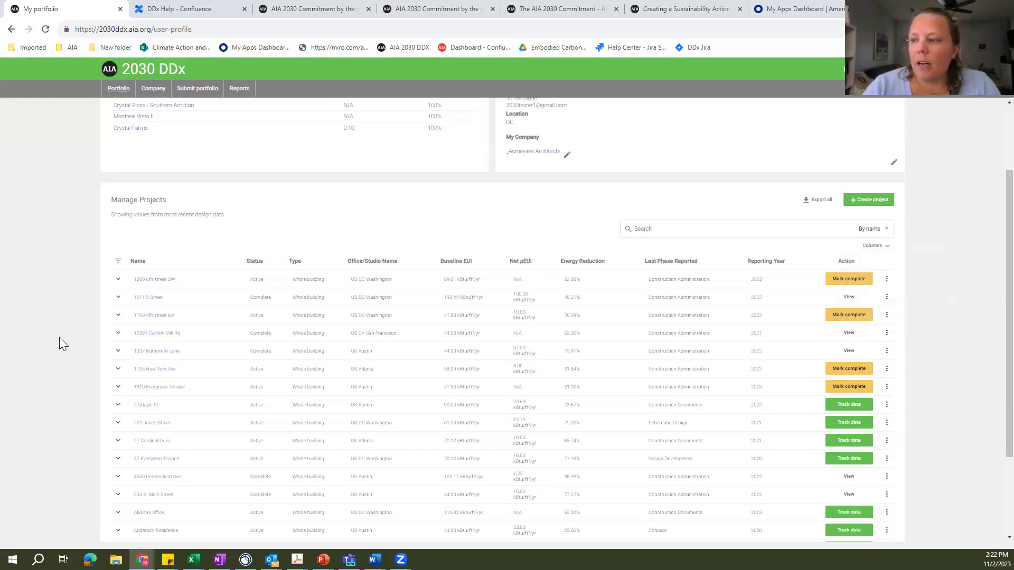
Open the 222 Jones Street project and review its comparison chart, baseline savings, project information, target, design phase data and collaborators.
click(153, 426)
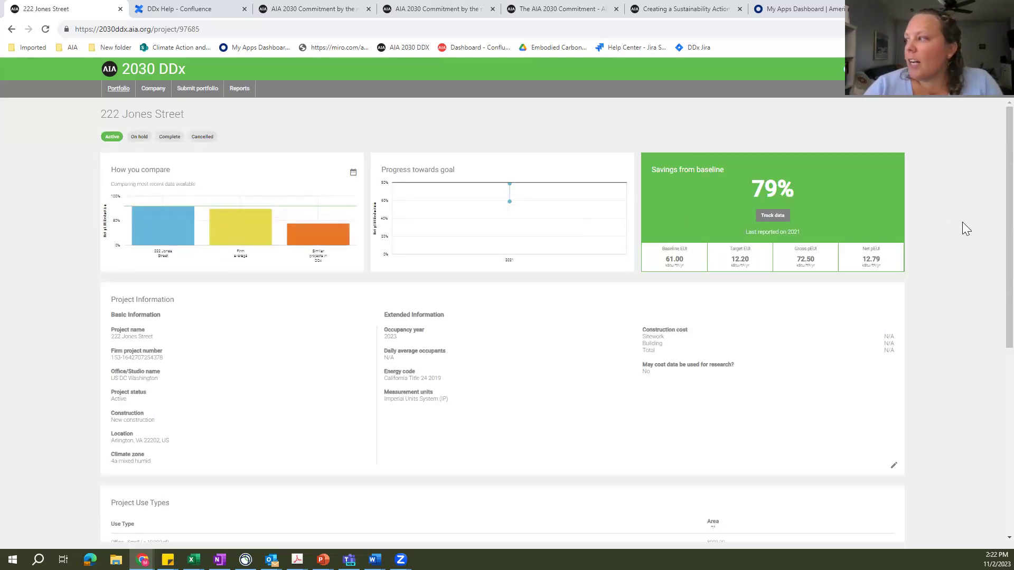
scroll(988, 158, down, 1)
scroll(989, 153, up, 1)
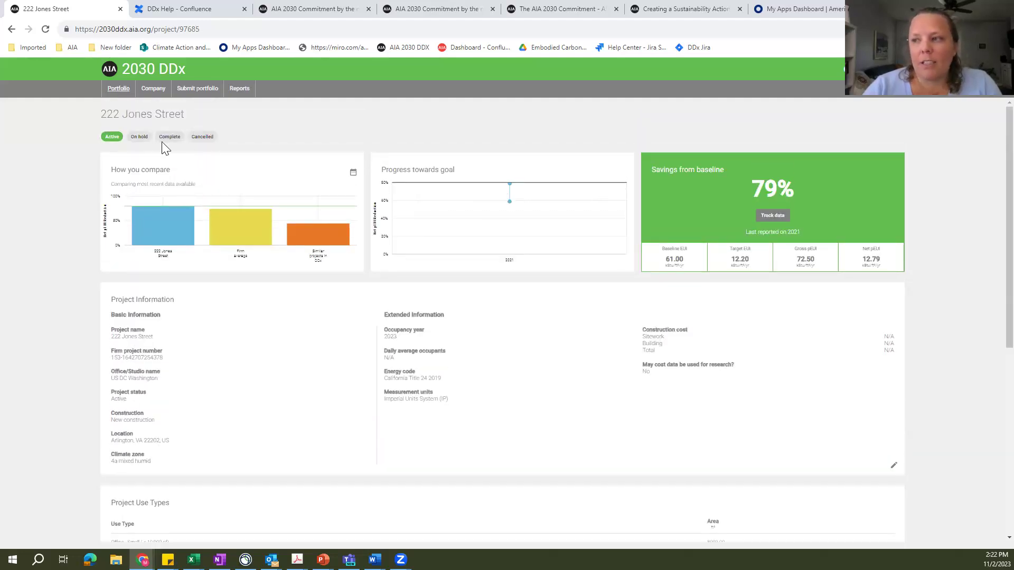
mouse_move(181, 223)
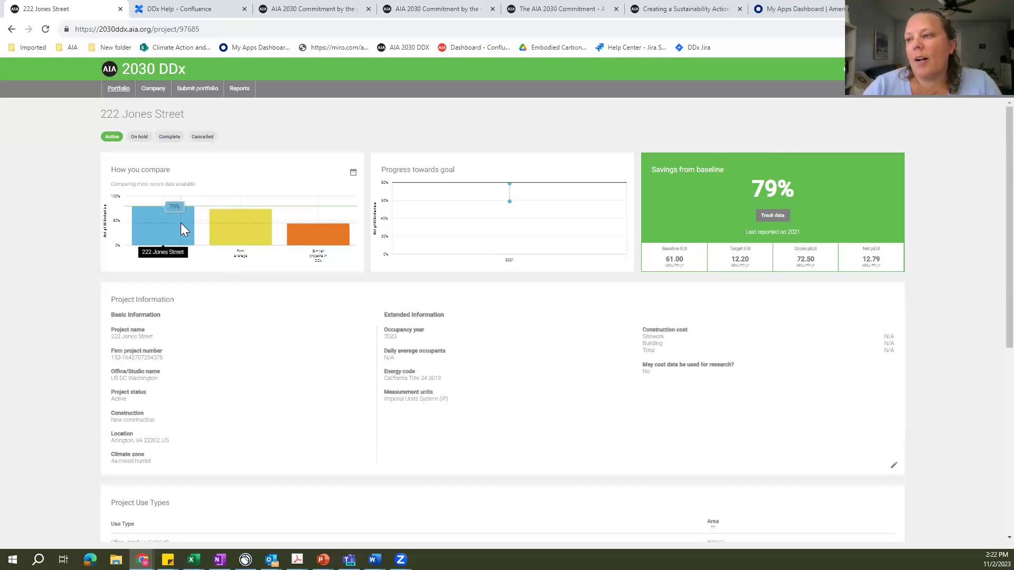
mouse_move(263, 218)
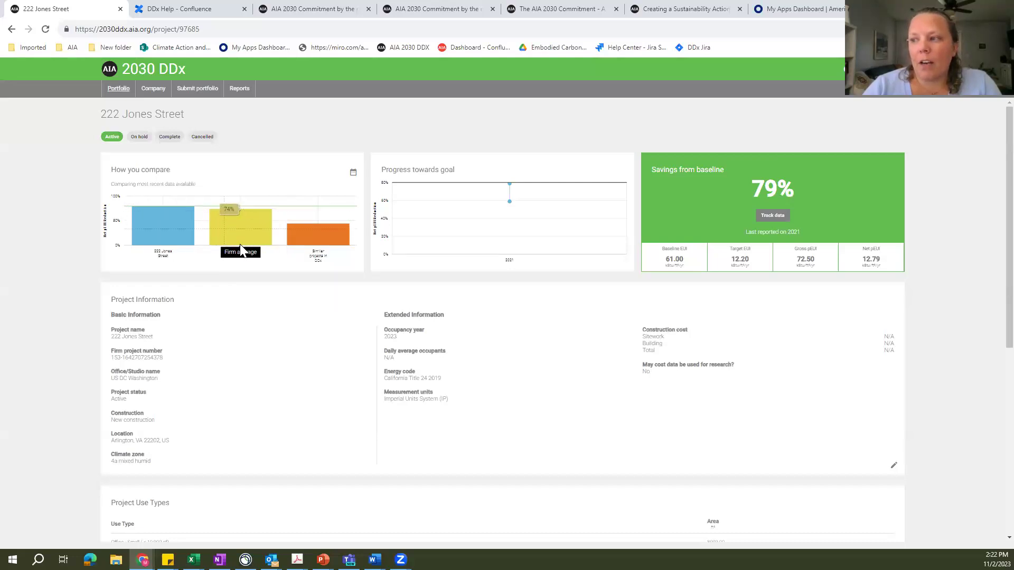
mouse_move(301, 227)
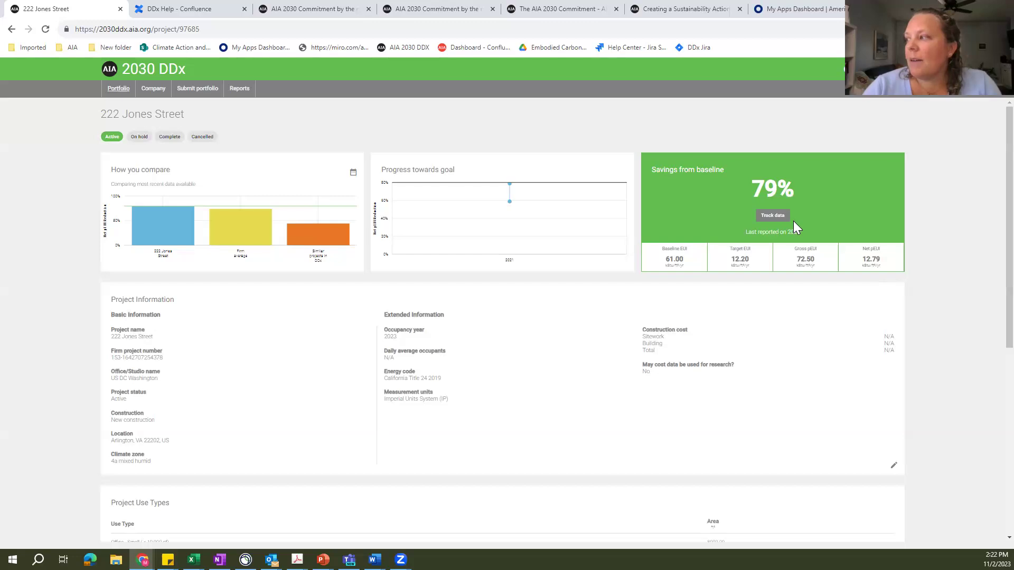
scroll(989, 227, down, 3)
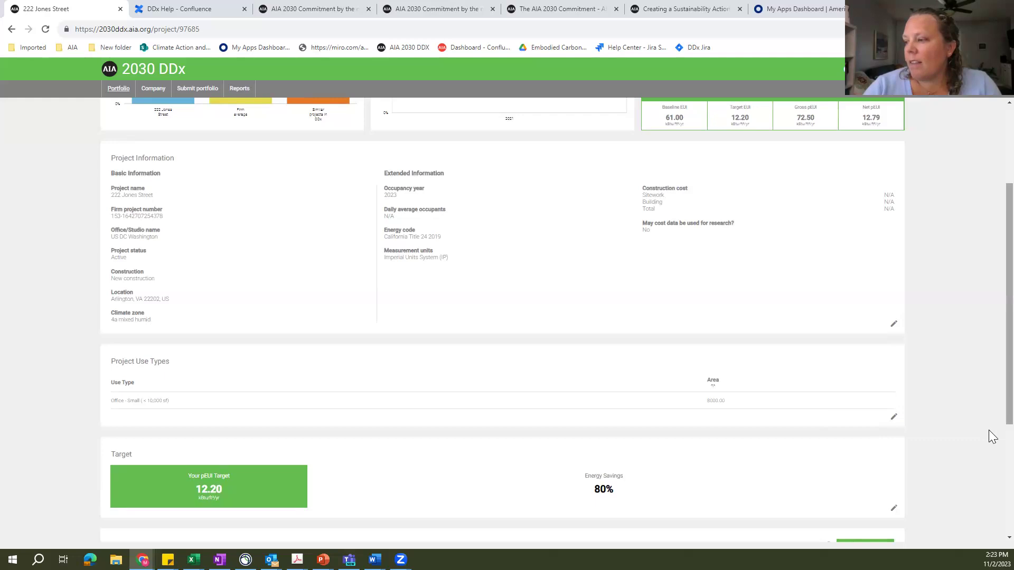
scroll(989, 430, down, 4)
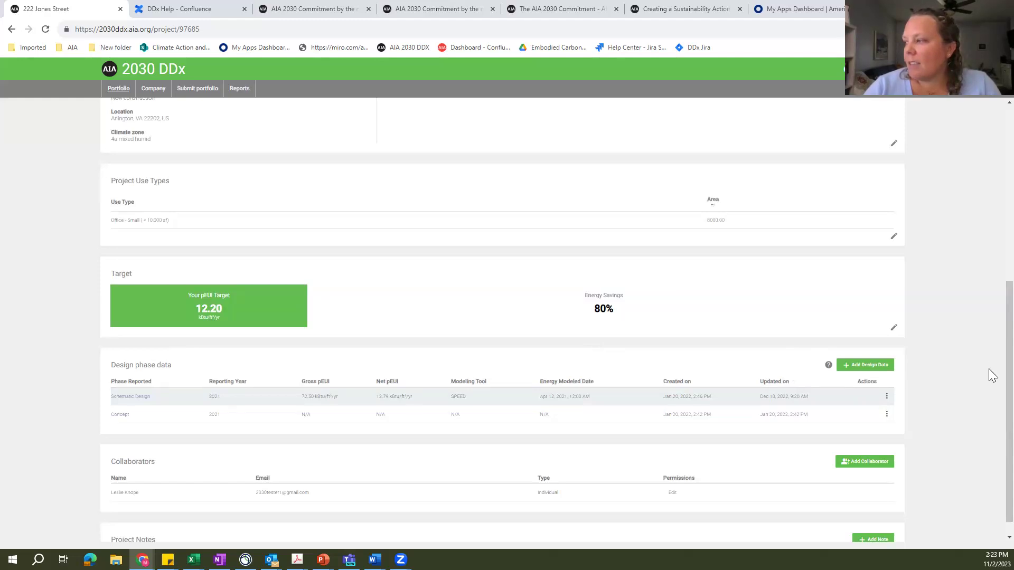
scroll(992, 376, down, 1)
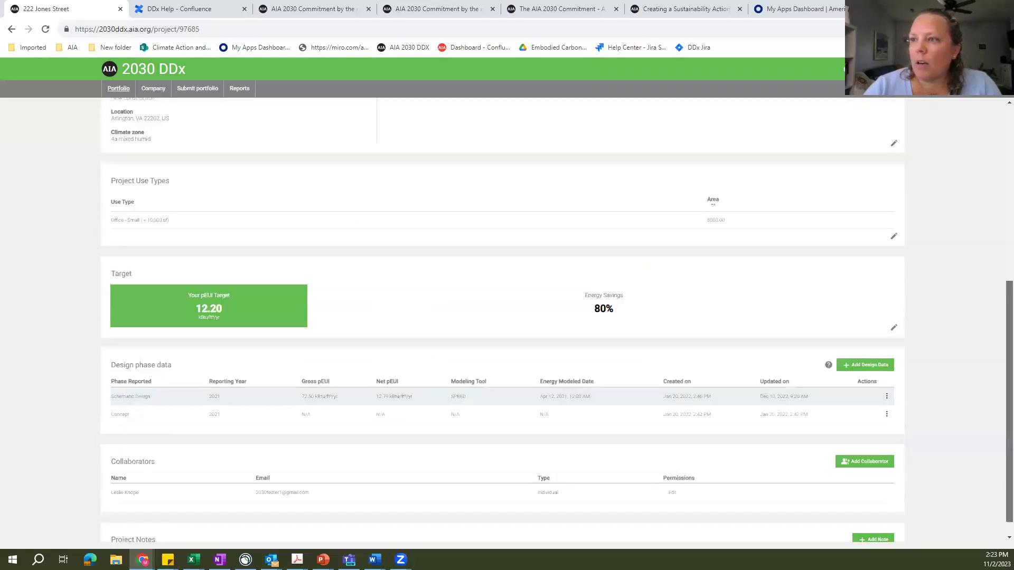
Start a new project from the portfolio, naming it DDx Test and setting its status to Active.
click(123, 90)
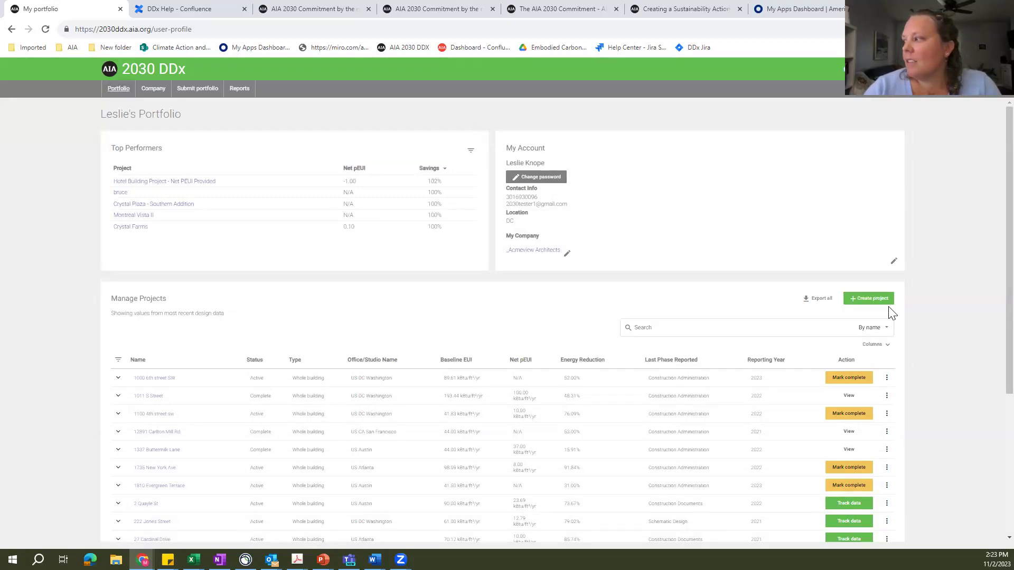
click(871, 299)
click(167, 169)
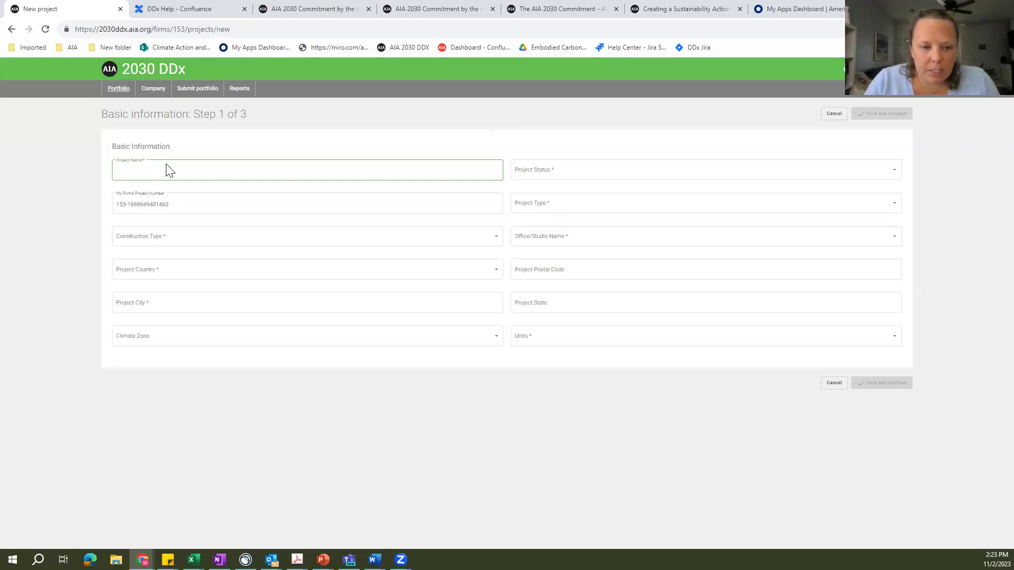
text(DDx)
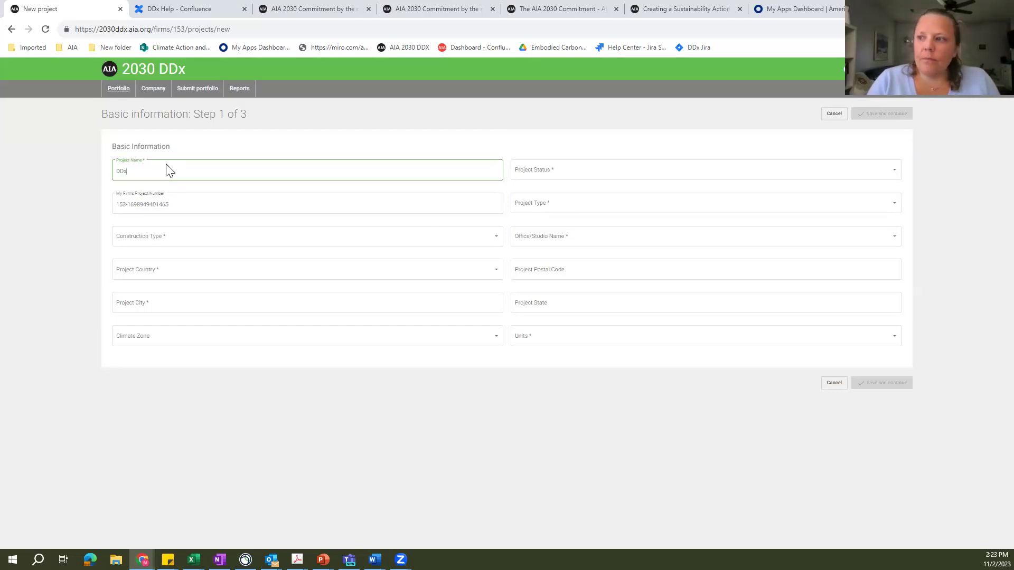
text( Test)
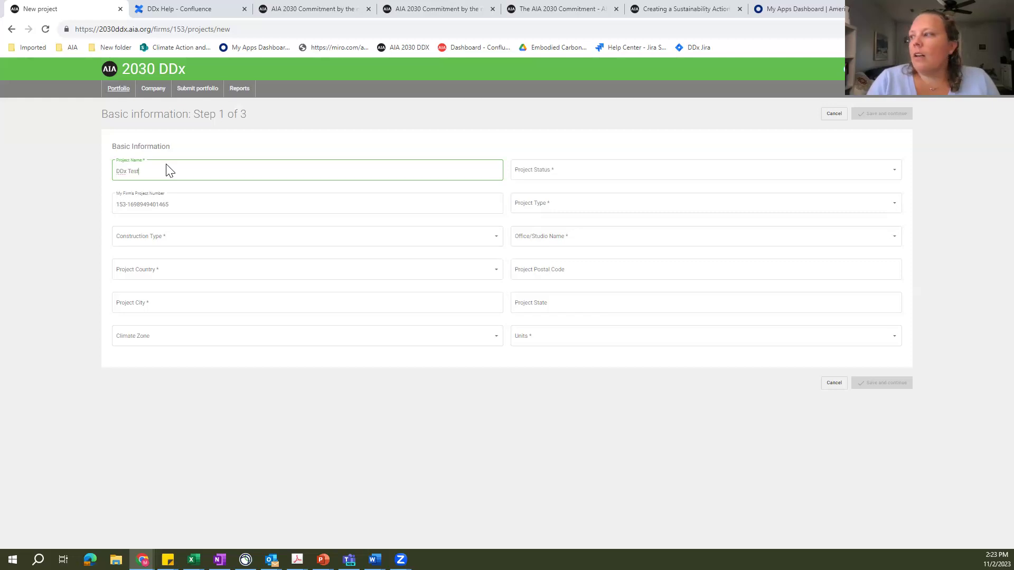
click(564, 172)
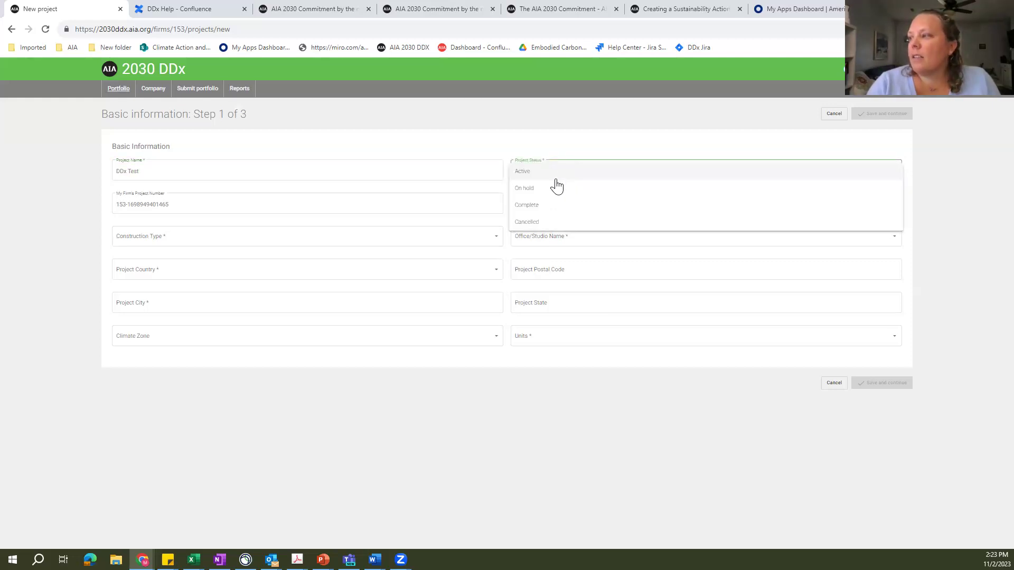
click(550, 178)
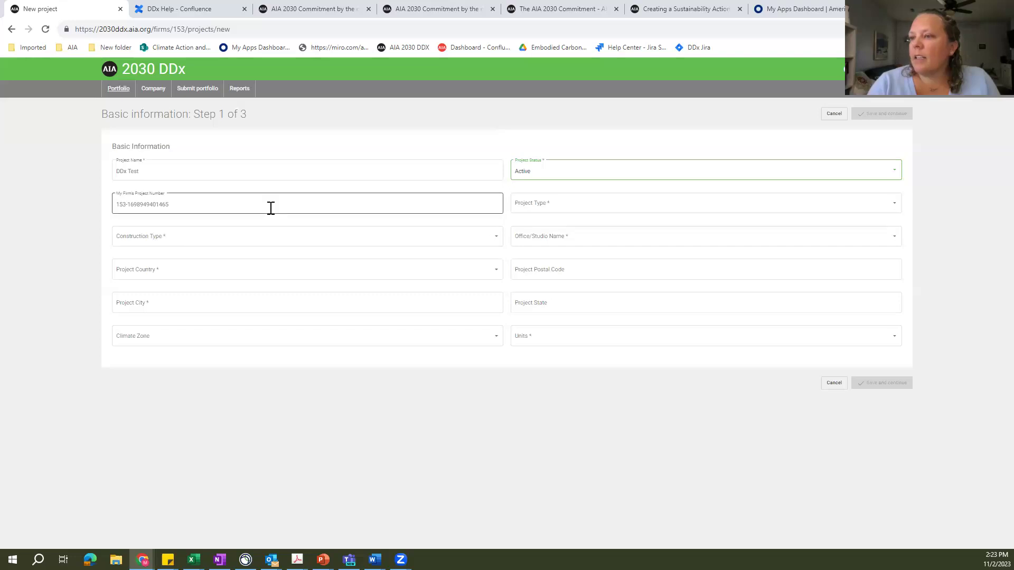
Replace the generated firm project number with AIA2023ABC.
click(246, 205)
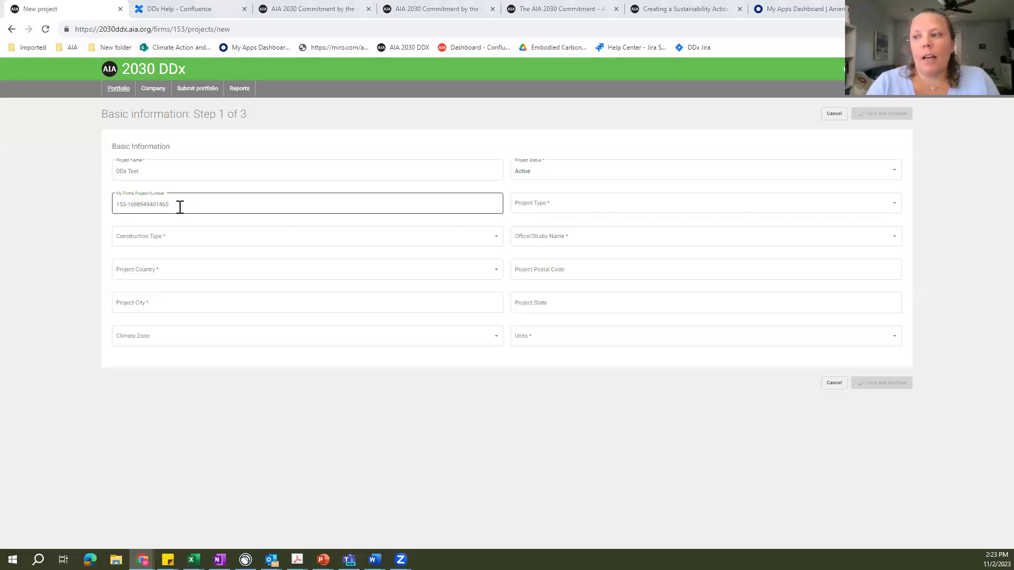
drag(180, 207, 90, 191)
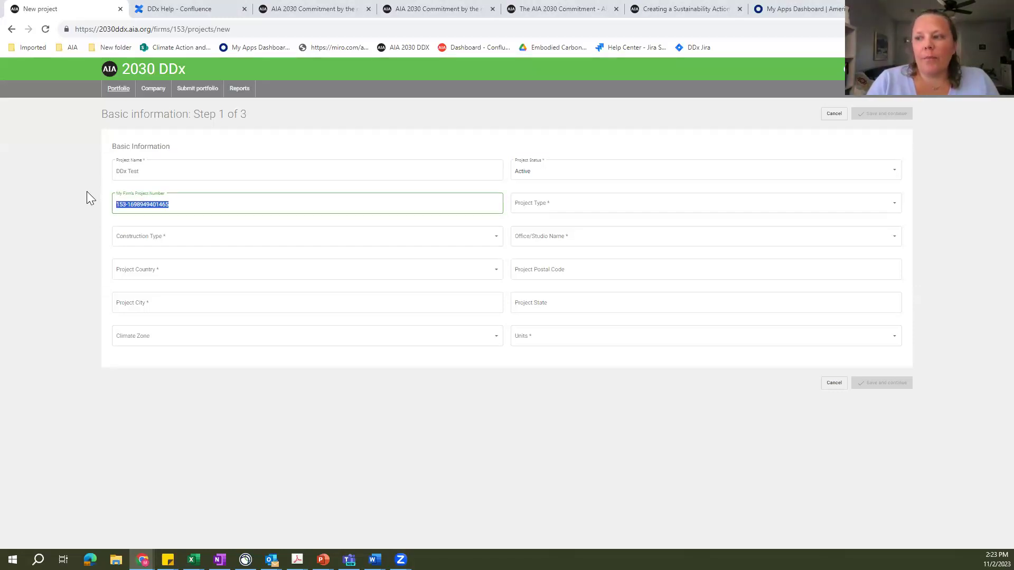
text(AIA2023ABC)
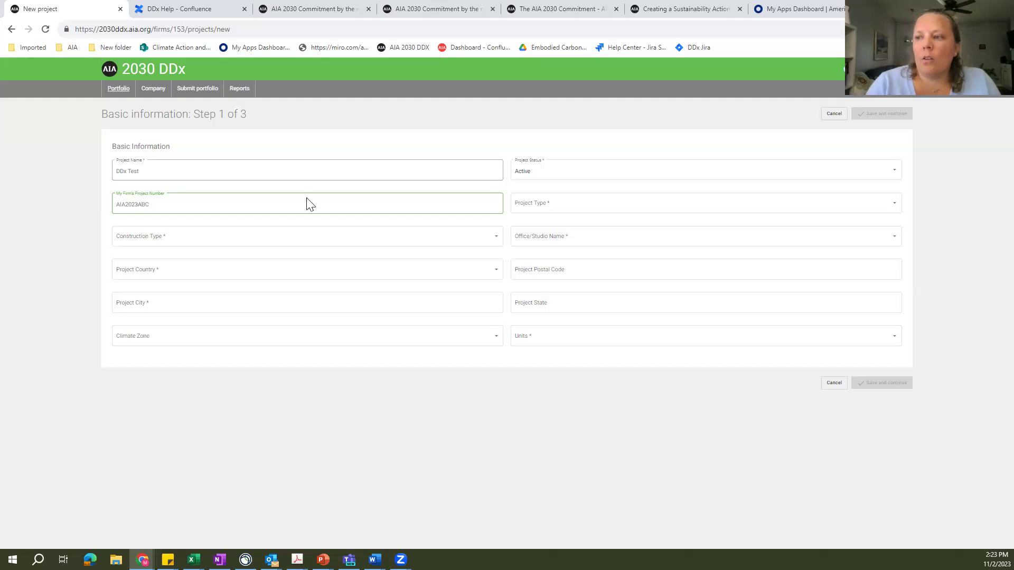
Set the project type to Whole building, the construction type to New construction and the office to US DC Washington.
click(551, 208)
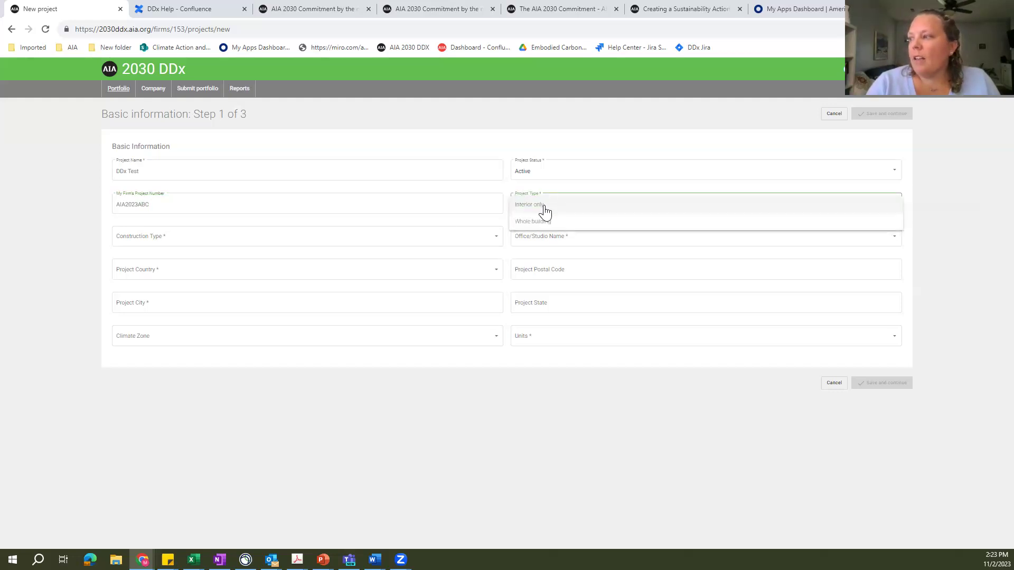
click(543, 221)
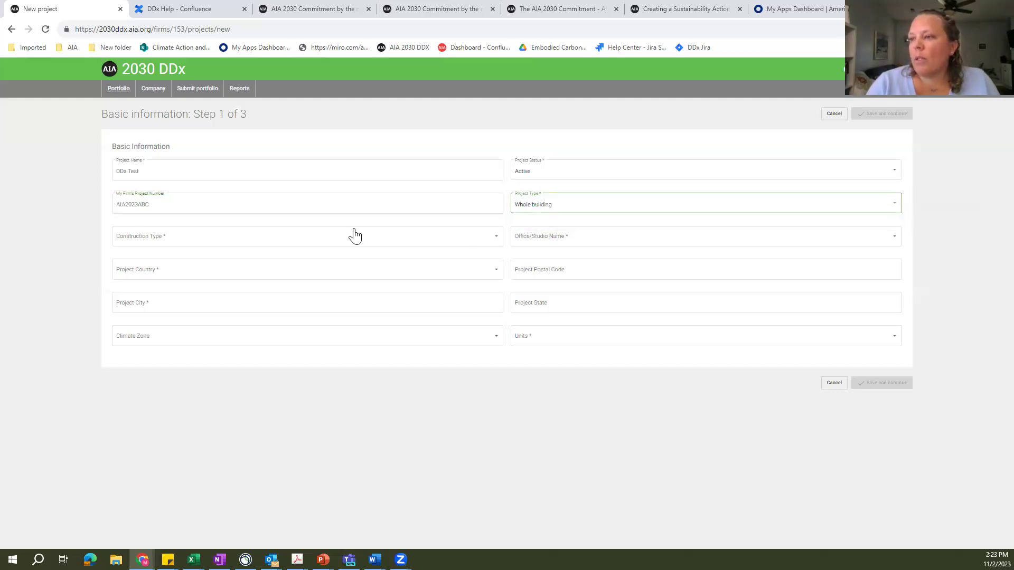
click(309, 242)
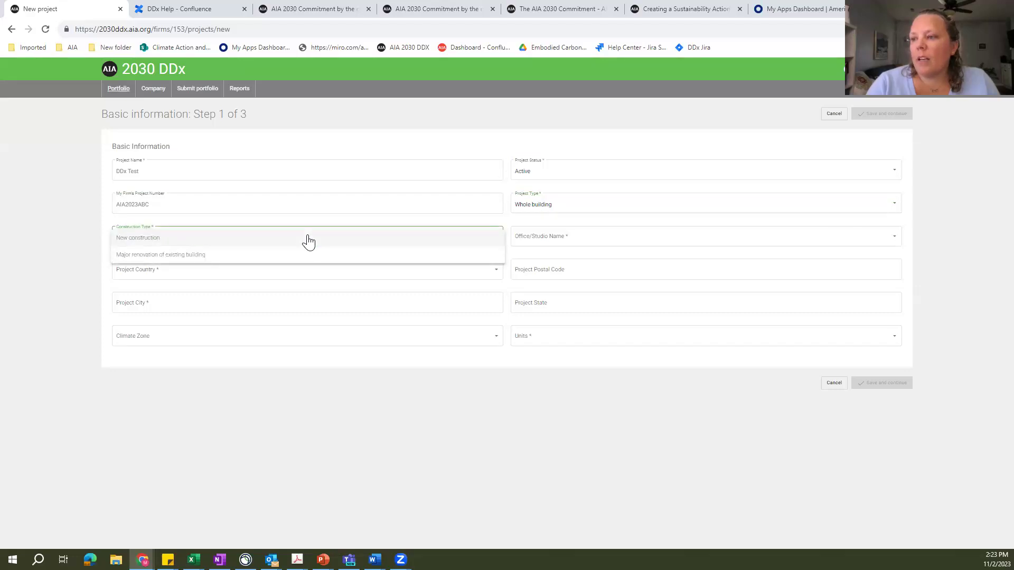
click(297, 244)
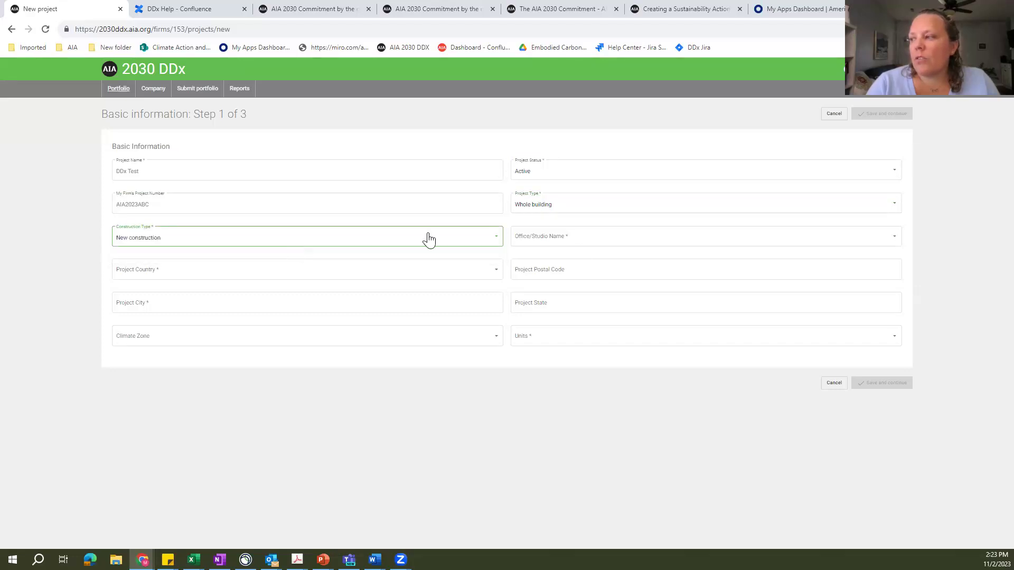
click(592, 247)
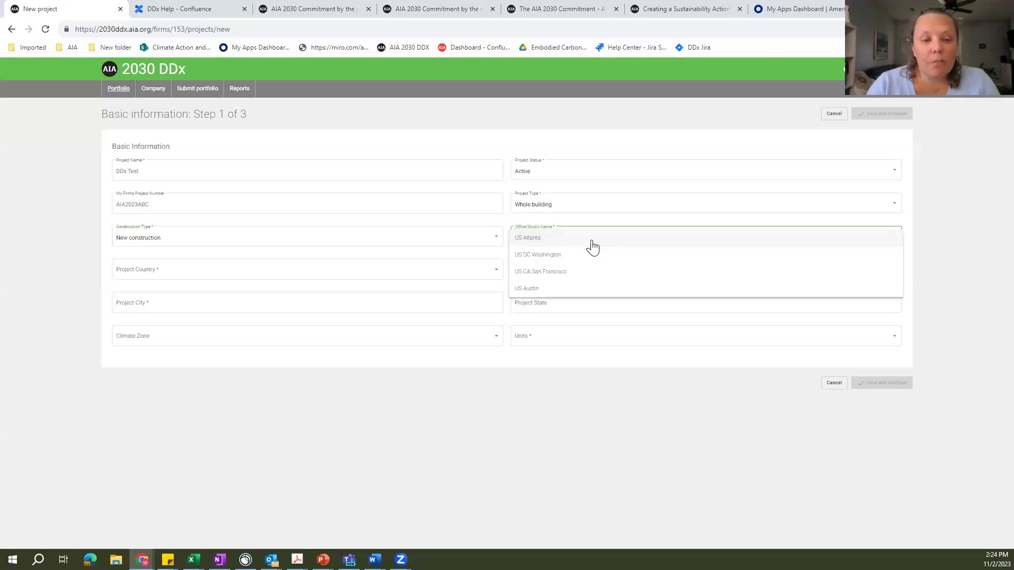
click(575, 257)
Set the project location to Washington, District of Columbia, United States, with postal code 20024.
click(327, 272)
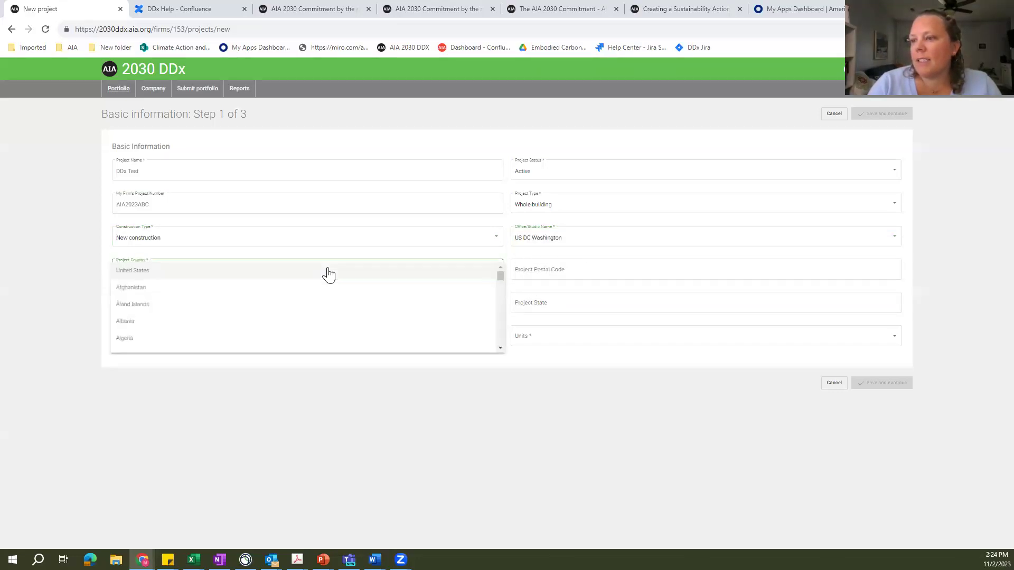
click(326, 272)
click(591, 269)
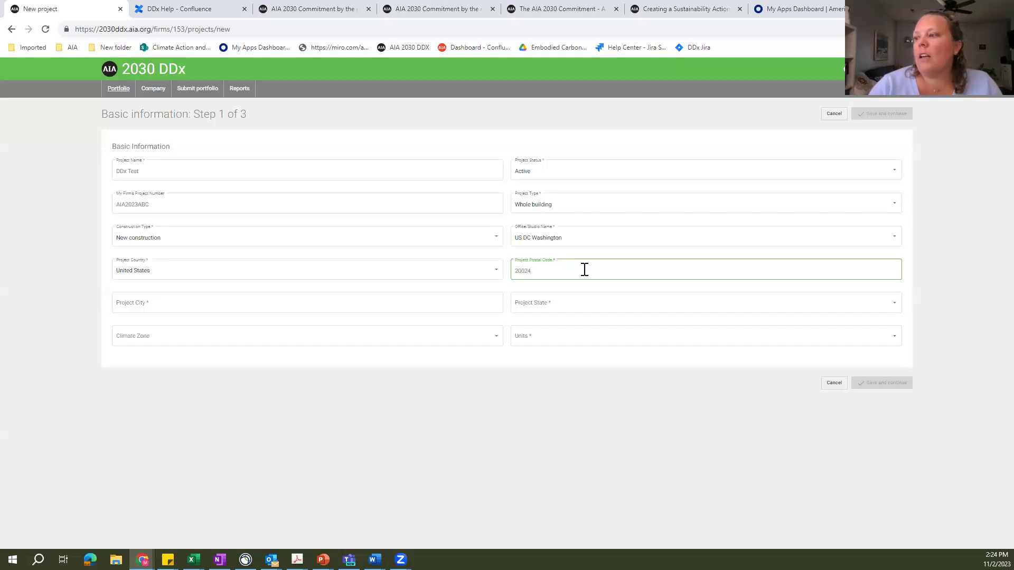
click(294, 304)
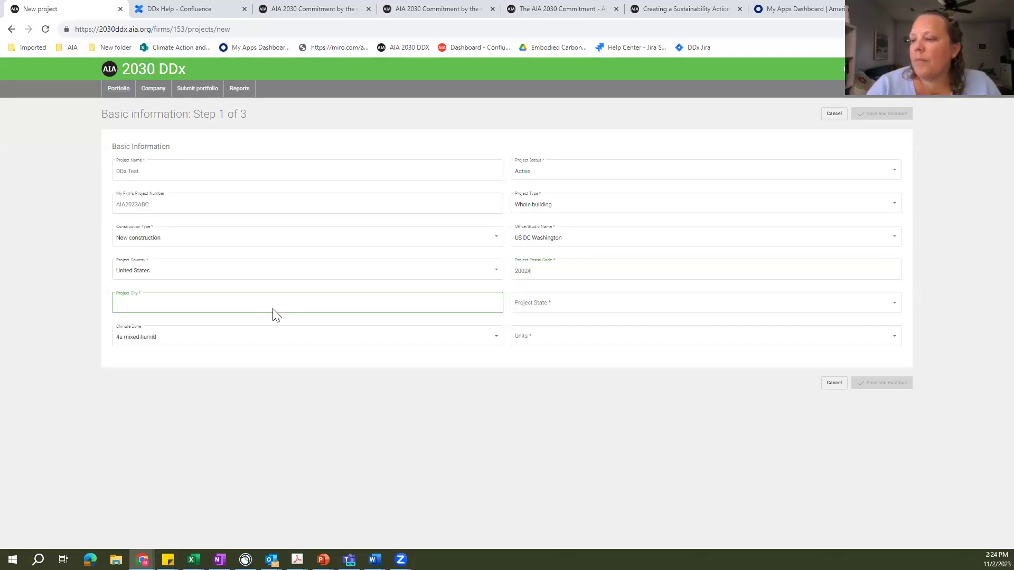
text(Washington)
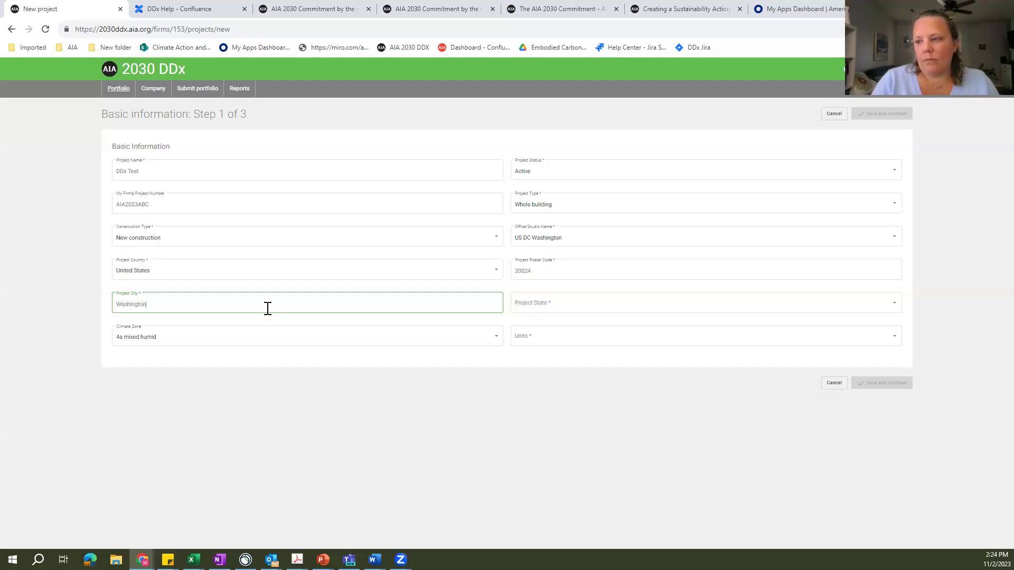
key(Tab)
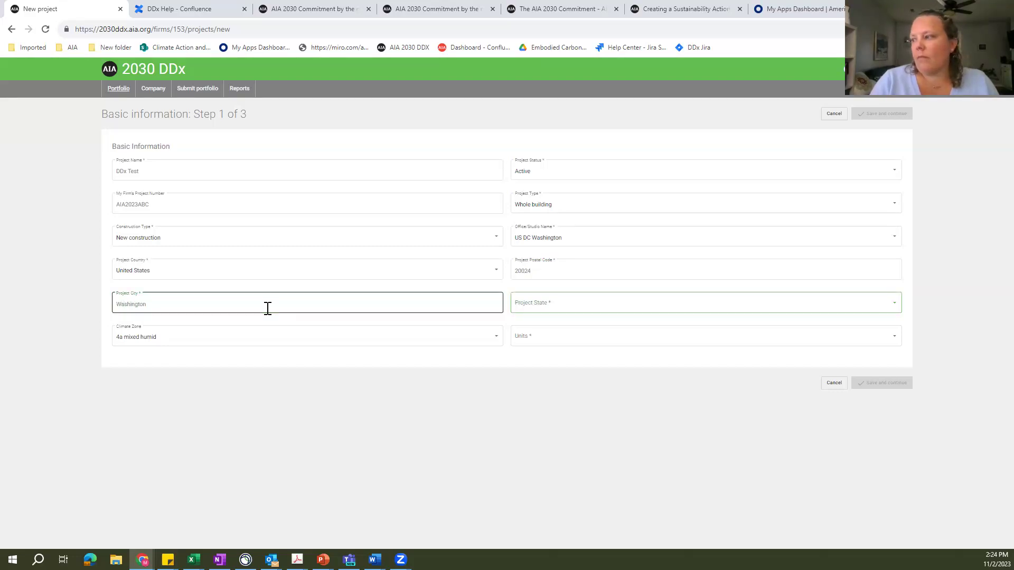
click(544, 310)
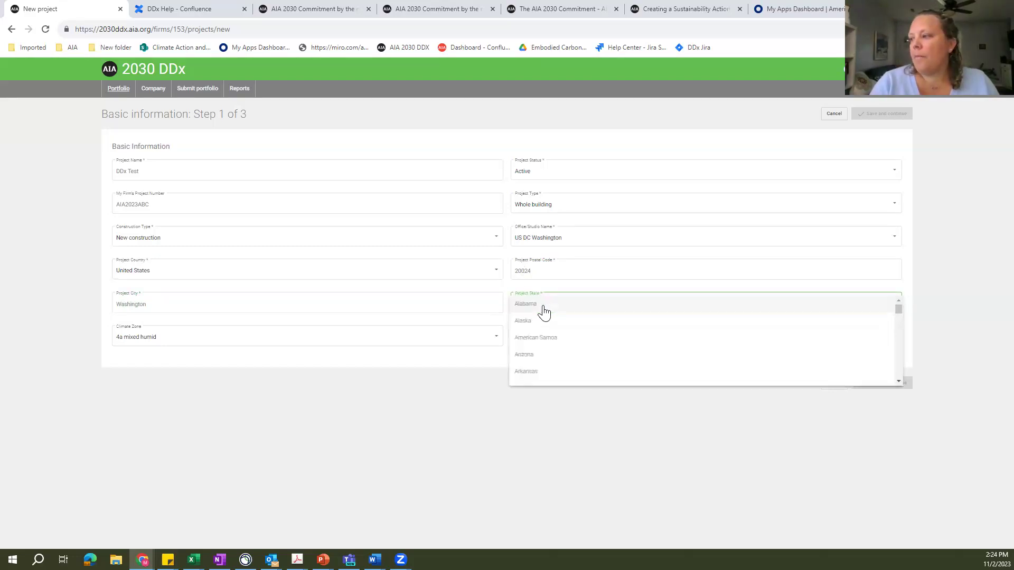
drag(901, 312, 902, 318)
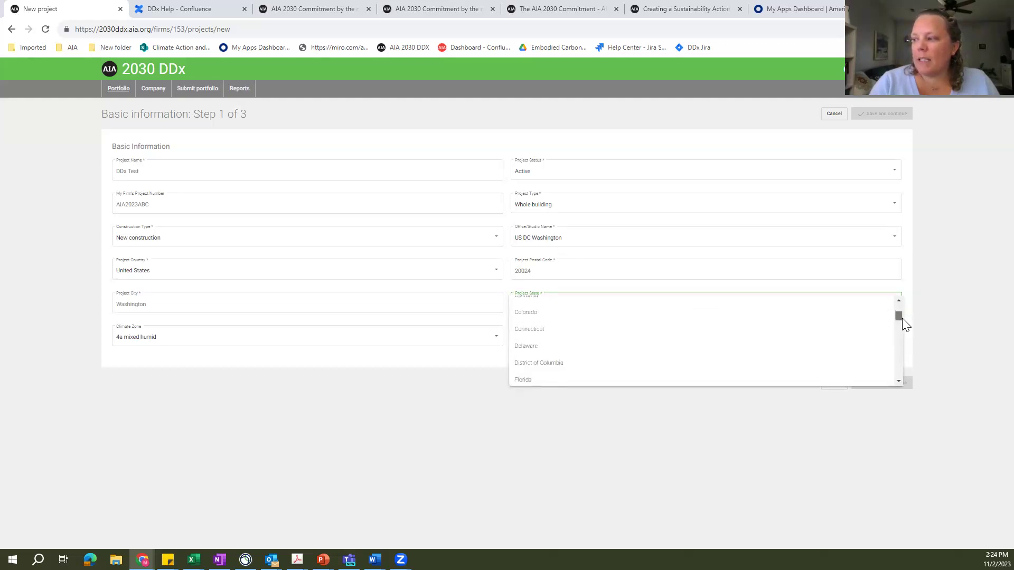
click(578, 370)
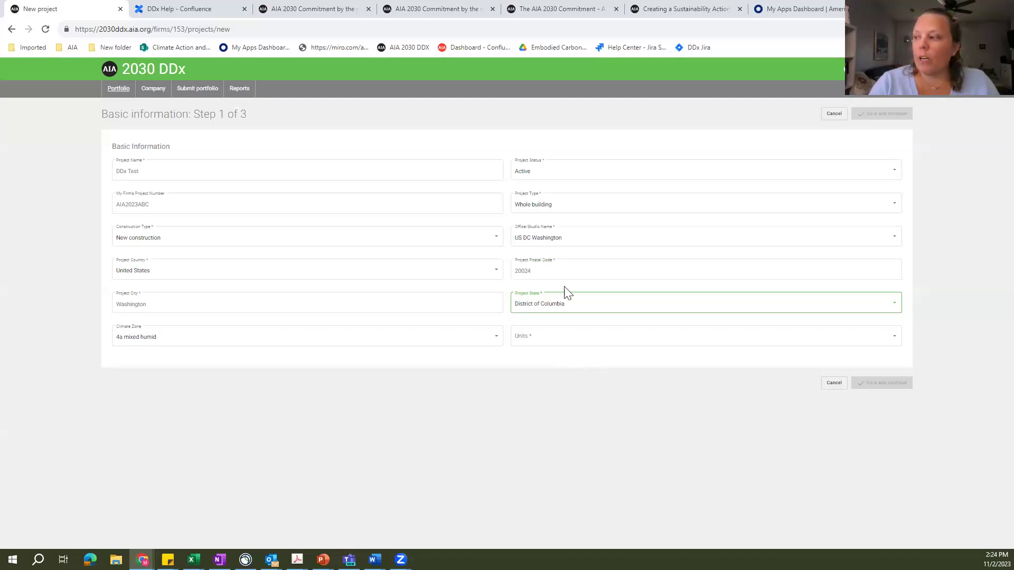
click(526, 272)
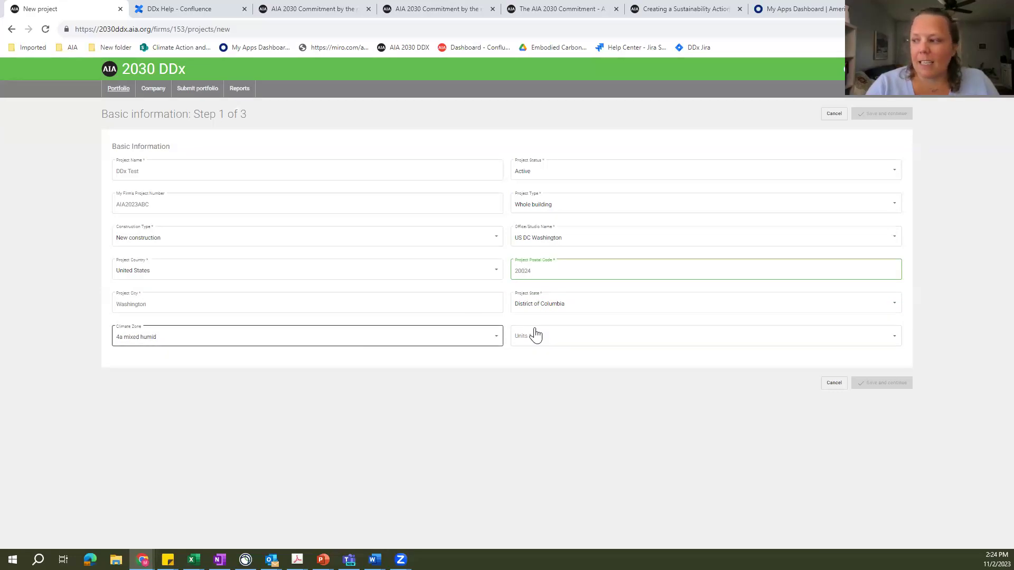
Choose Imperial Units System (IP) as the project's units, and save the basic information to continue to the extended information.
click(558, 344)
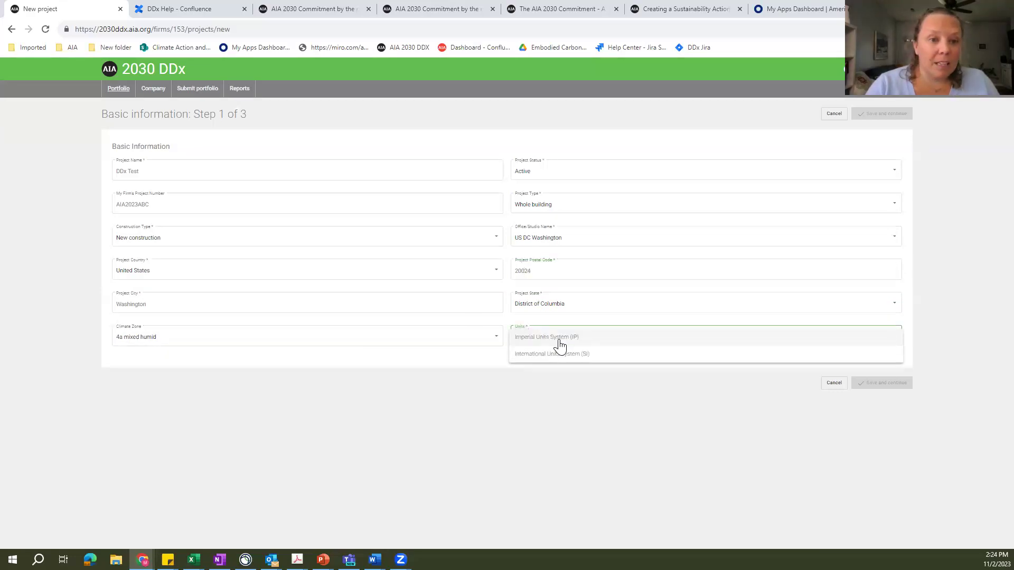
click(575, 305)
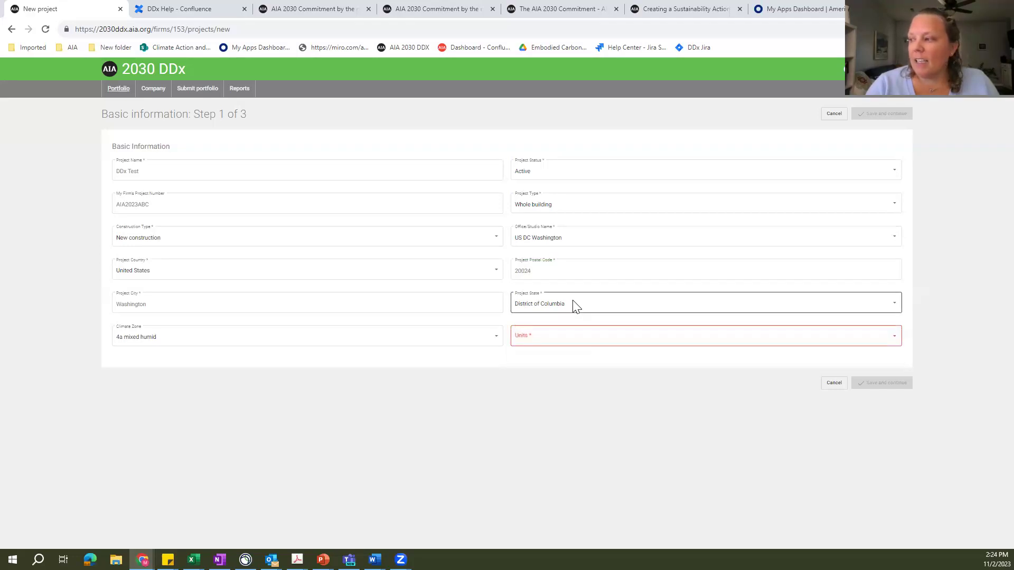
click(549, 341)
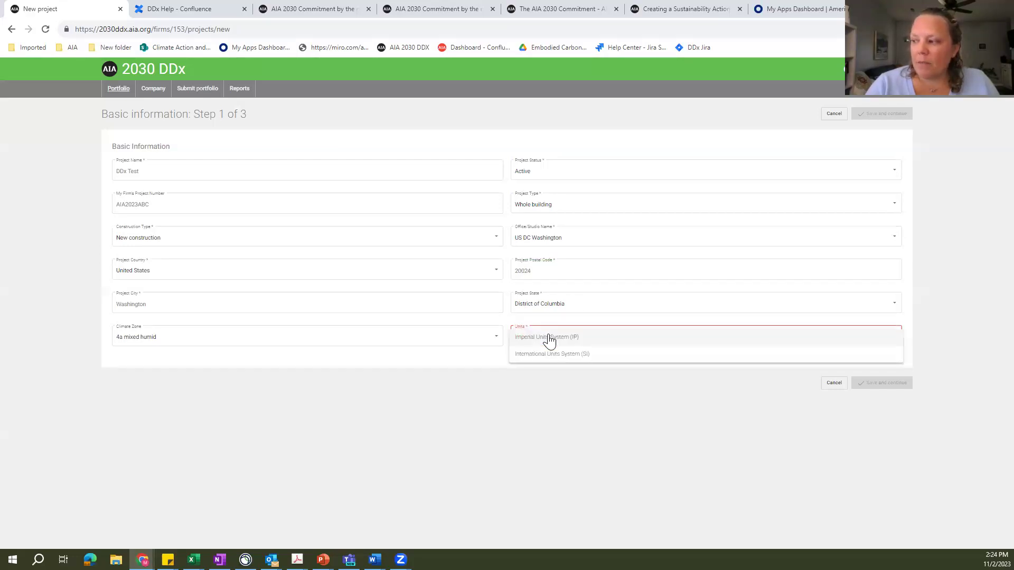
click(548, 342)
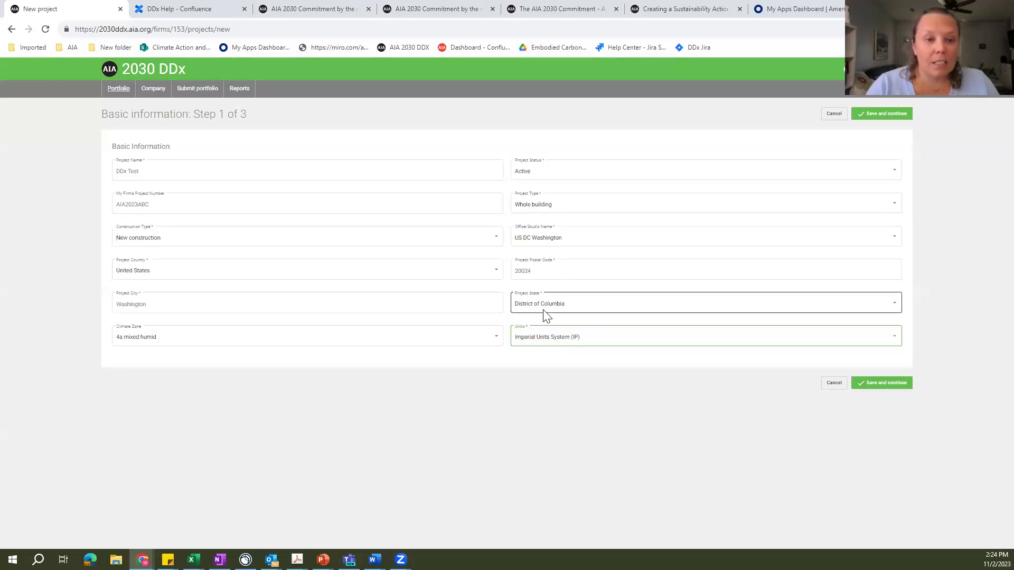
click(888, 384)
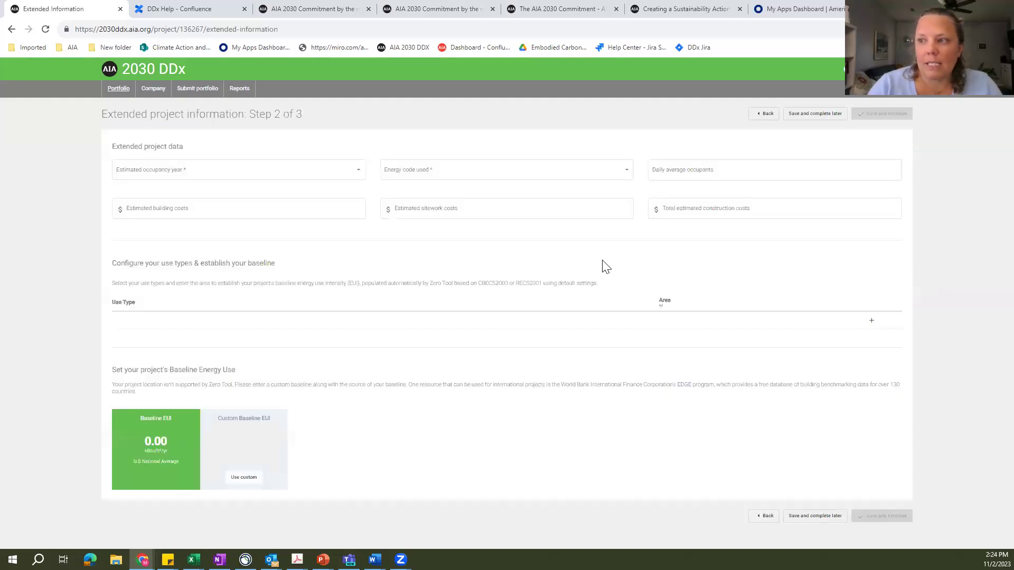
Set the estimated occupancy year to 2026 and the energy code used to IECC 2021.
click(357, 176)
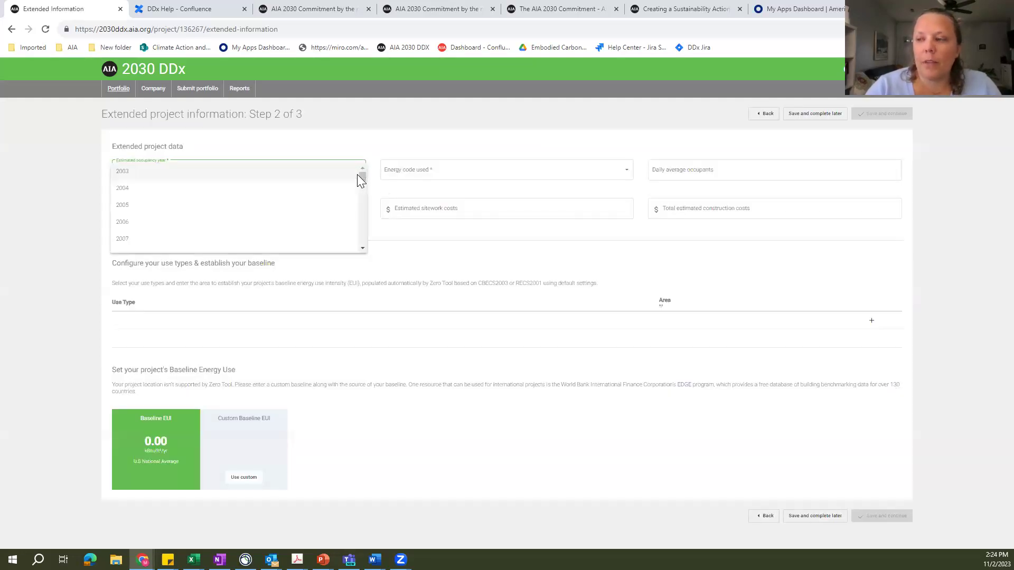
drag(364, 177, 364, 211)
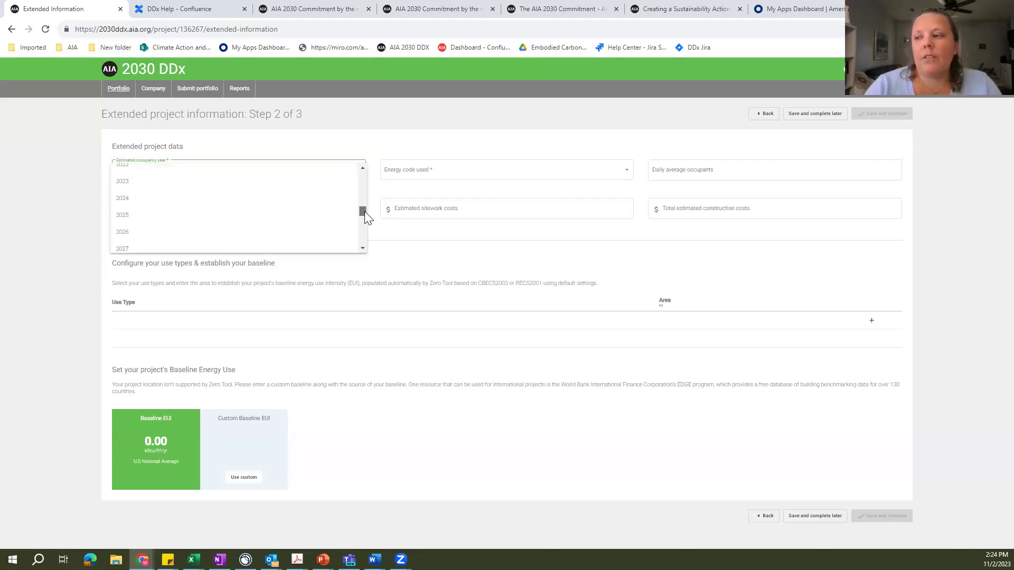
click(246, 238)
click(482, 176)
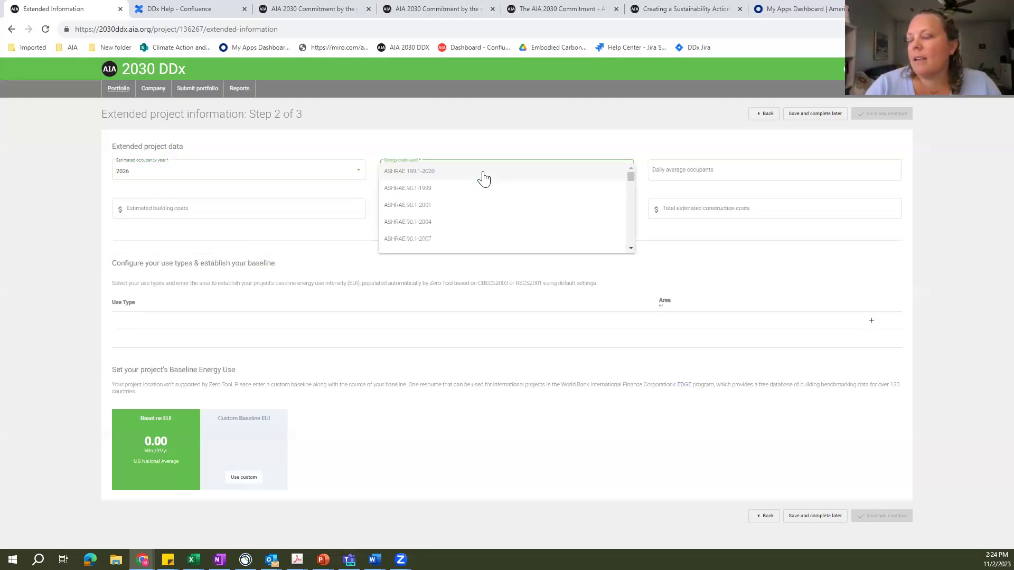
drag(628, 177, 630, 211)
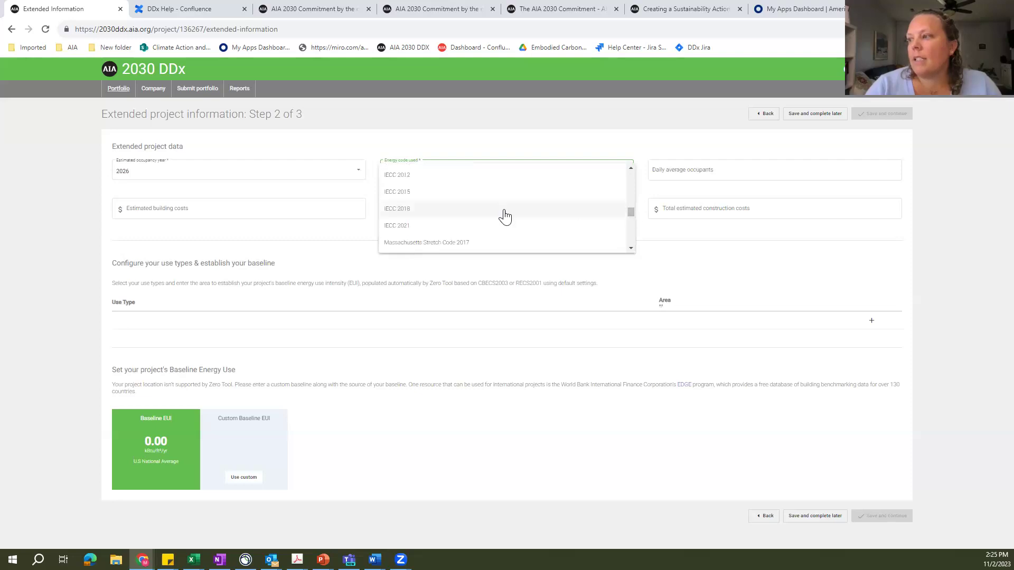
click(510, 231)
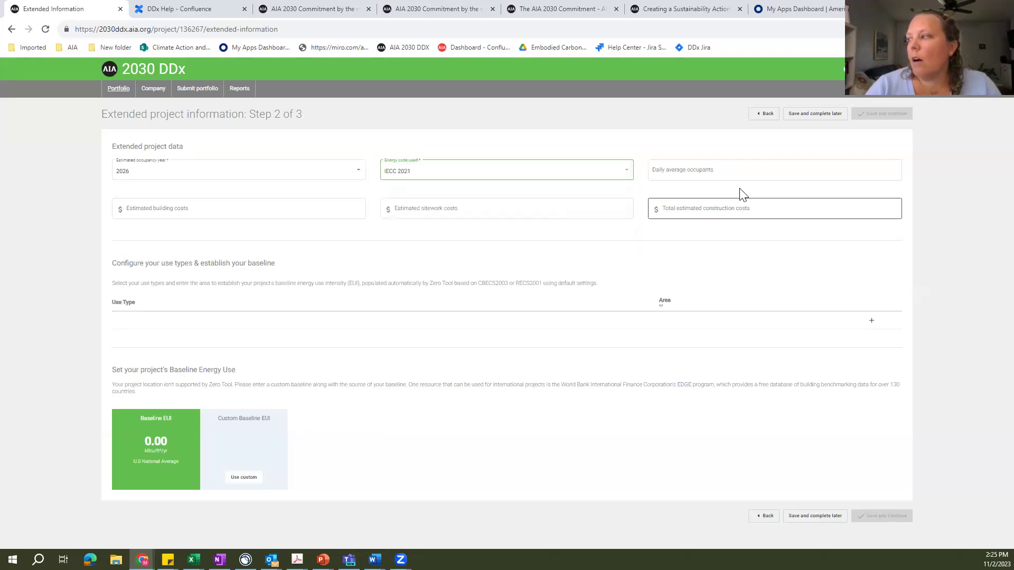
Set the daily average occupants to 250, leaving the estimated cost fields blank.
click(707, 168)
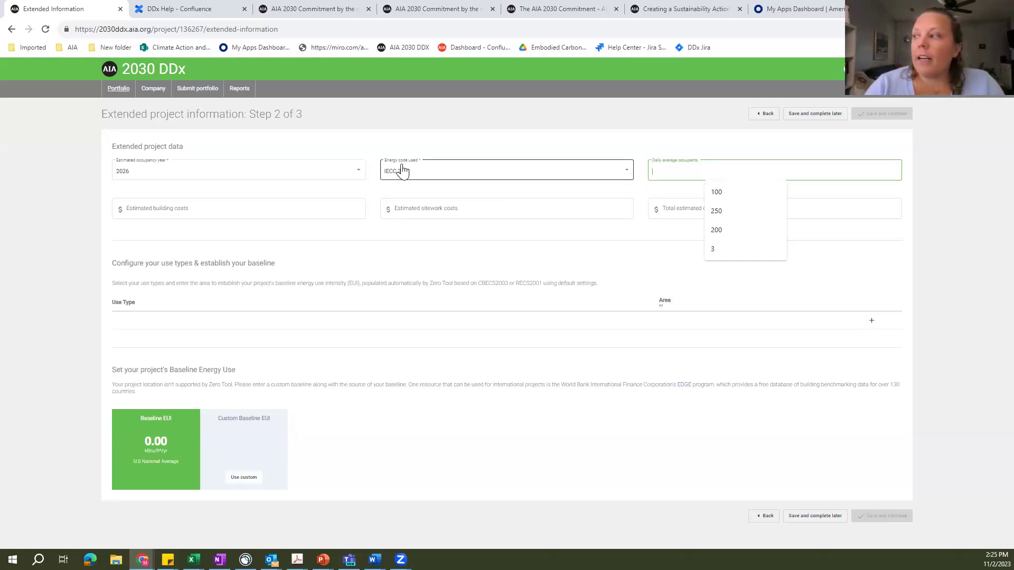
click(717, 212)
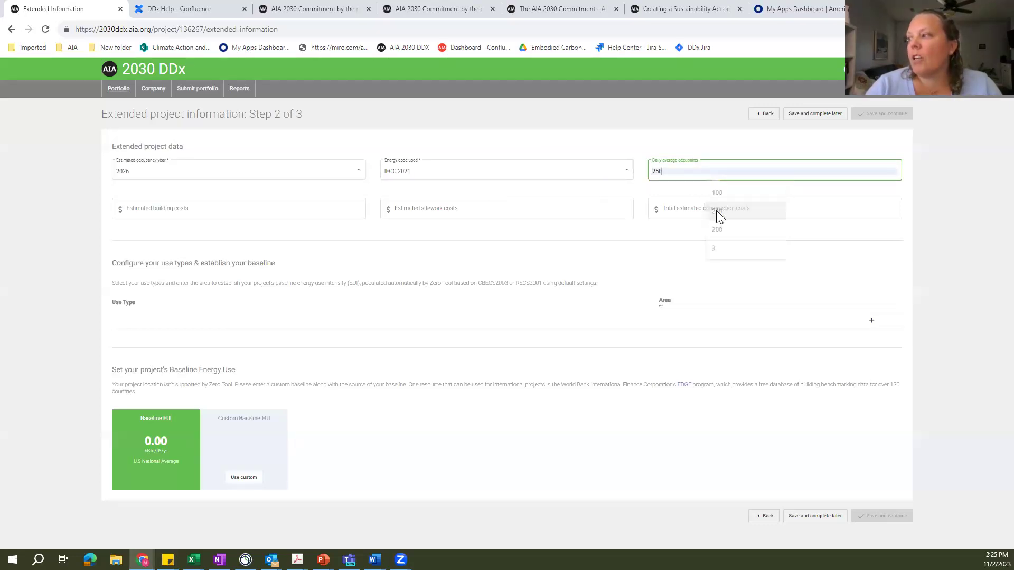
click(236, 216)
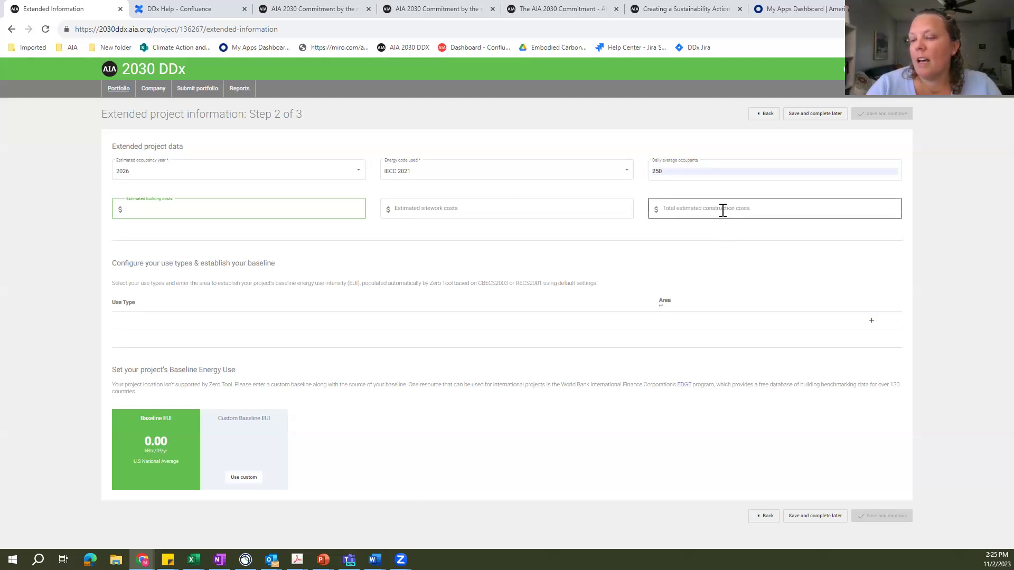
click(720, 233)
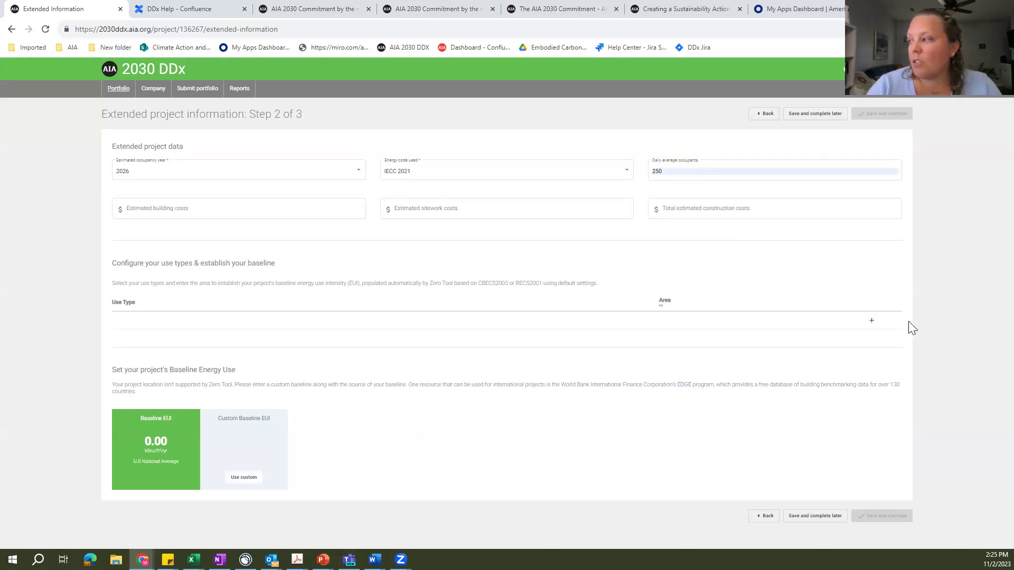
Add an Office - Large use type with an area of 125000 ft² to establish the baseline.
click(871, 321)
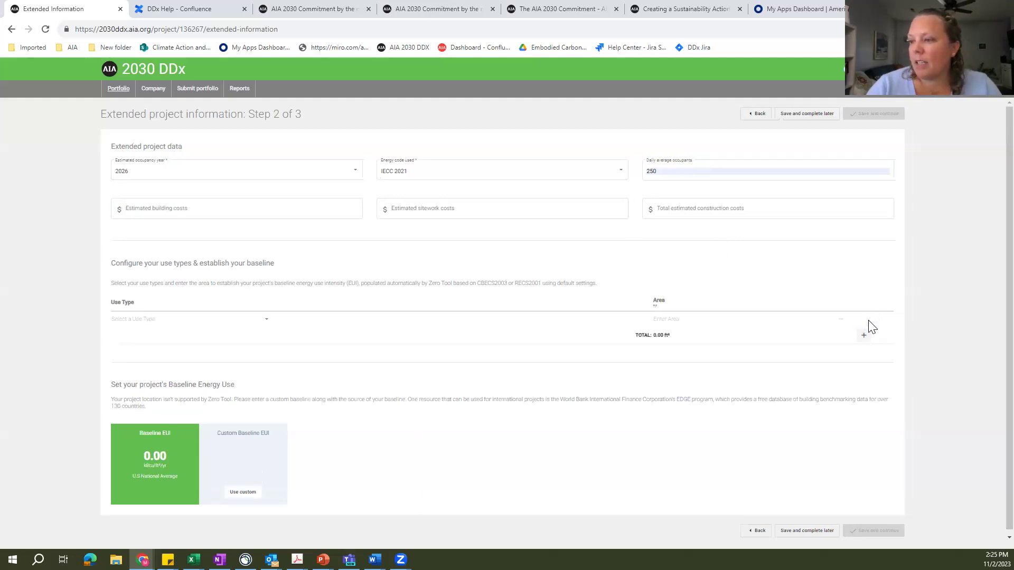
click(245, 328)
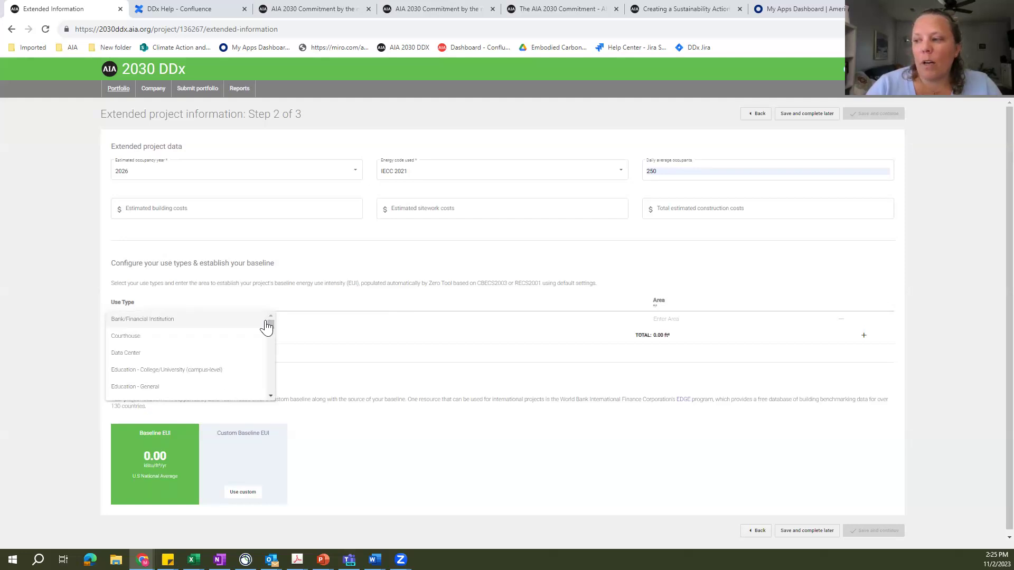
drag(271, 324, 278, 352)
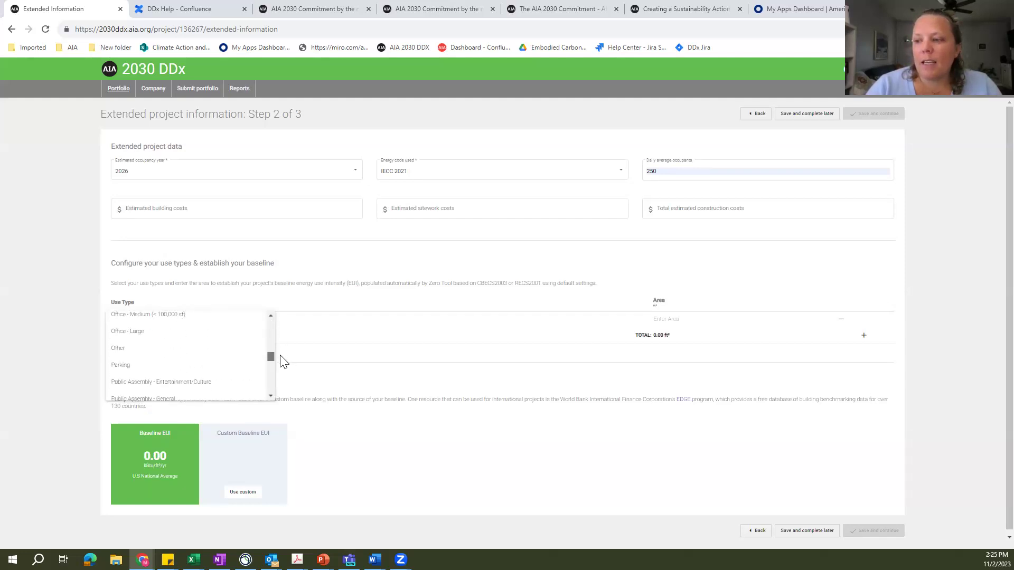
click(235, 332)
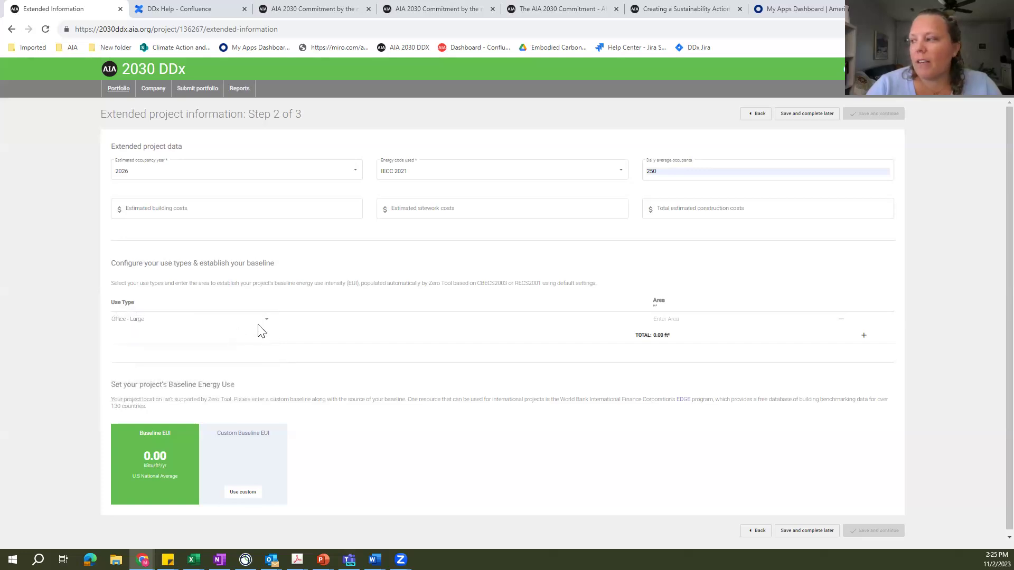
click(679, 317)
text(125000)
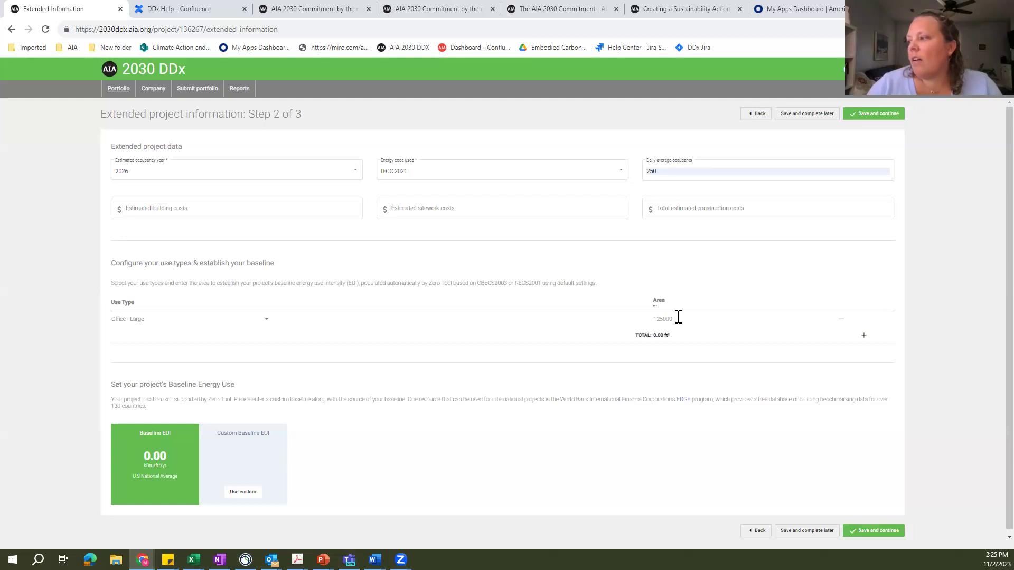
click(537, 463)
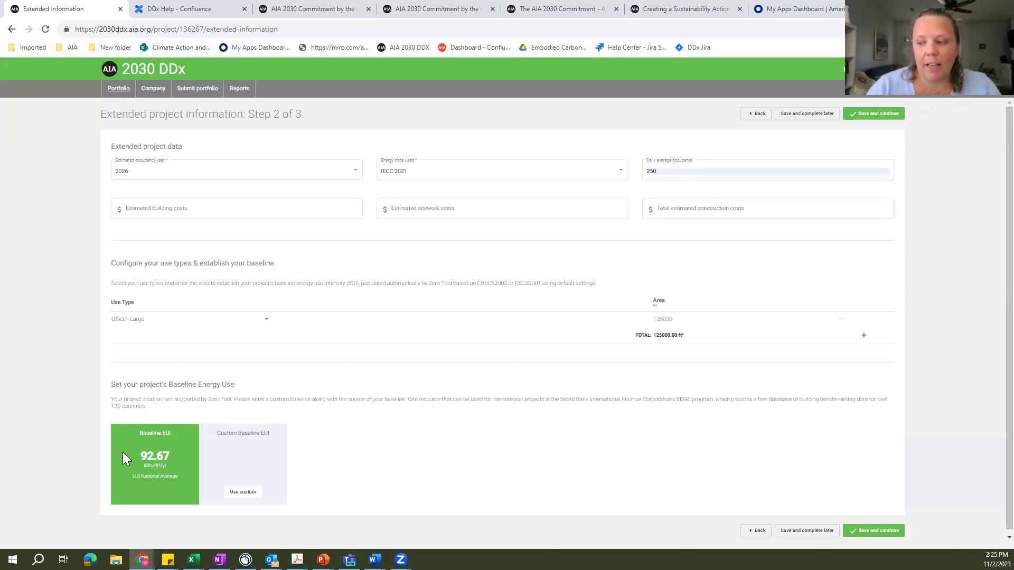
Add a second use type, Education - General, with an area of 25000 ft².
click(864, 335)
click(210, 338)
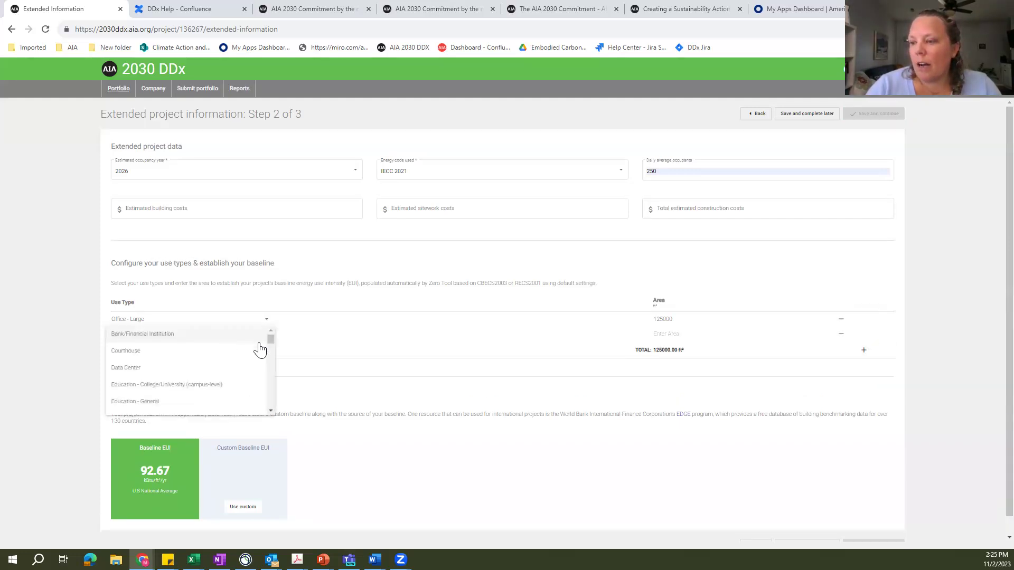
drag(270, 340, 270, 344)
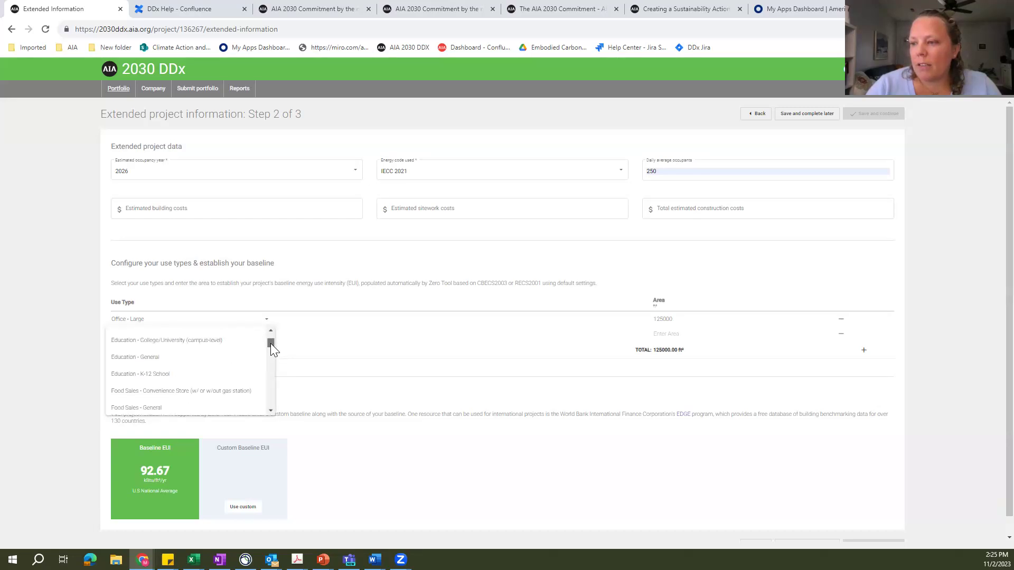
click(217, 357)
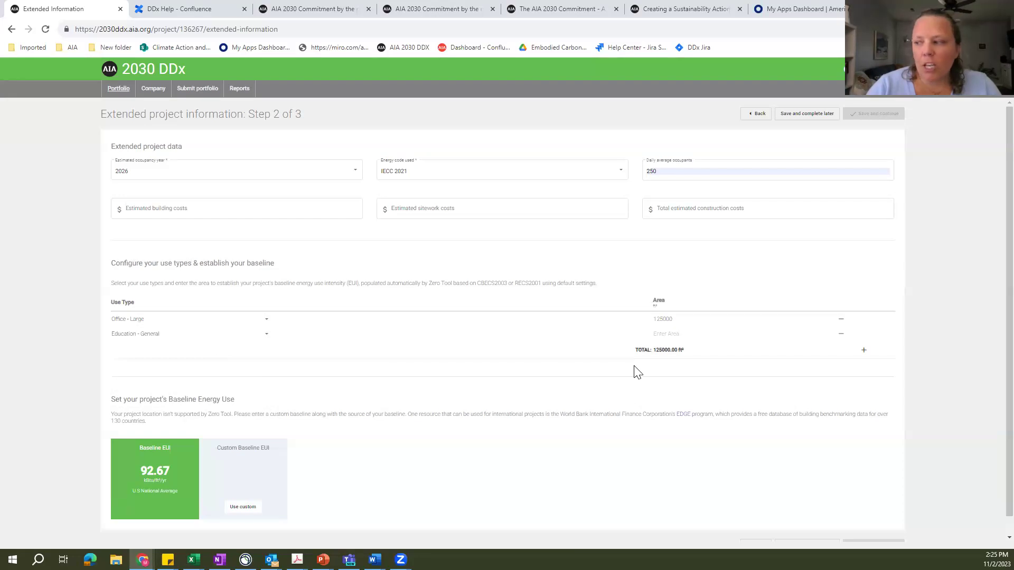
click(673, 334)
text(25000)
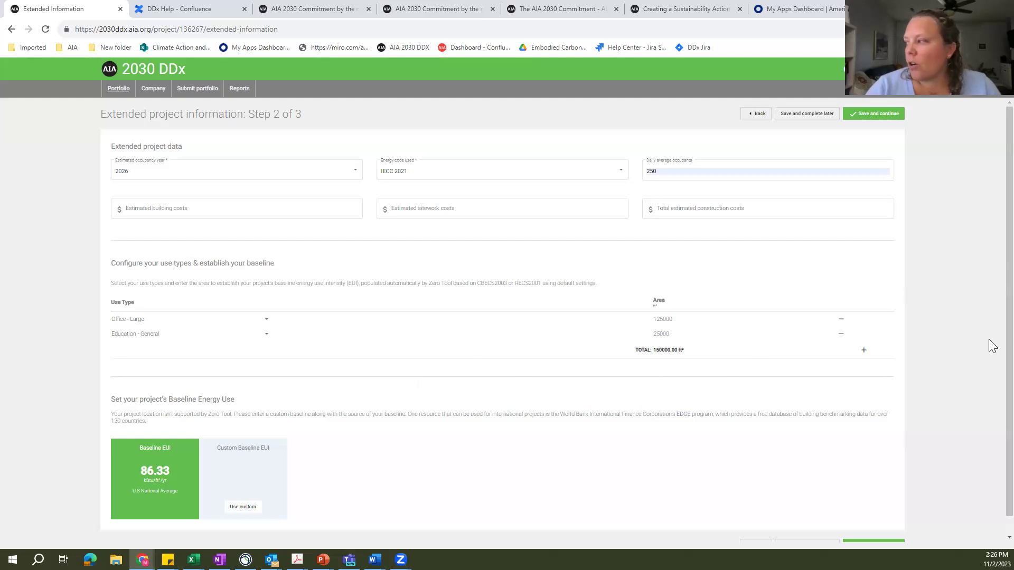
Save the extended information, keep the default 2030 project target, and save to view the project.
scroll(992, 348, down, 1)
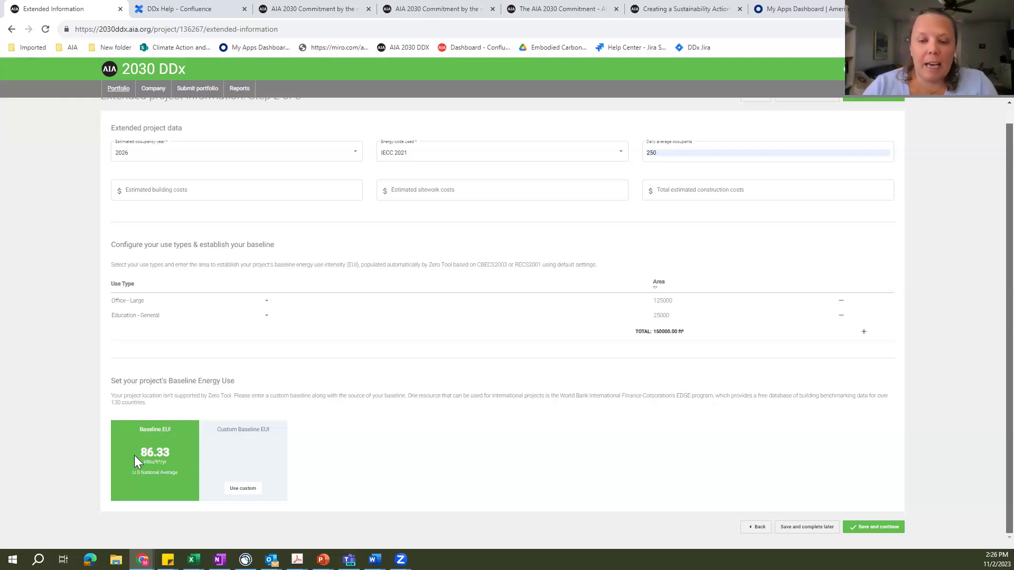
click(889, 530)
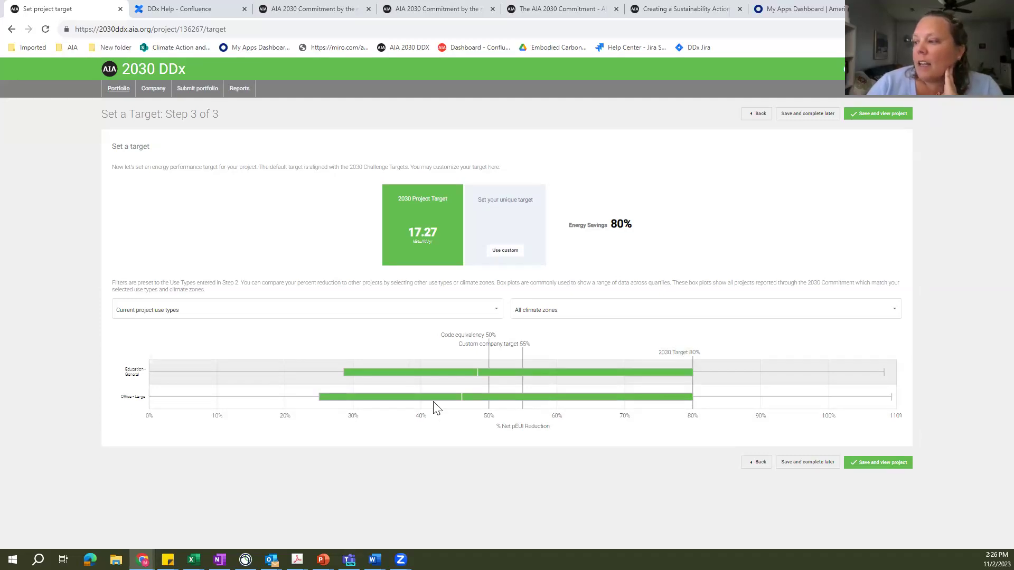
mouse_move(364, 397)
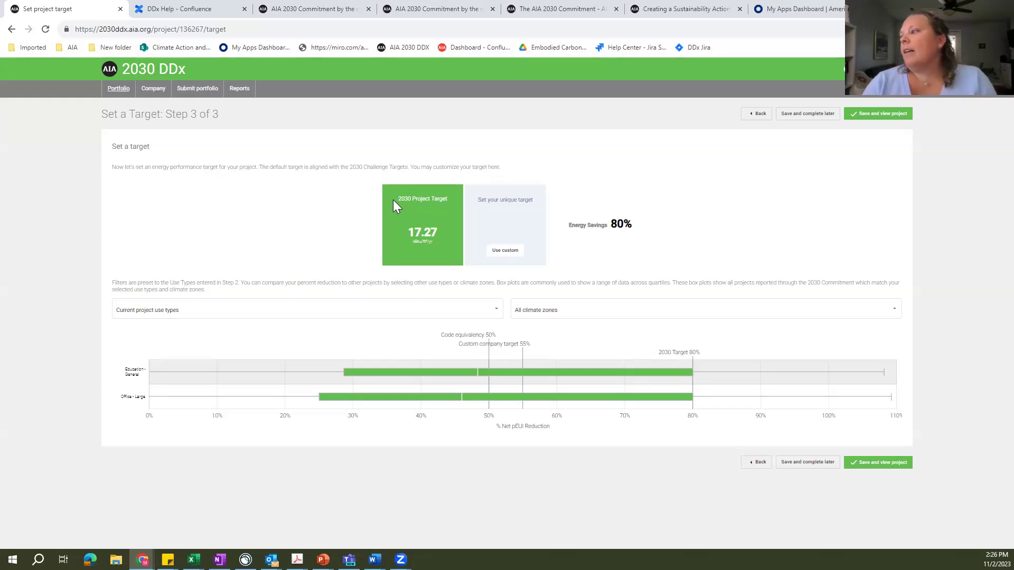
click(879, 116)
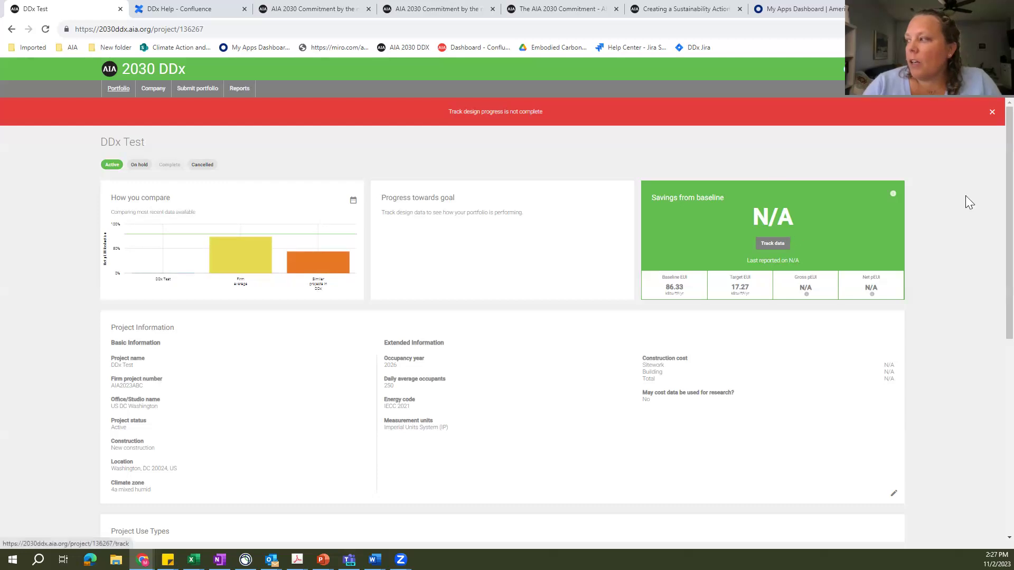
Add design phase data for the Design Development phase in reporting year 2023, without energy modeling, and save it to the project dashboard.
scroll(988, 270, down, 1)
scroll(991, 271, down, 6)
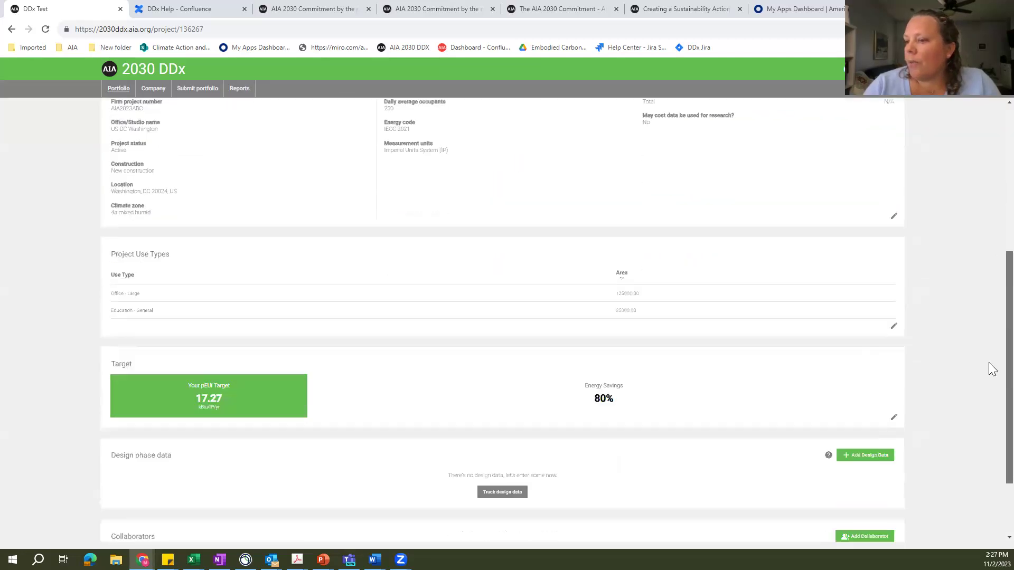
scroll(991, 406, down, 1)
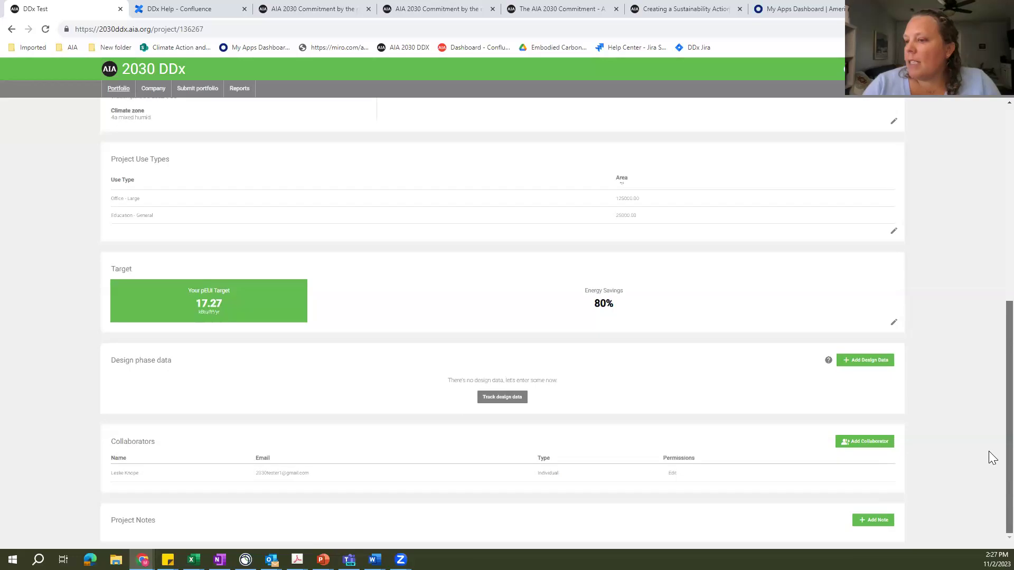
click(865, 363)
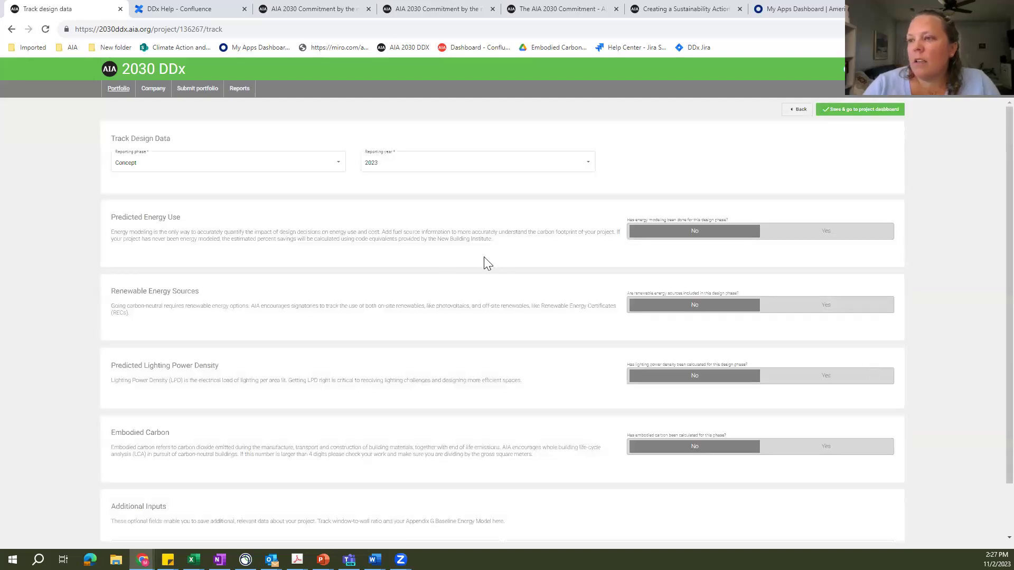
click(296, 166)
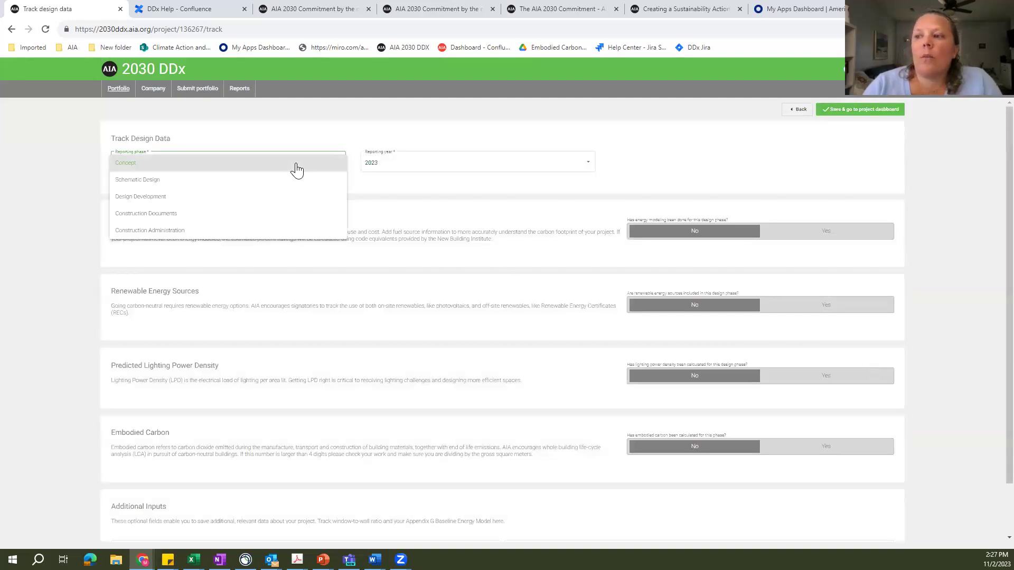
click(281, 196)
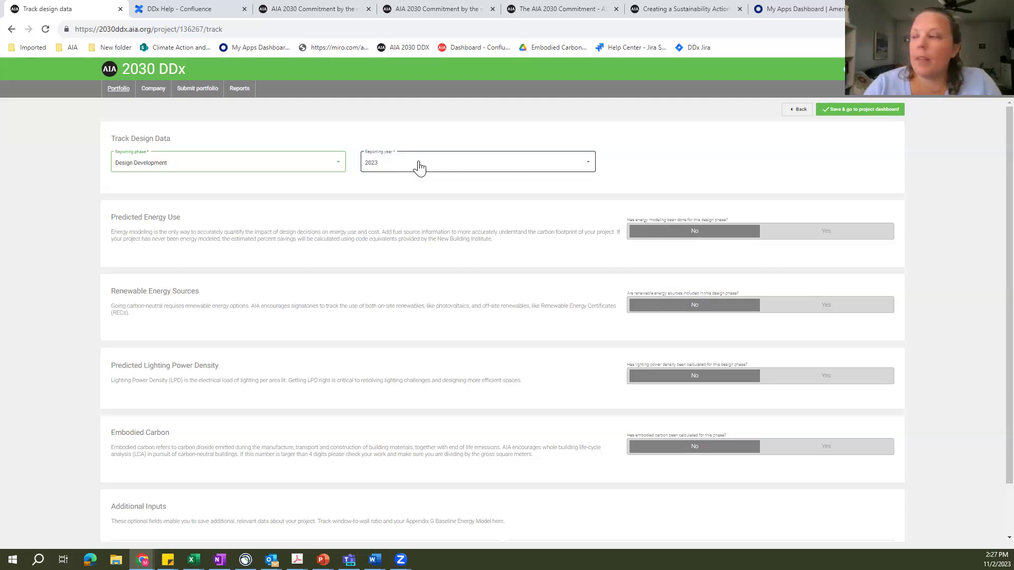
click(843, 111)
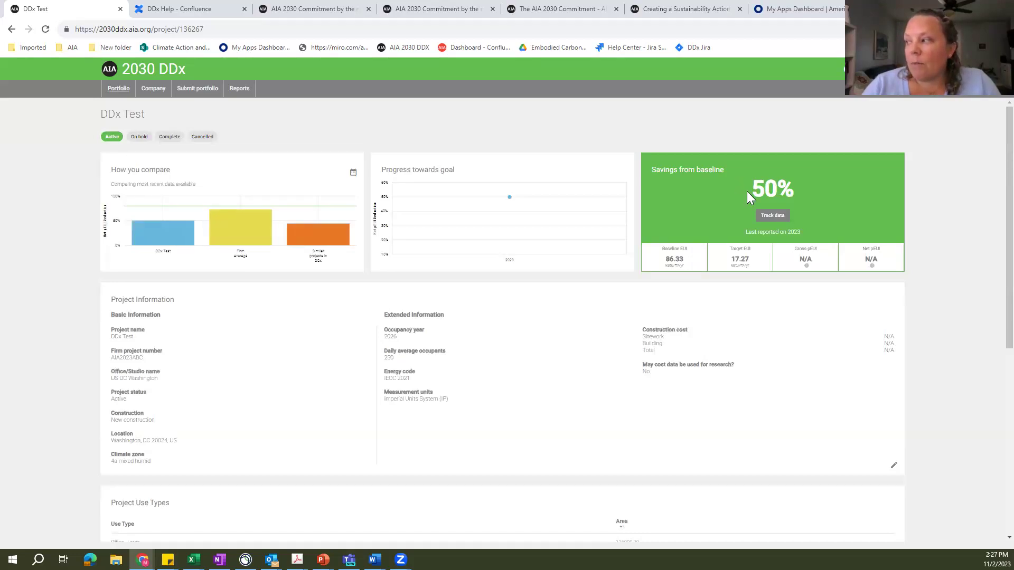
Look over the design data tracking form and examine the project information, including the occupancy year, on the project dashboard.
click(771, 216)
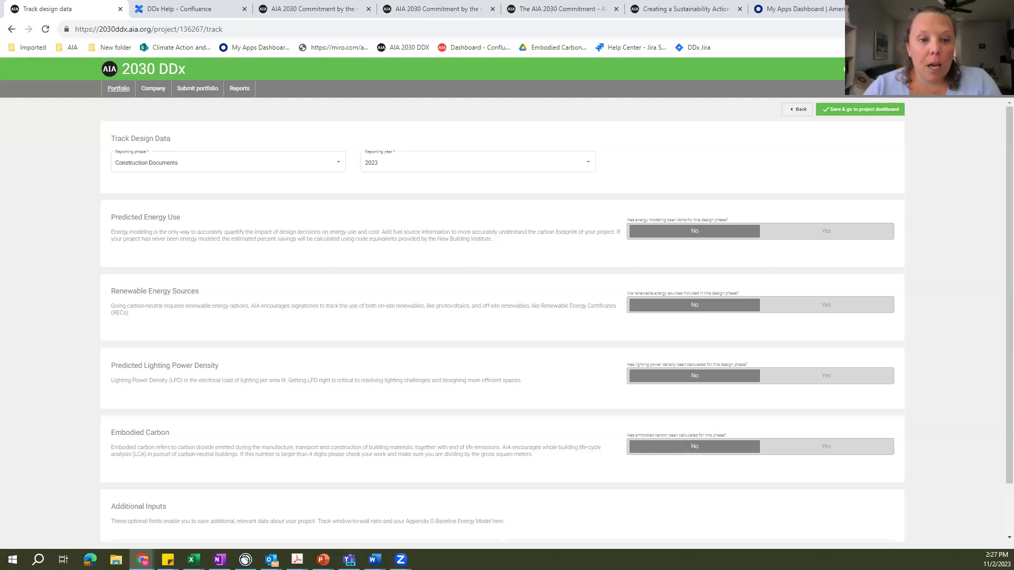
click(13, 29)
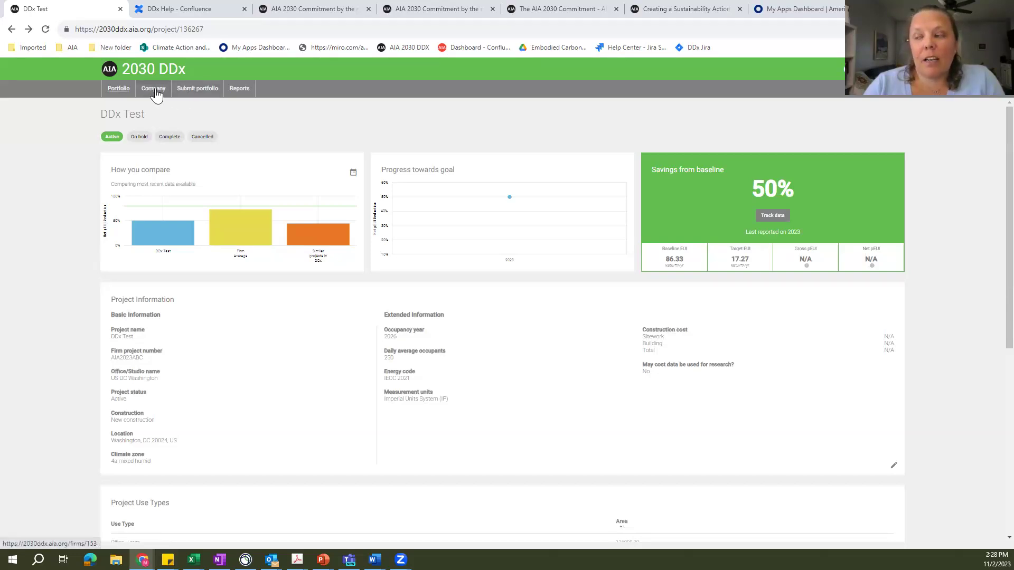
click(775, 214)
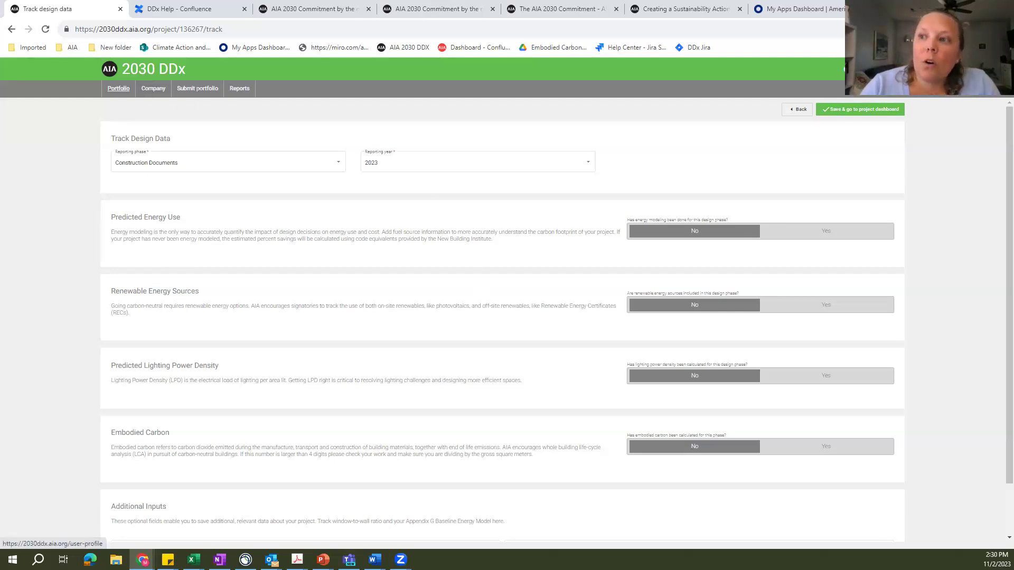
click(10, 30)
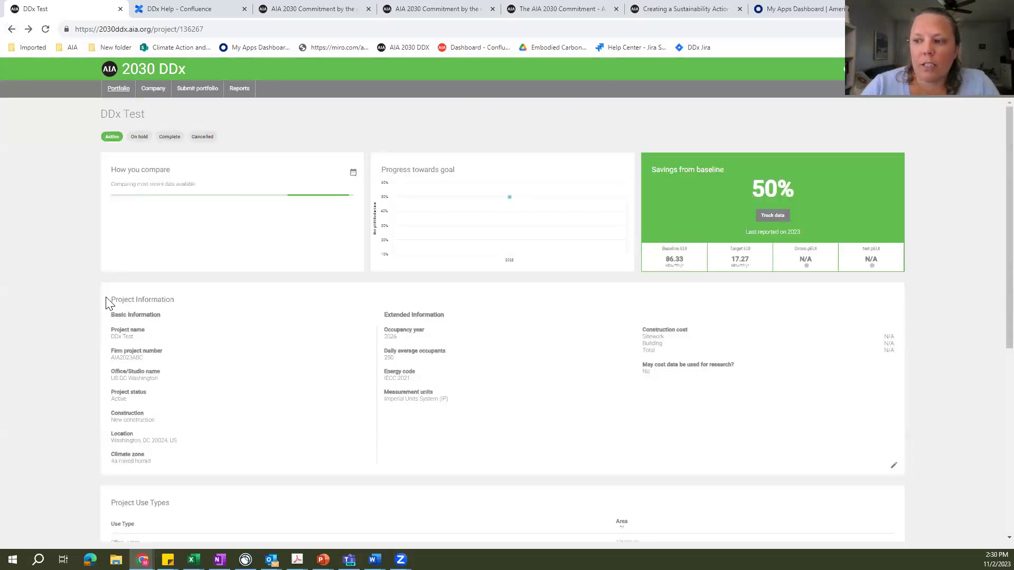
drag(110, 303, 152, 302)
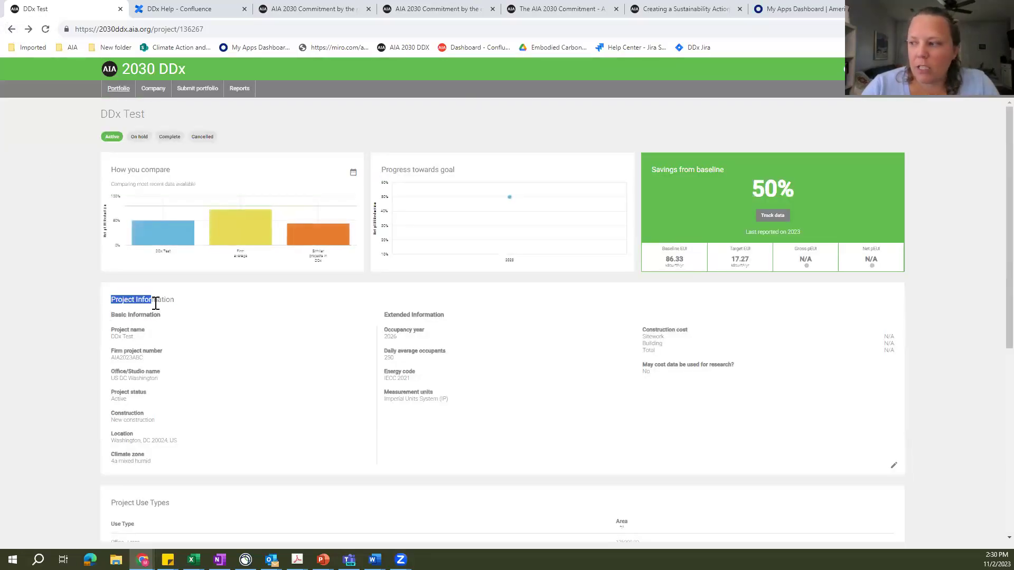
drag(402, 337, 382, 332)
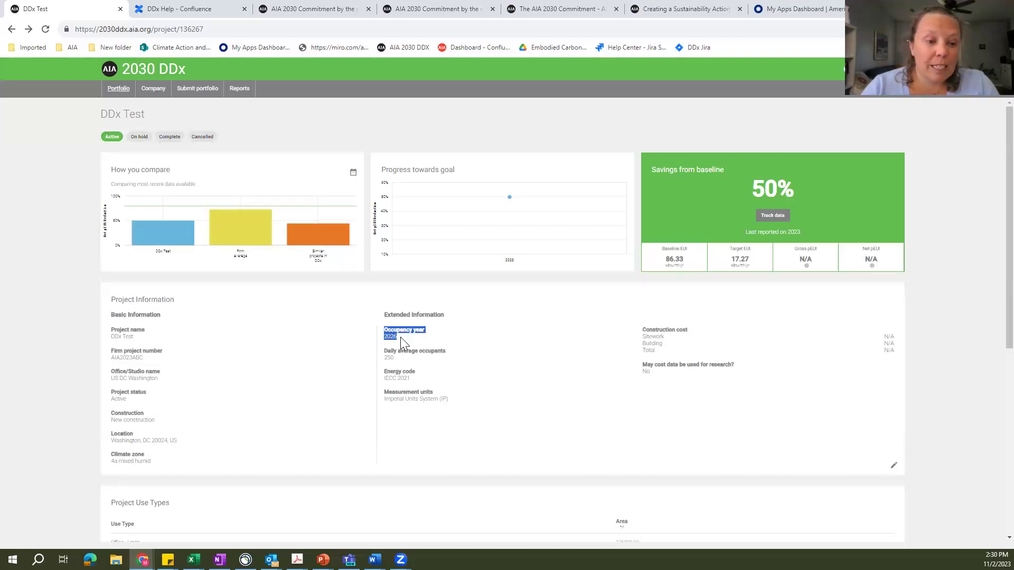
drag(402, 337, 386, 330)
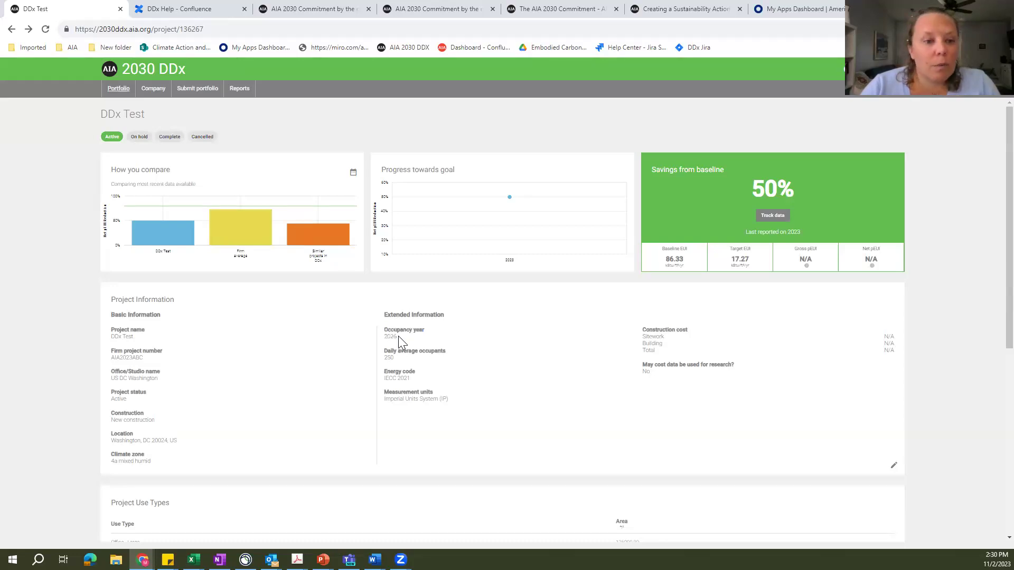
click(396, 334)
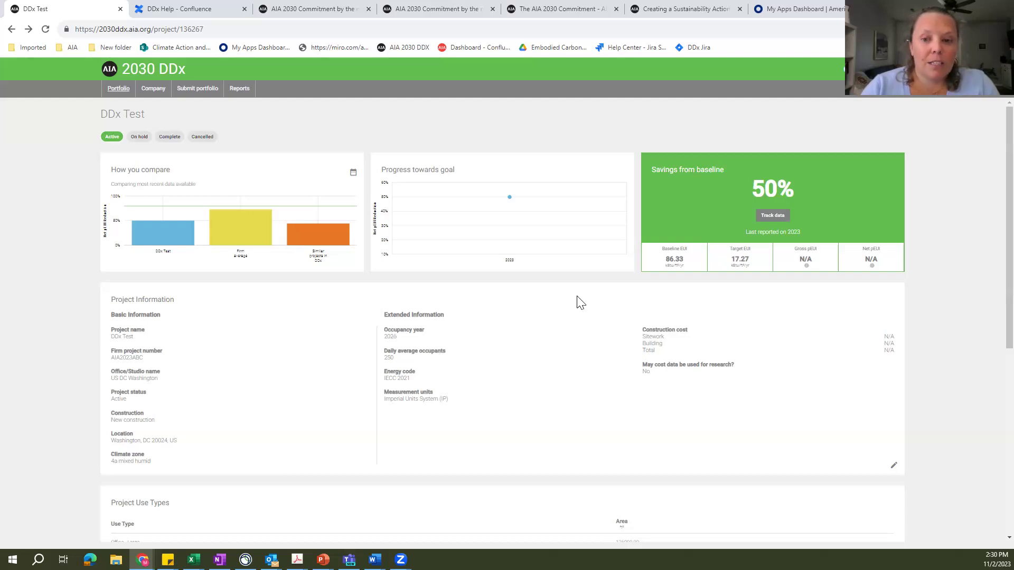
Start a 2023 Construction Documents entry with energy modeling done, Autodesk Insight 360 as the modeling tool and Design engineer as the modeling party.
click(771, 216)
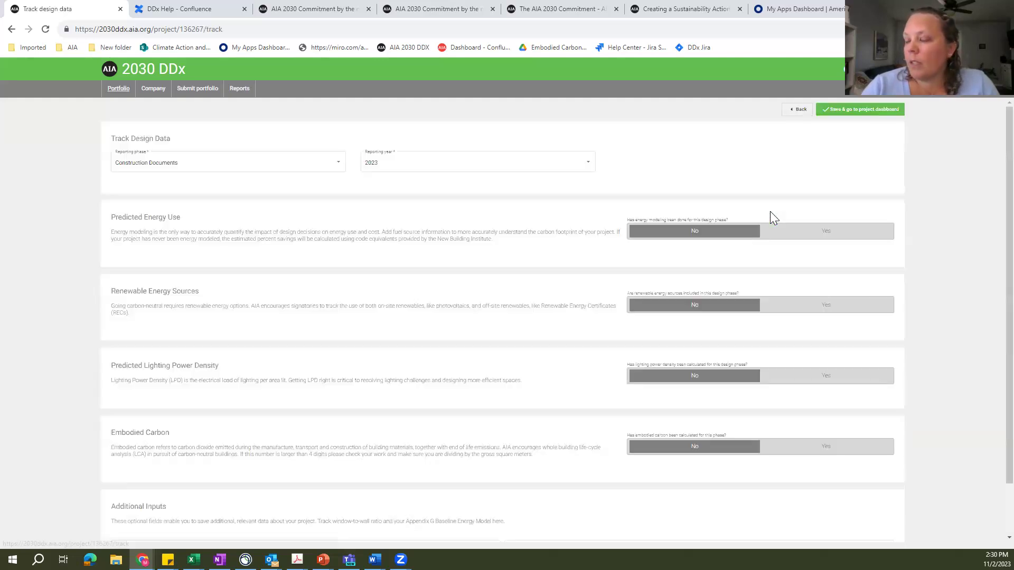
drag(770, 211, 616, 189)
click(619, 196)
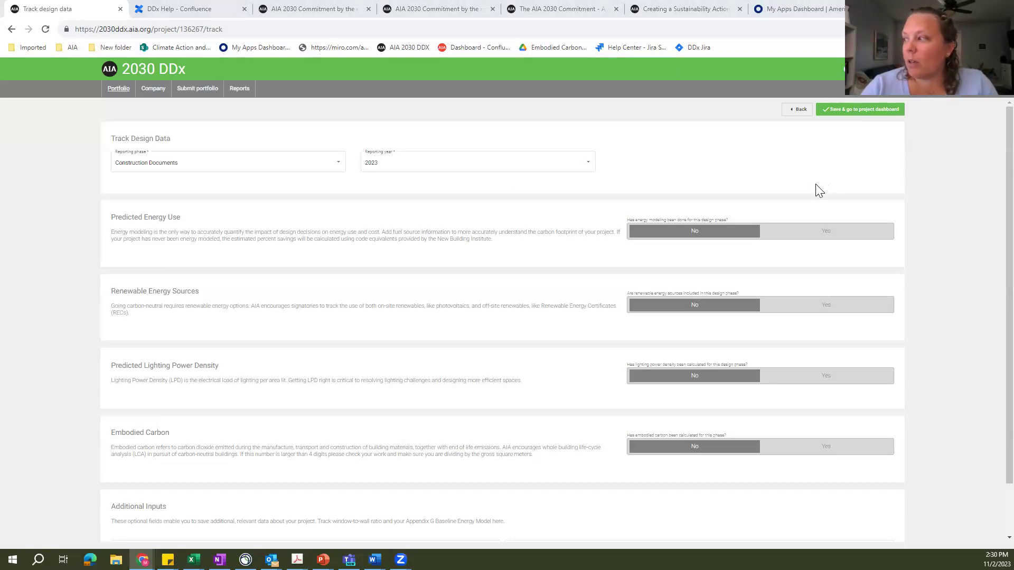
click(820, 237)
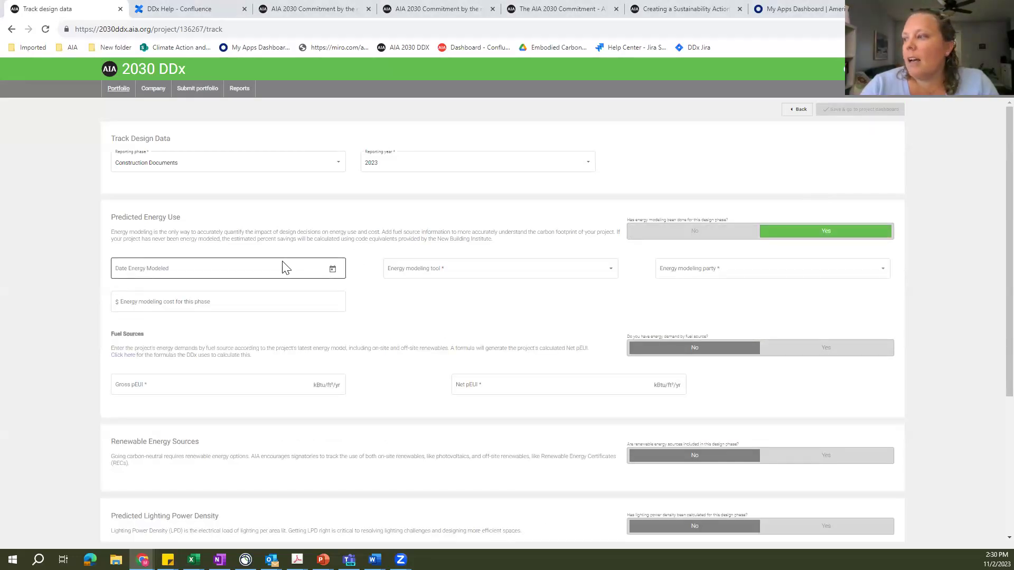
click(466, 276)
click(448, 305)
click(740, 272)
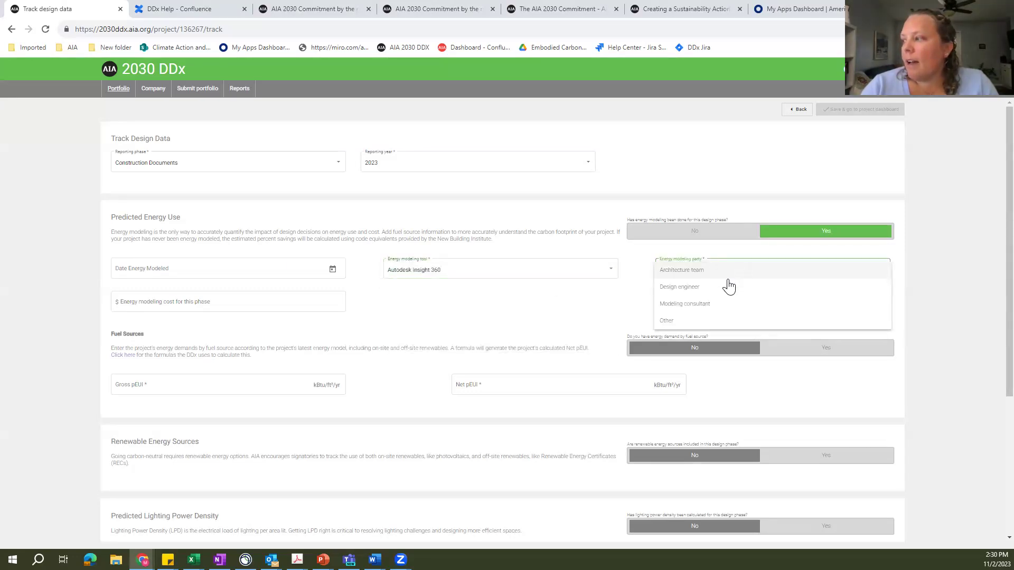
click(707, 290)
click(221, 301)
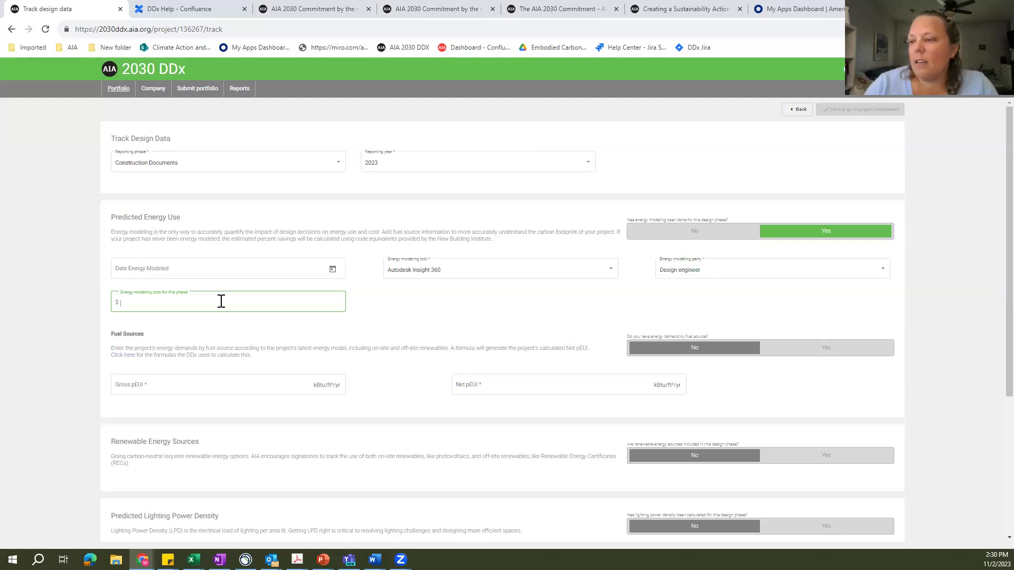
Try reporting energy demand by fuel source, adding a fuel source row and viewing its options.
click(158, 387)
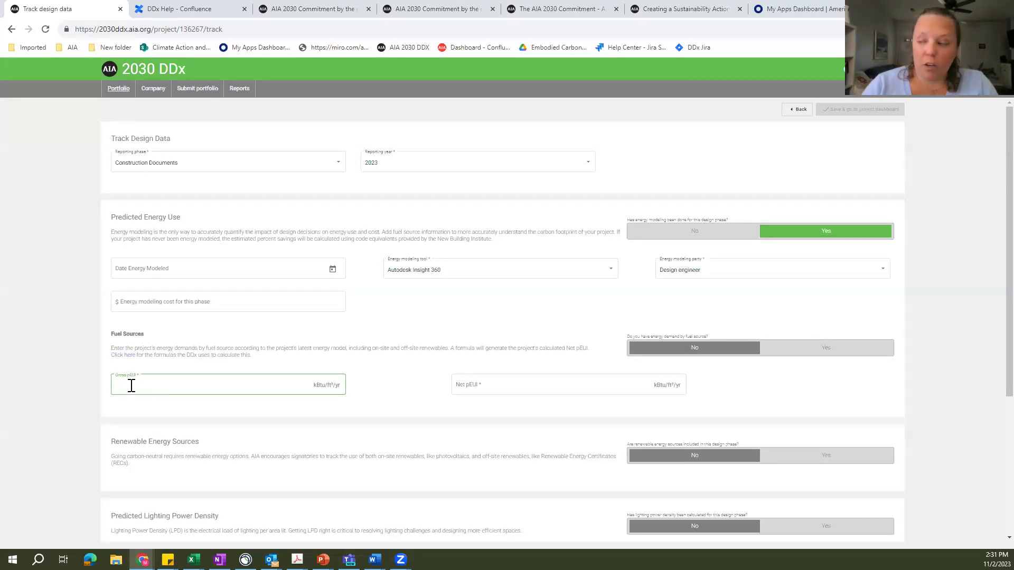
click(475, 384)
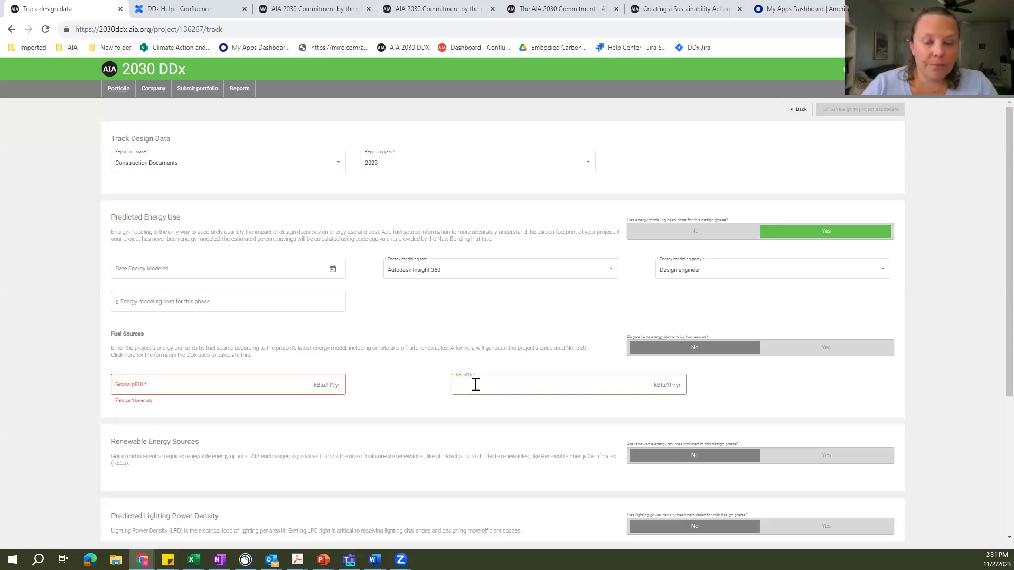
click(797, 352)
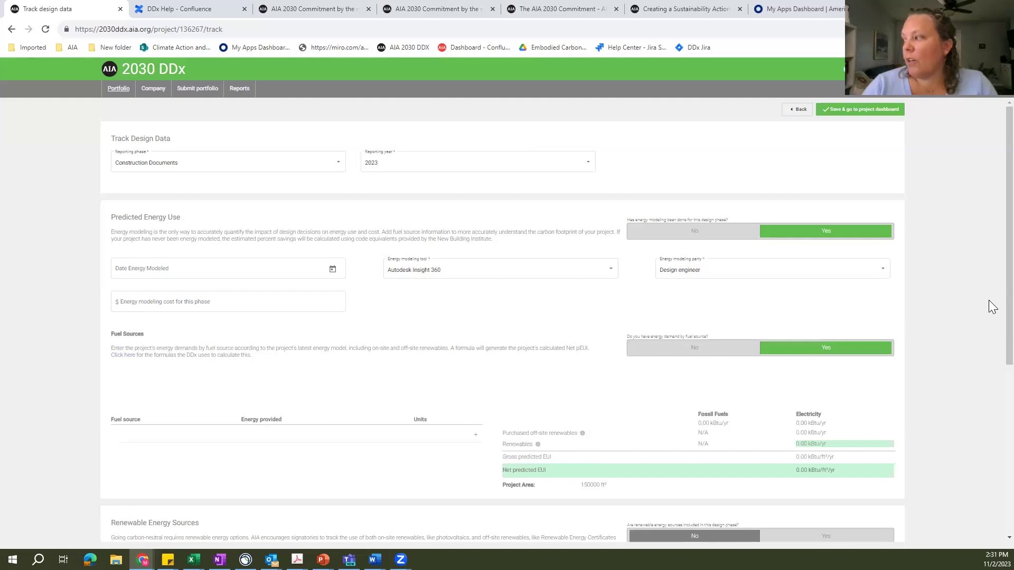
scroll(988, 334, down, 2)
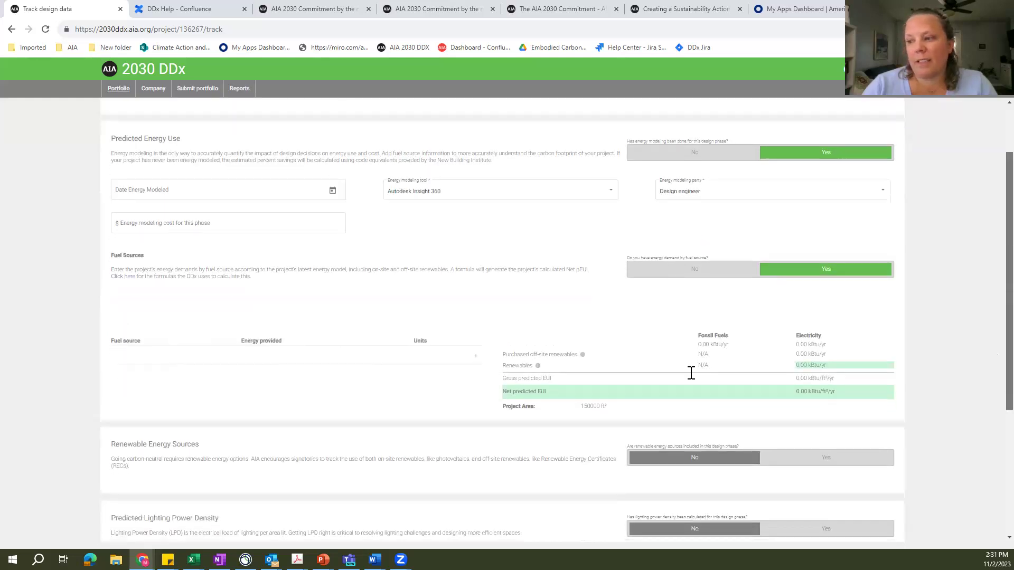
click(477, 359)
click(147, 355)
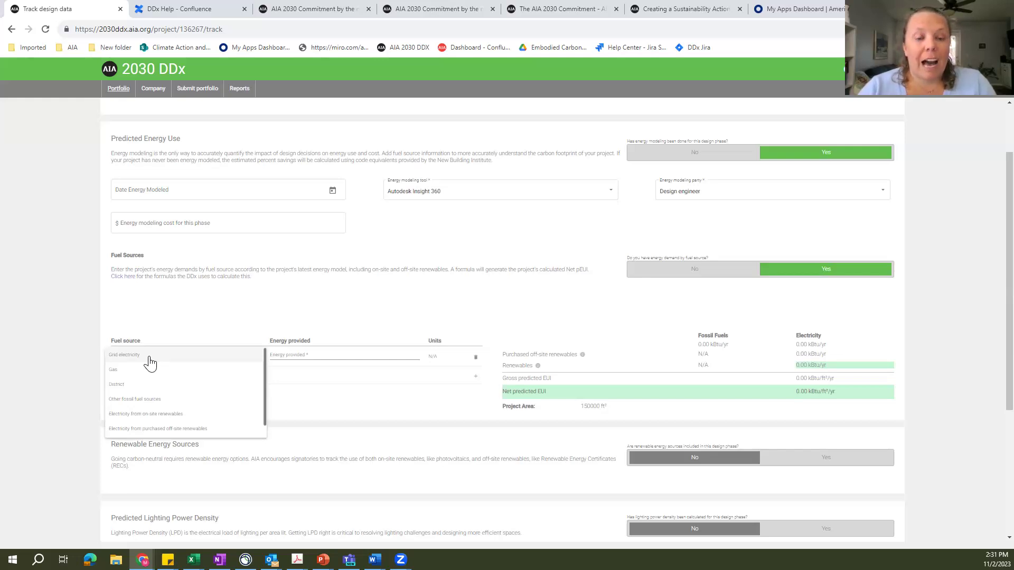
click(689, 319)
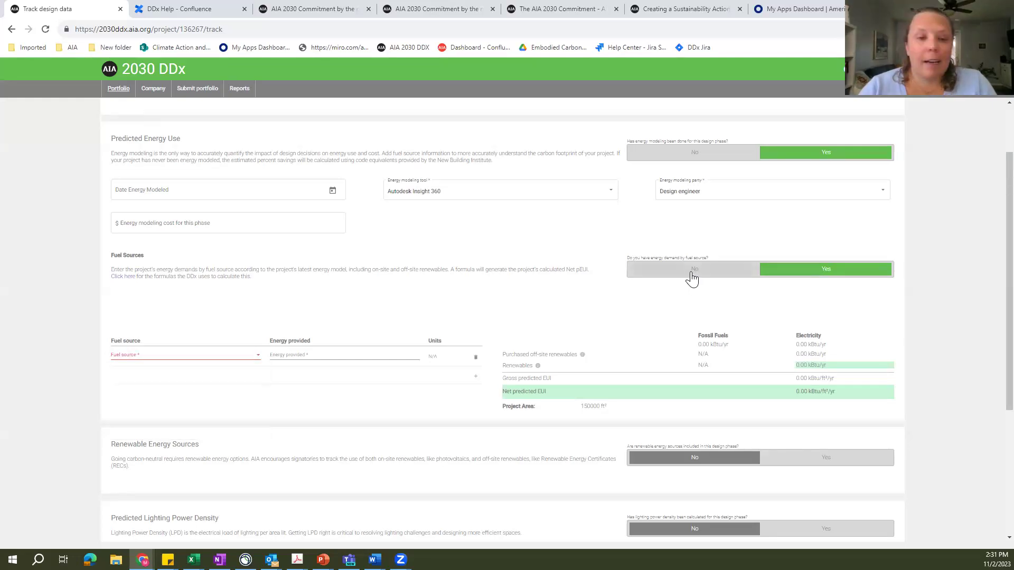
click(693, 271)
Report no energy demand by fuel source, and enter a gross pEUI of 35 and a net pEUI of 7 kBtu/ft²/yr.
click(182, 307)
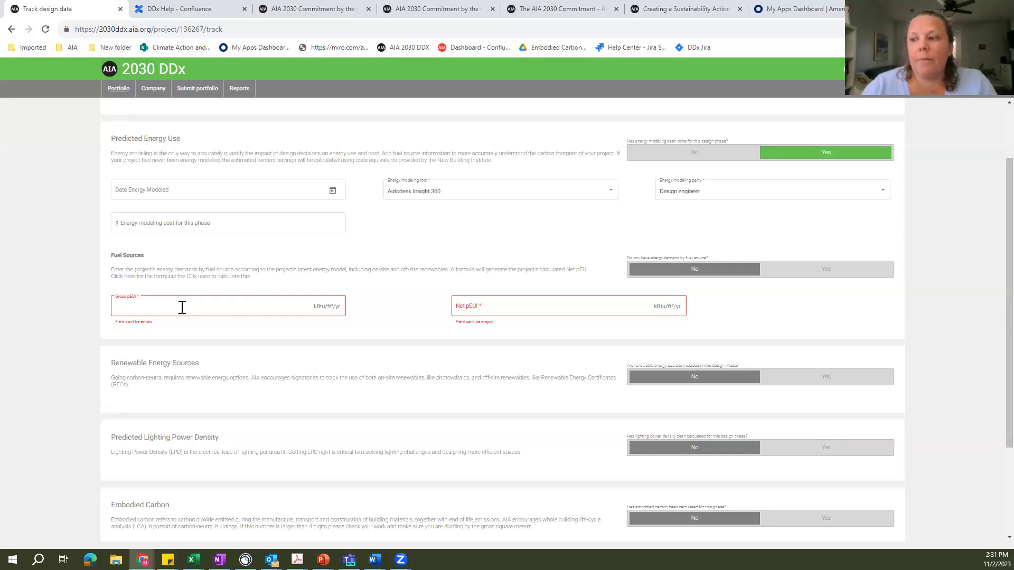
text(35)
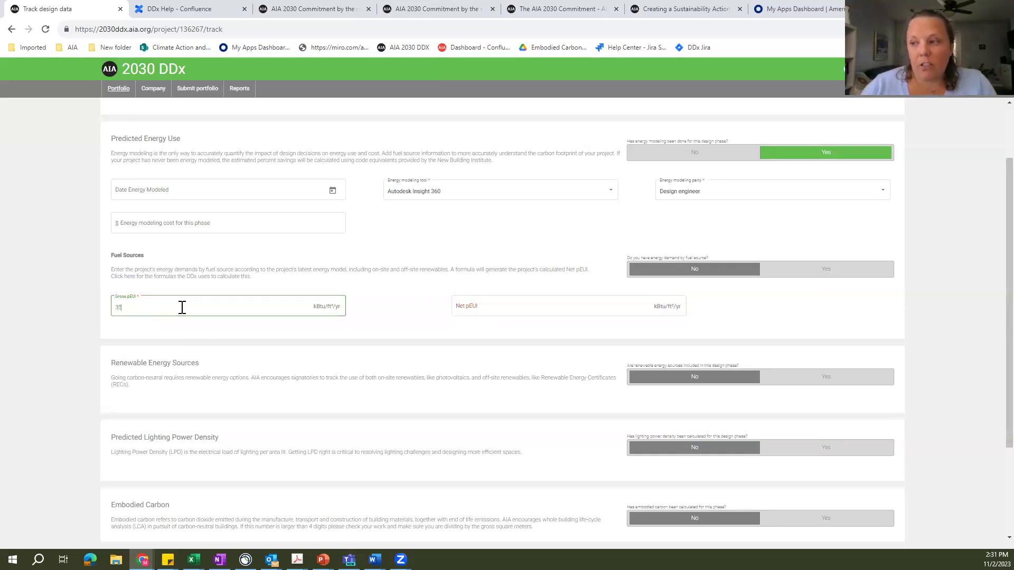
click(492, 304)
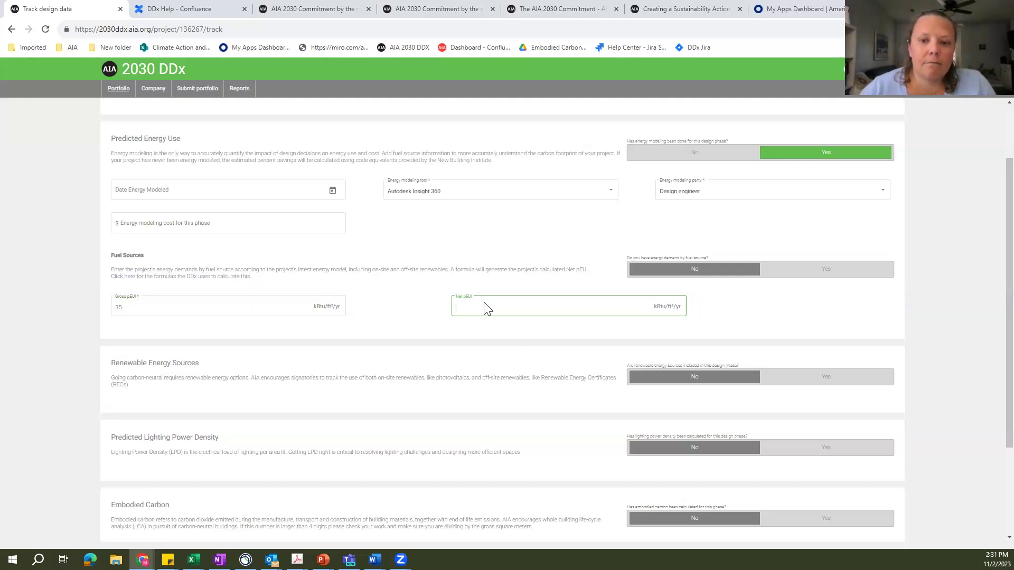
text(7)
click(803, 308)
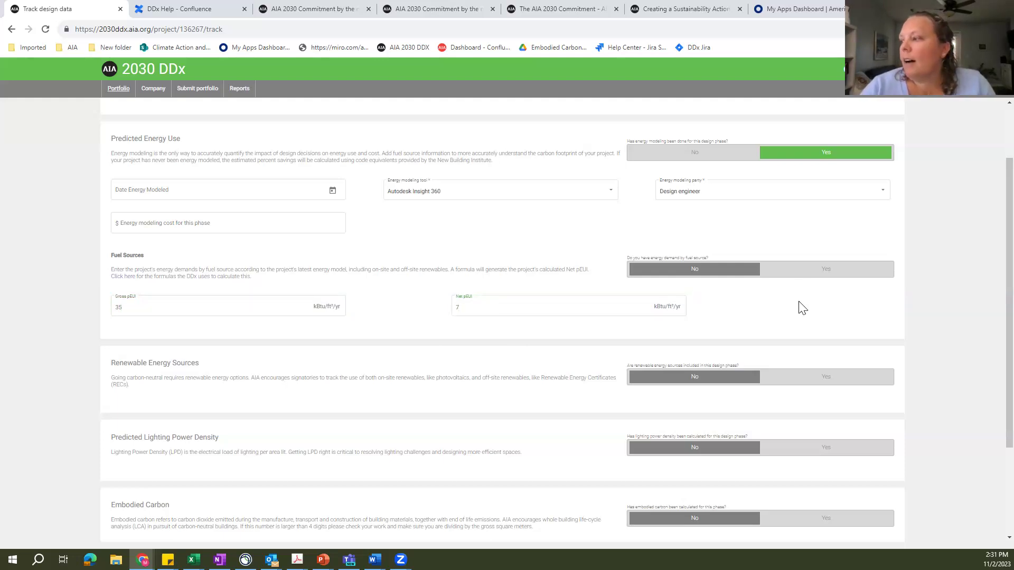
Report renewable energy sources for this phase, with Photovoltaic as the onsite strategy and offsite renewables providing additionality.
scroll(989, 293, down, 1)
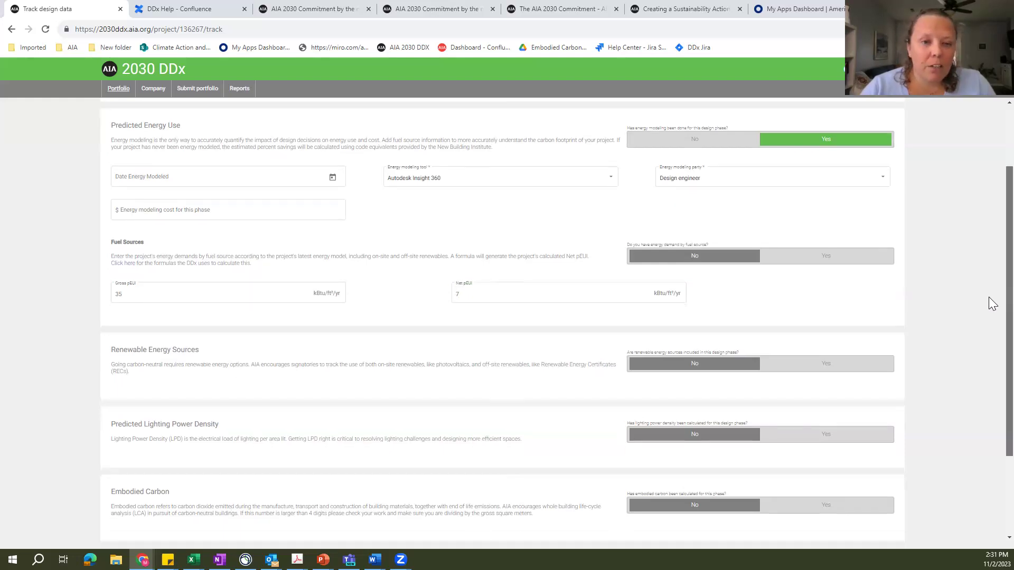
scroll(989, 316, down, 1)
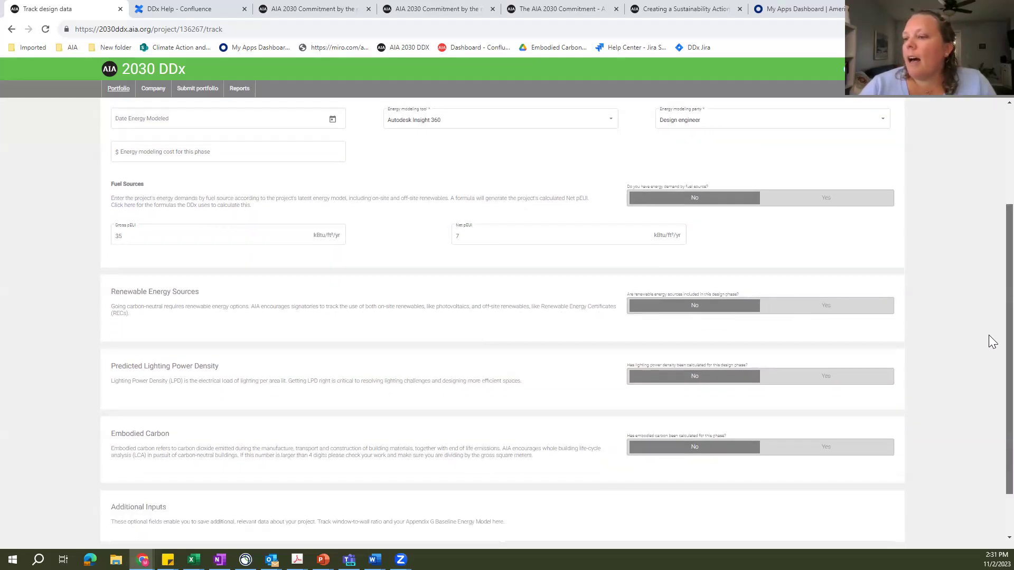
click(795, 305)
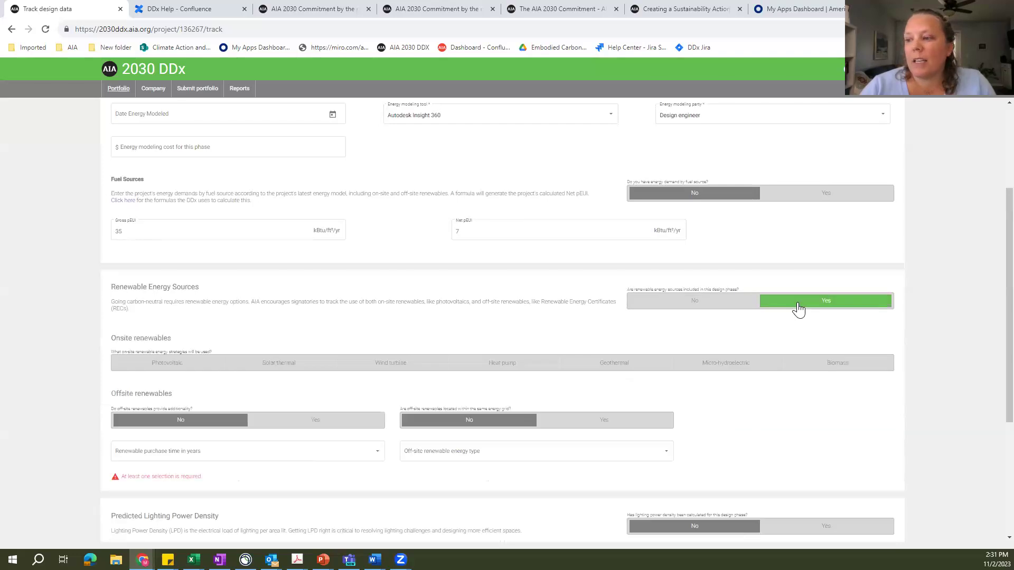
click(203, 363)
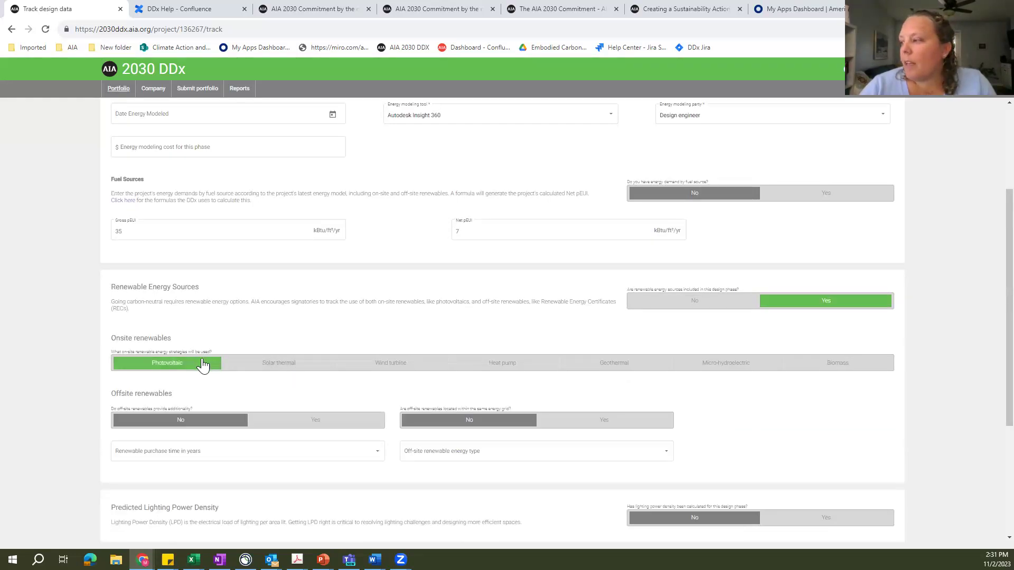
click(281, 427)
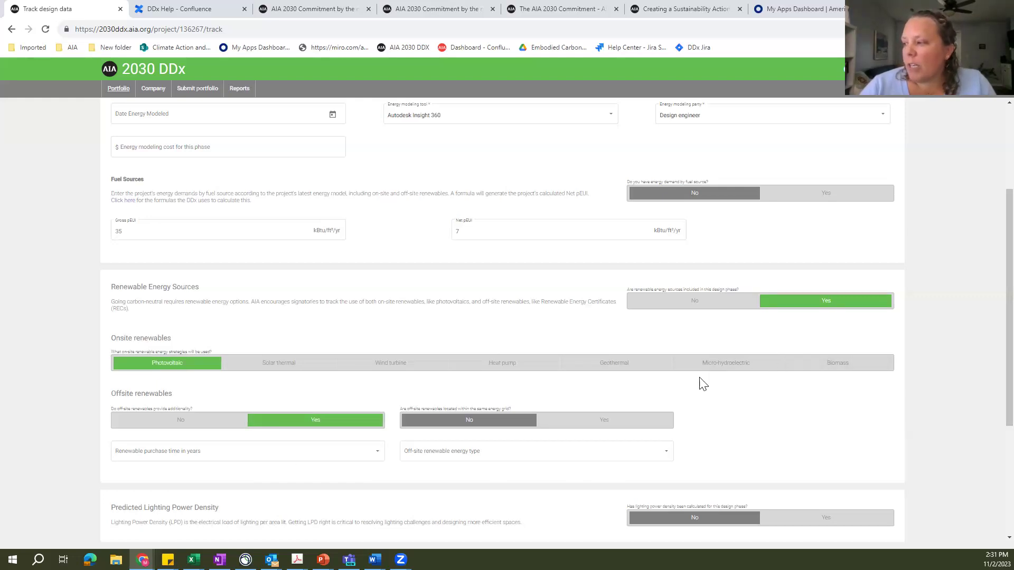
View the available choices for renewable purchase time in years and off-site renewable energy type.
click(282, 454)
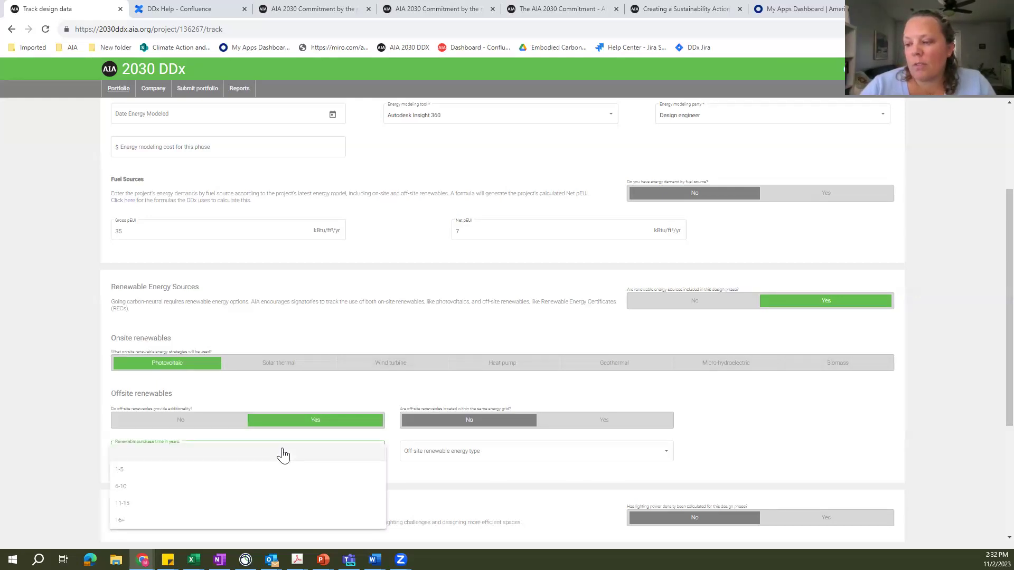
click(506, 462)
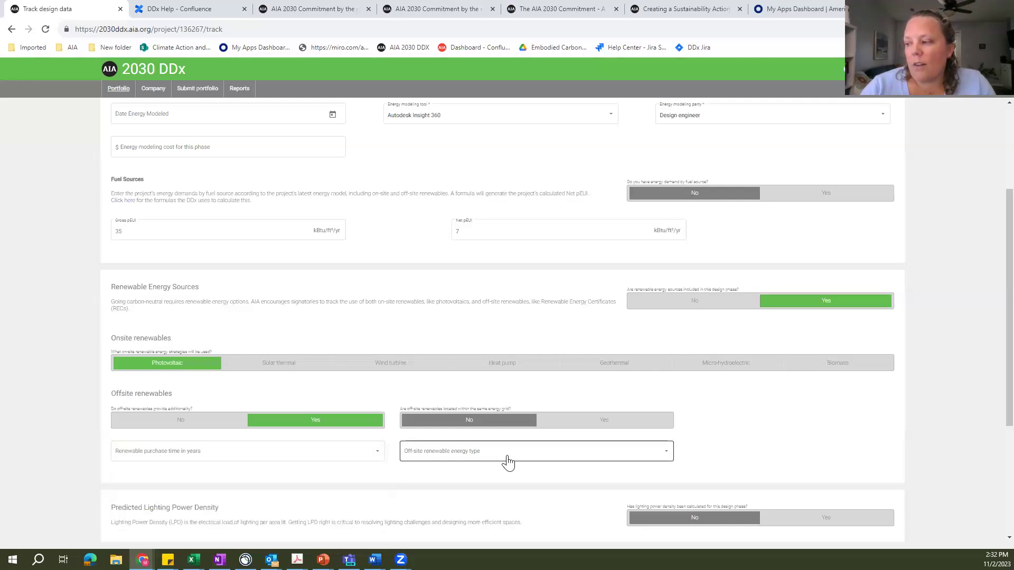
click(507, 462)
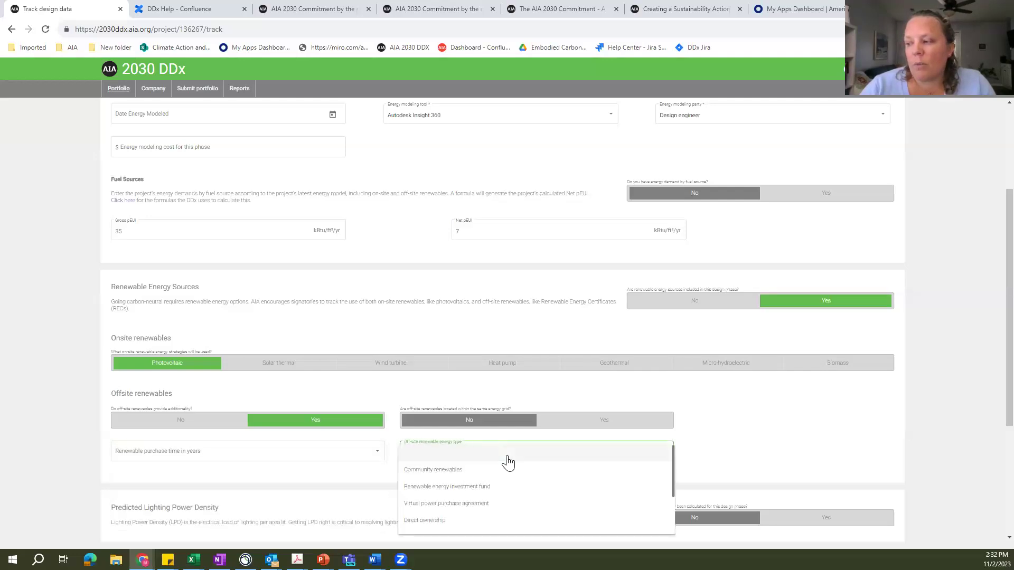
click(992, 404)
Try marking lighting power density as calculated for this design phase to view its entry field.
scroll(992, 401, down, 1)
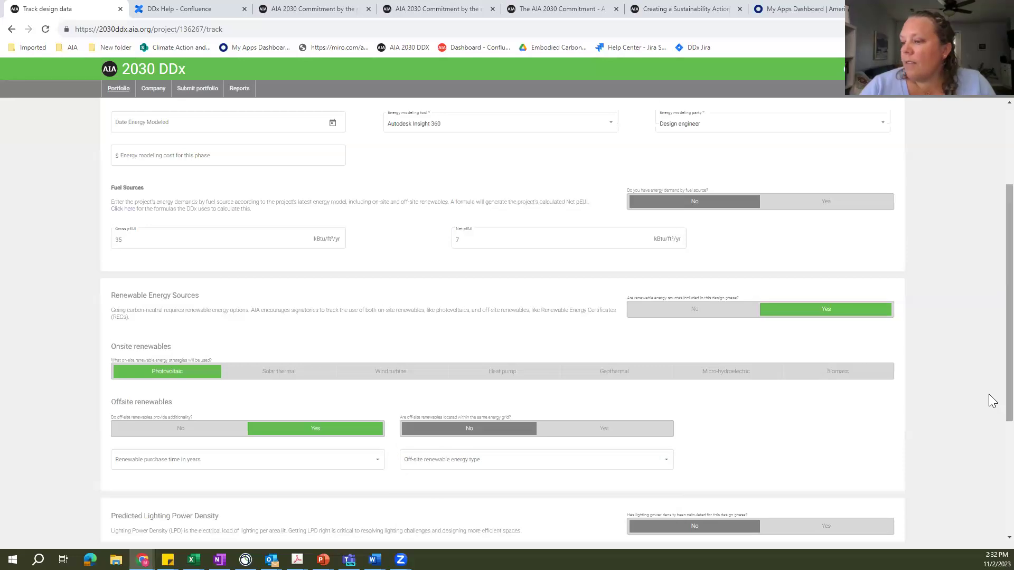
scroll(992, 442, down, 3)
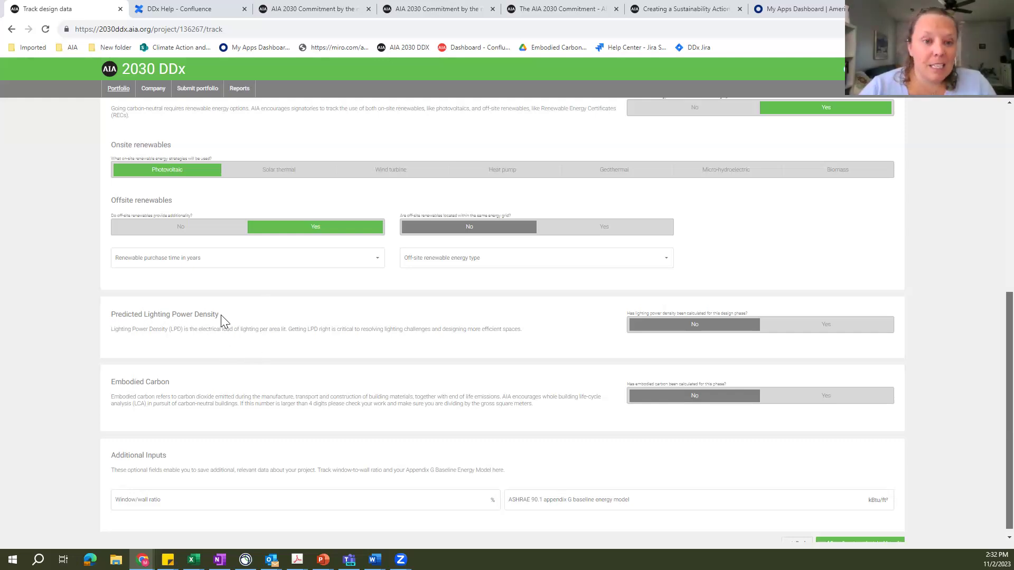
click(802, 327)
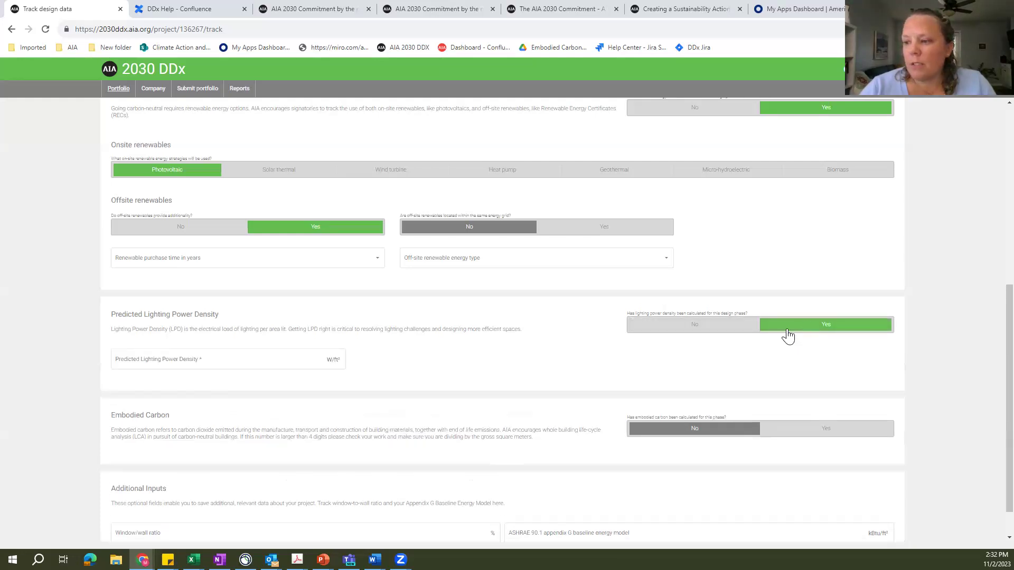
click(698, 332)
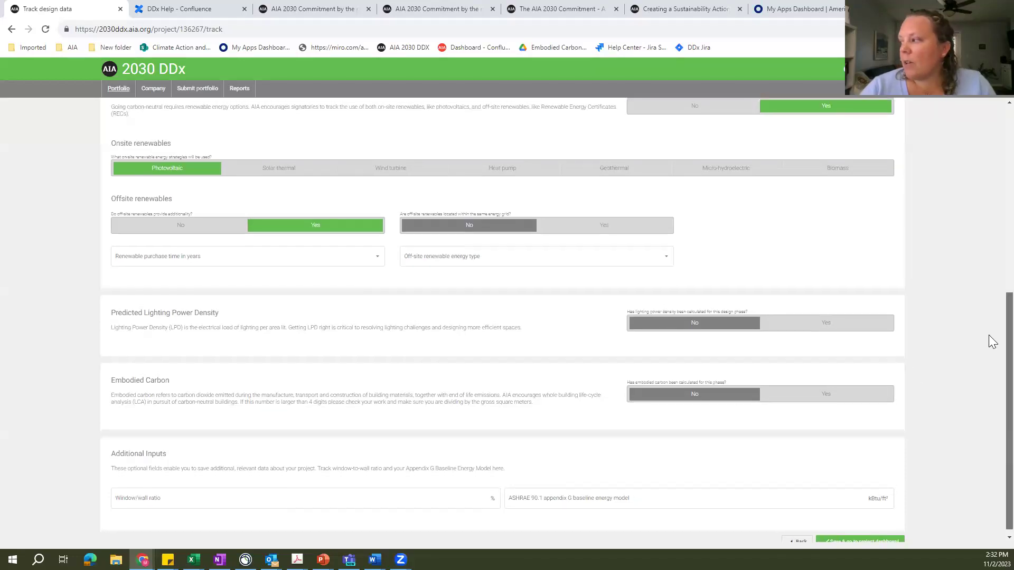
right_click(990, 388)
click(989, 404)
right_click(991, 418)
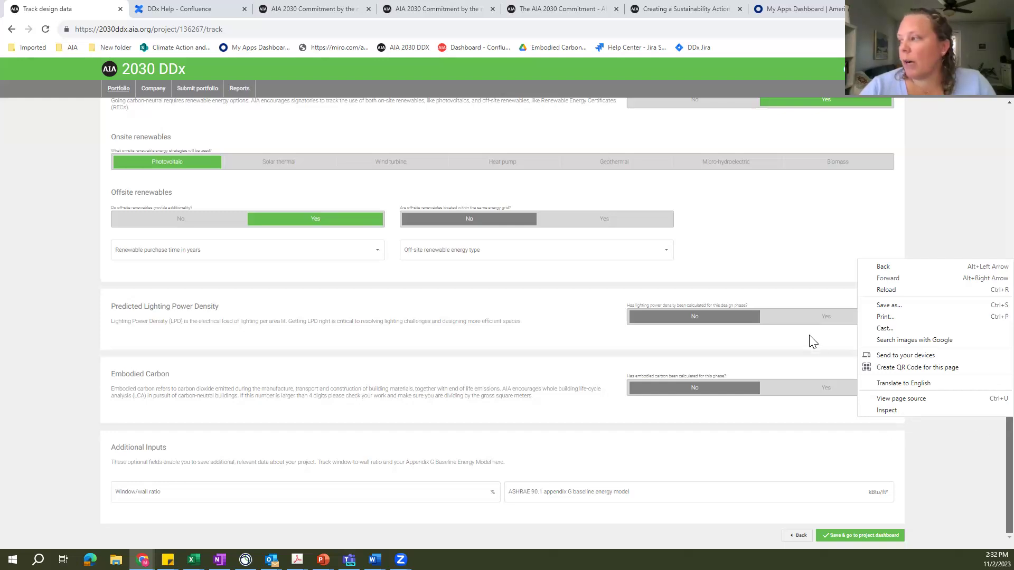
click(807, 358)
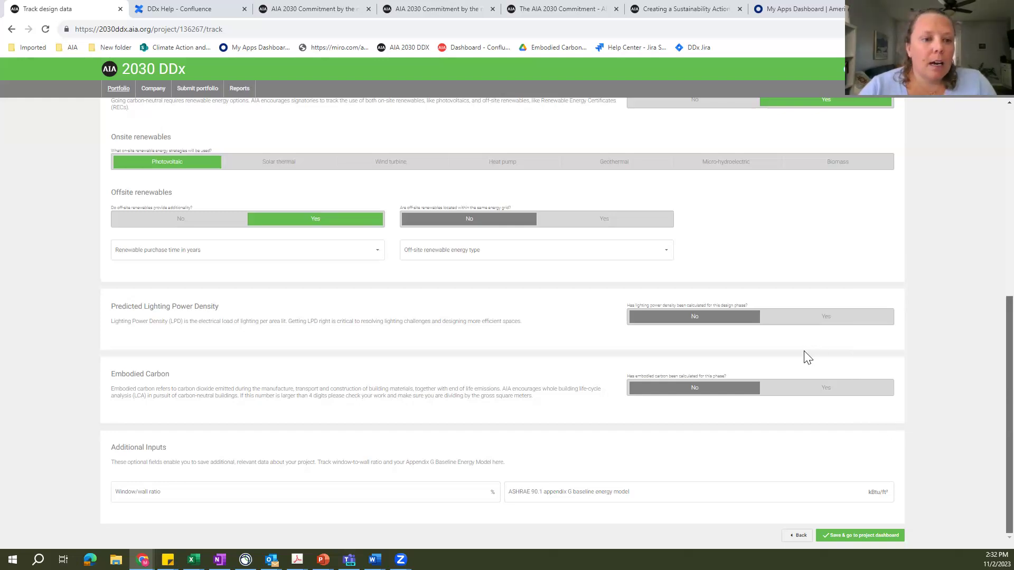
Mark embodied carbon as calculated for this phase and set its modeled date to 9/18/2023.
click(805, 391)
scroll(989, 395, down, 4)
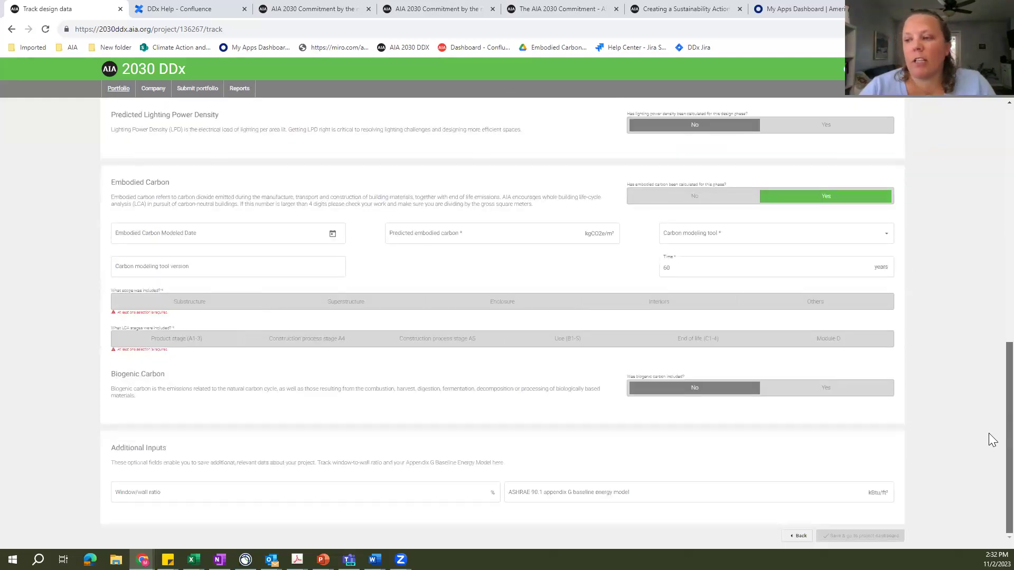
click(165, 229)
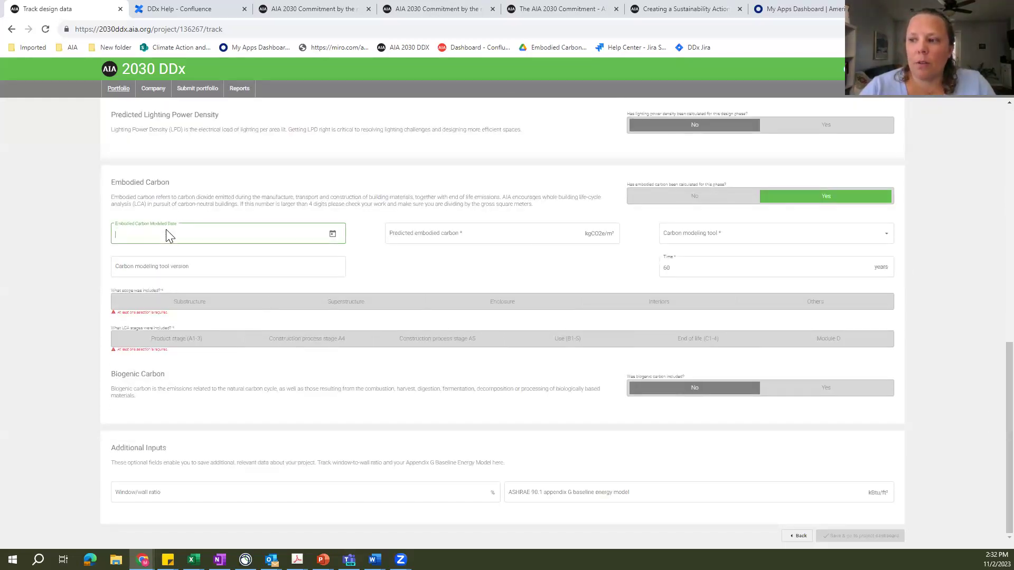
click(333, 234)
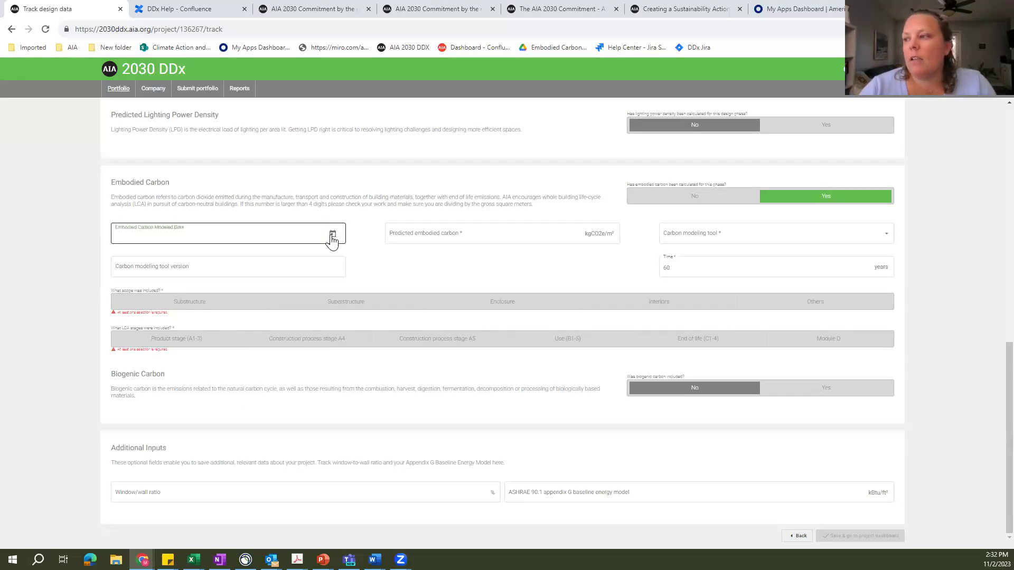
click(192, 259)
click(192, 259)
click(135, 330)
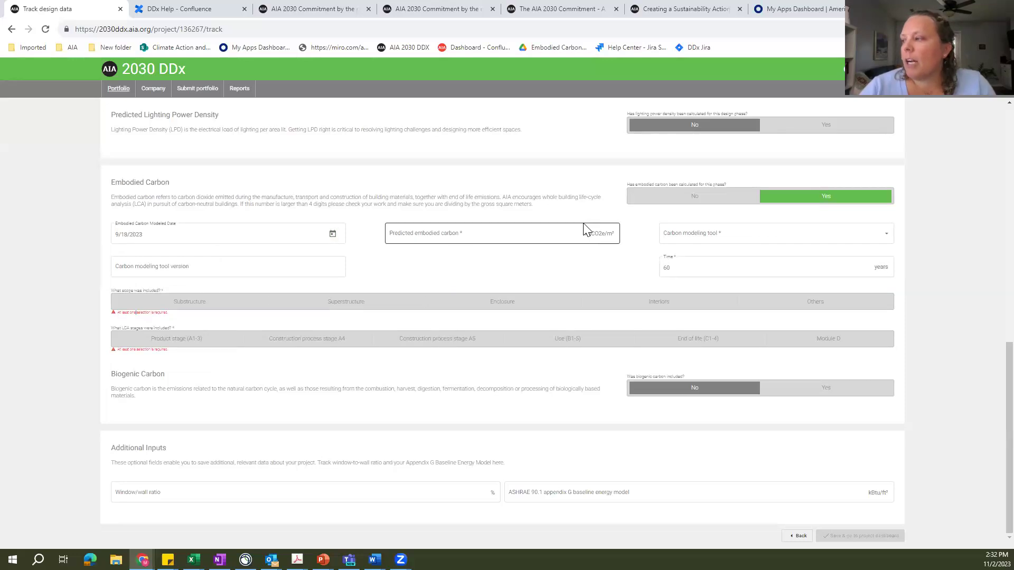
Enter a predicted embodied carbon of 350 kgCO2e/m² and choose EC3 as the carbon modeling tool.
click(561, 235)
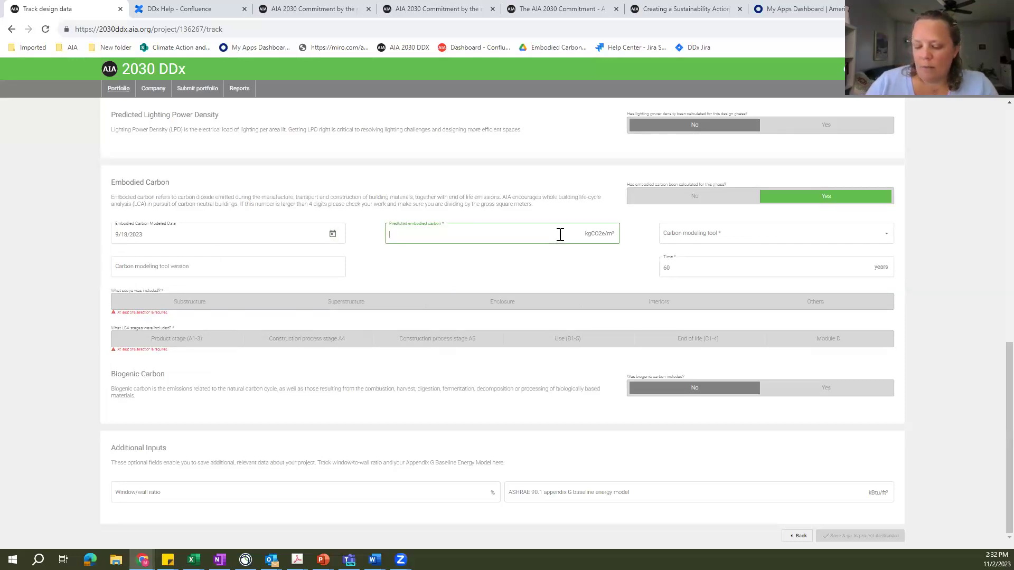
text(350)
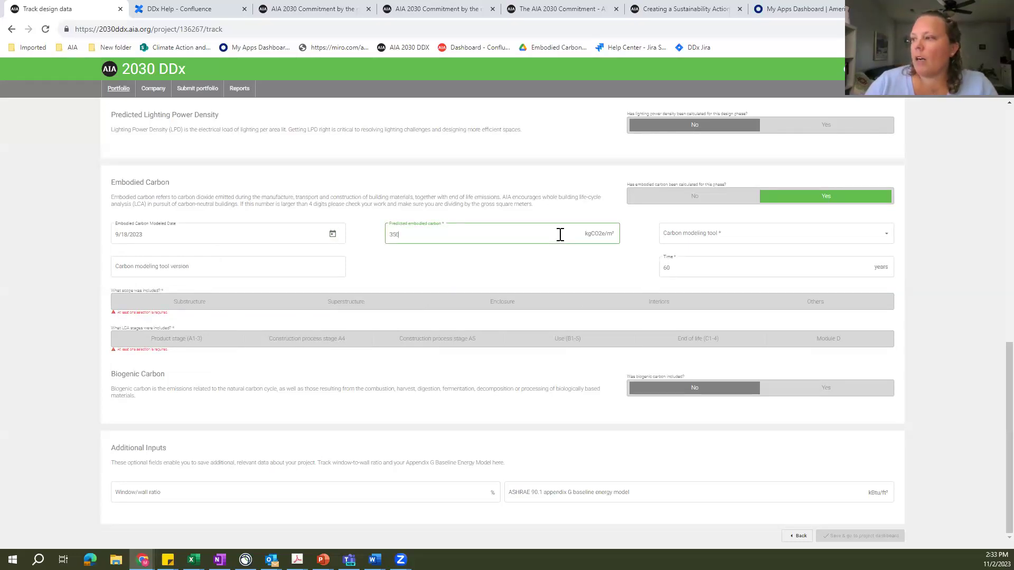
click(783, 238)
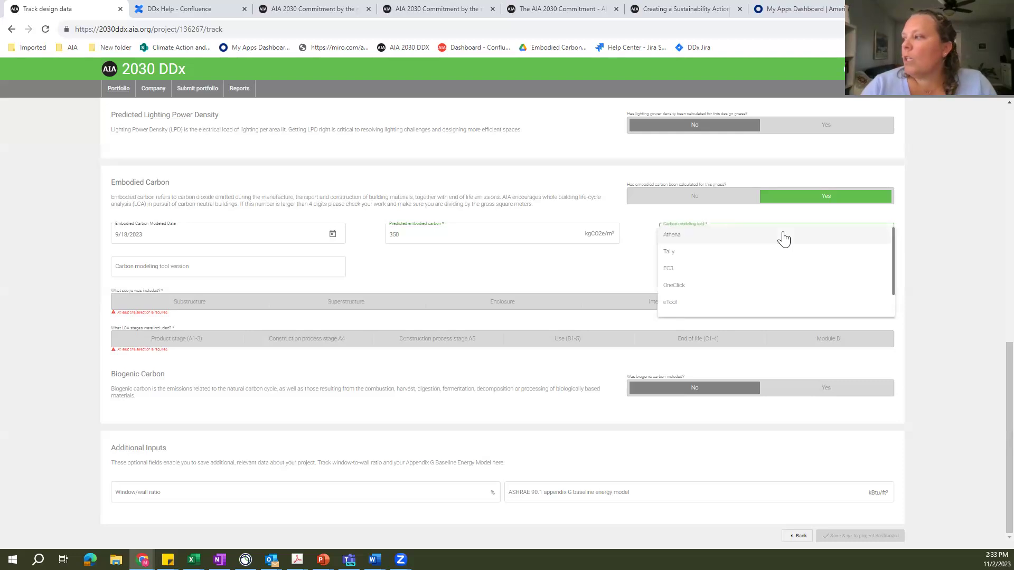
click(755, 268)
click(189, 271)
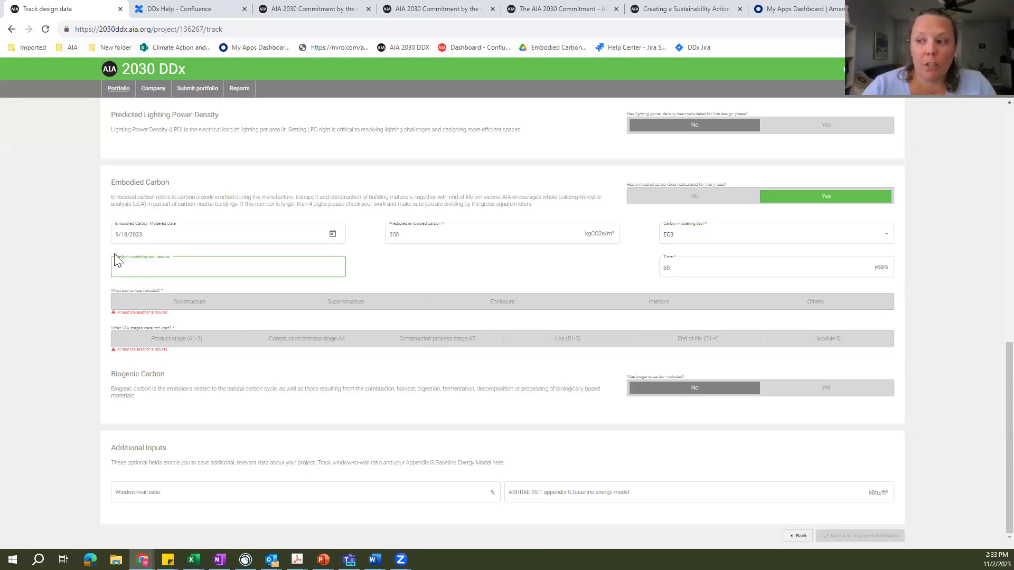
click(724, 271)
click(537, 272)
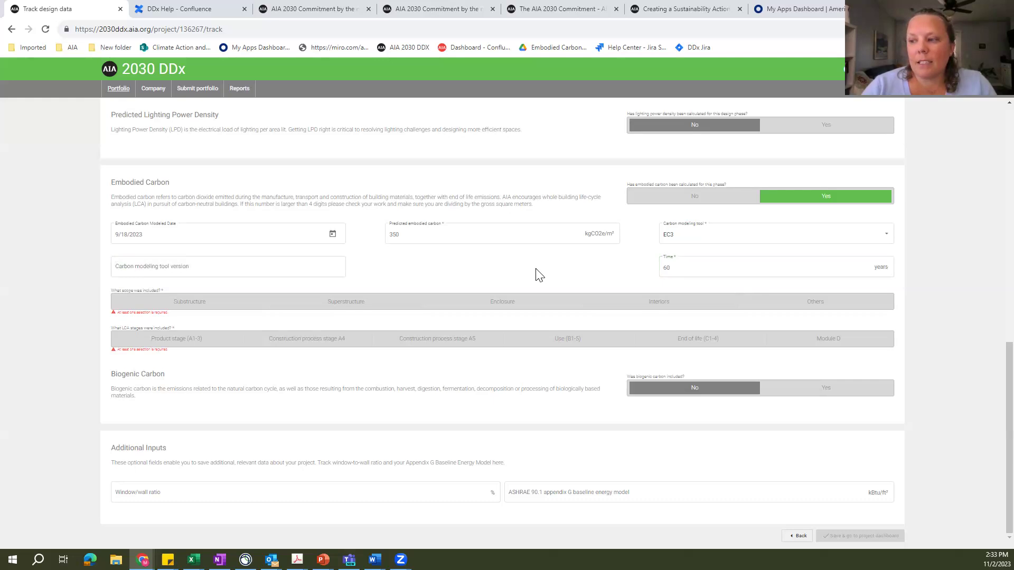
Include Substructure, Superstructure and the Product stage (A1-3) in the embodied carbon data, and save the entry to the project dashboard.
click(217, 311)
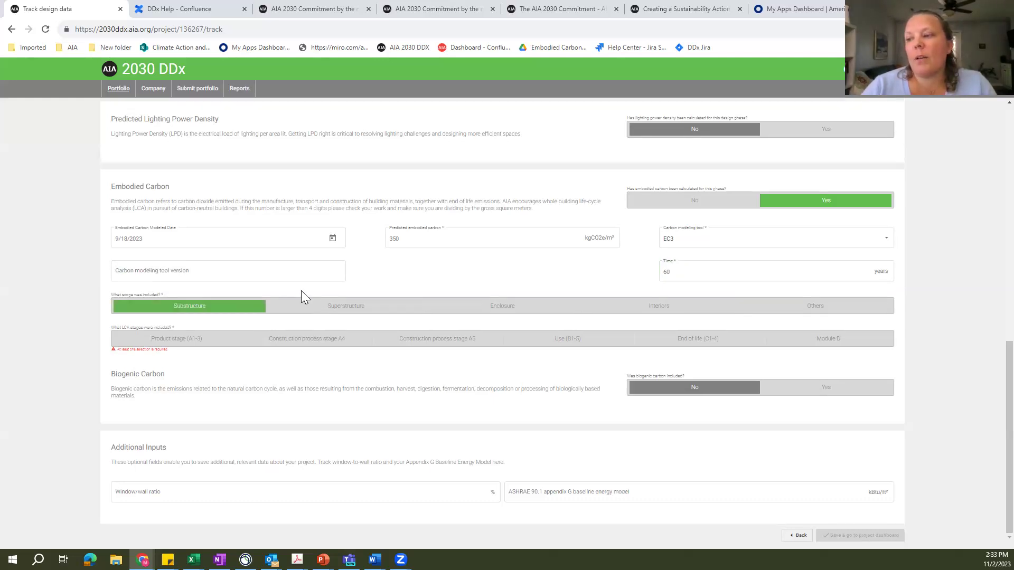
click(317, 311)
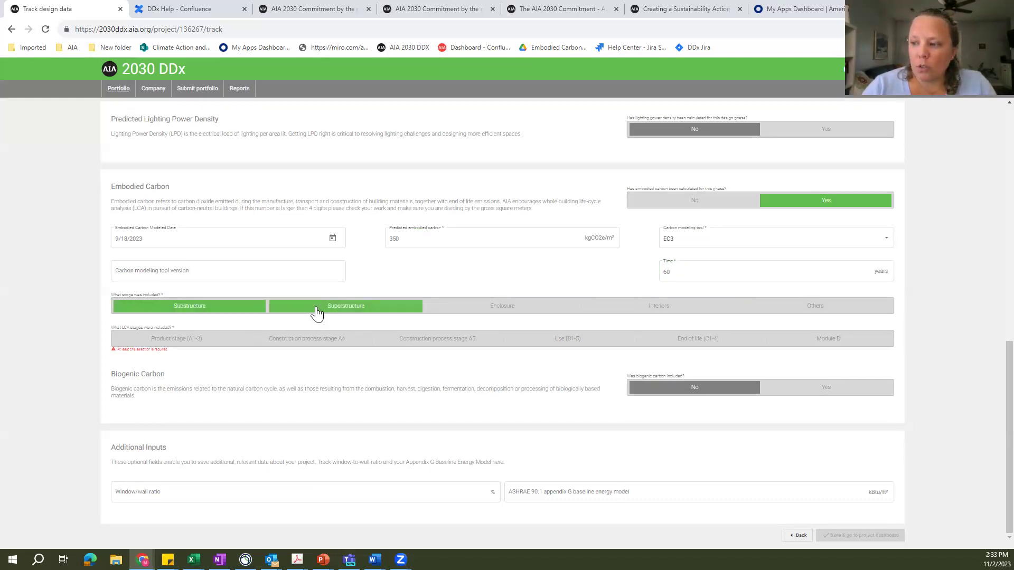
click(222, 345)
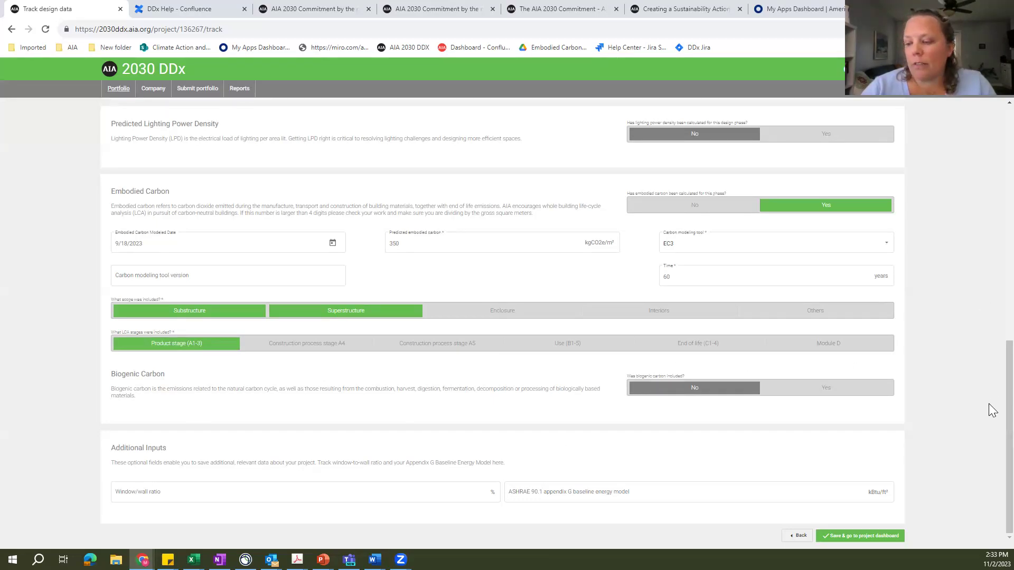
click(275, 493)
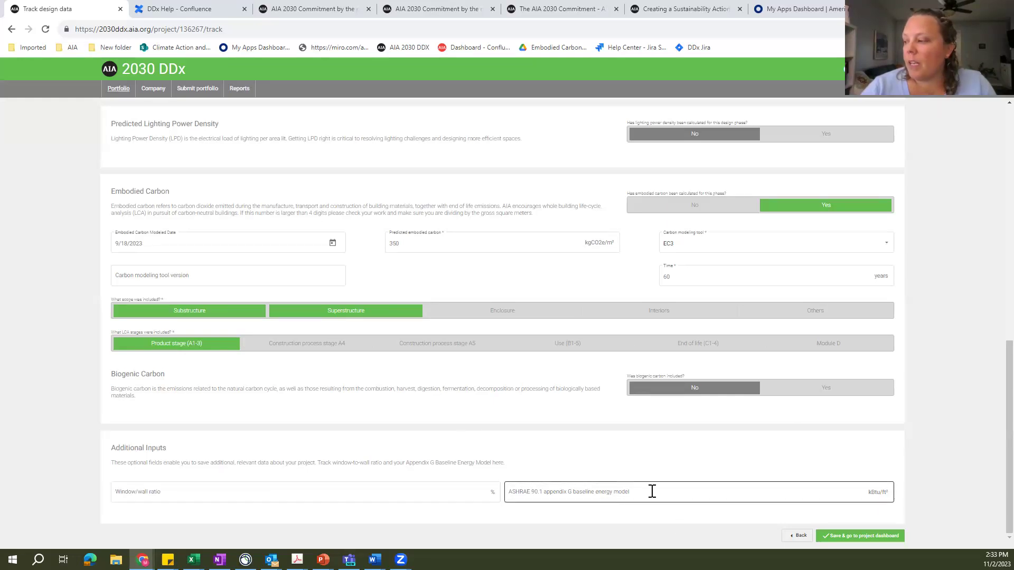
click(870, 544)
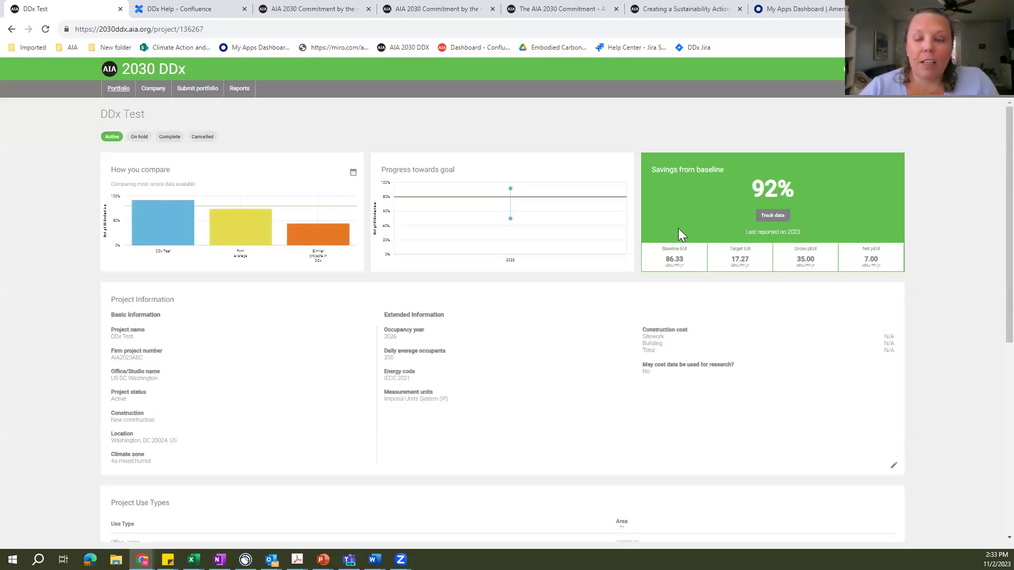
Examine the savings from baseline and the project information on the DDx Test project dashboard.
drag(795, 189, 755, 190)
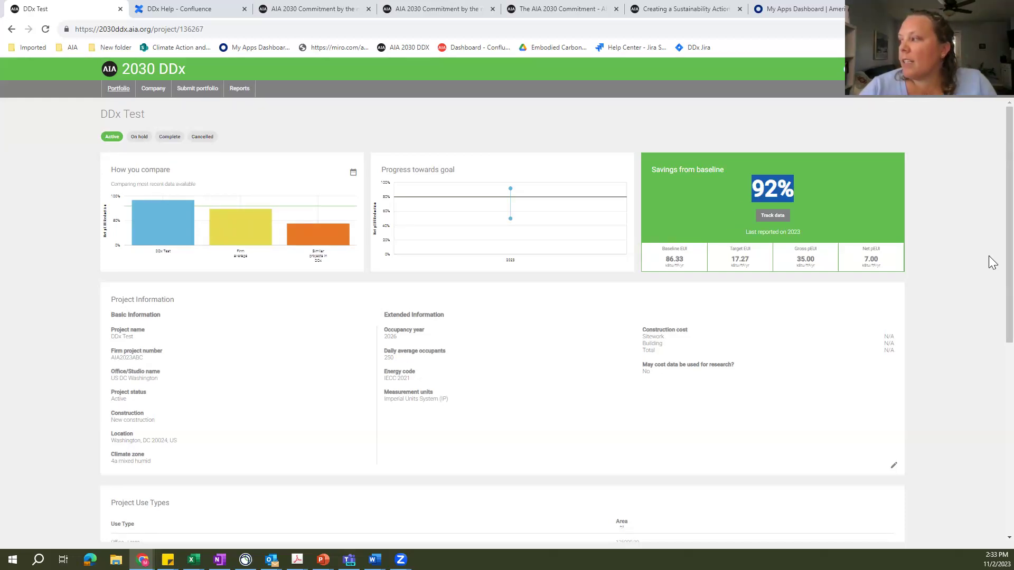
scroll(992, 304, down, 1)
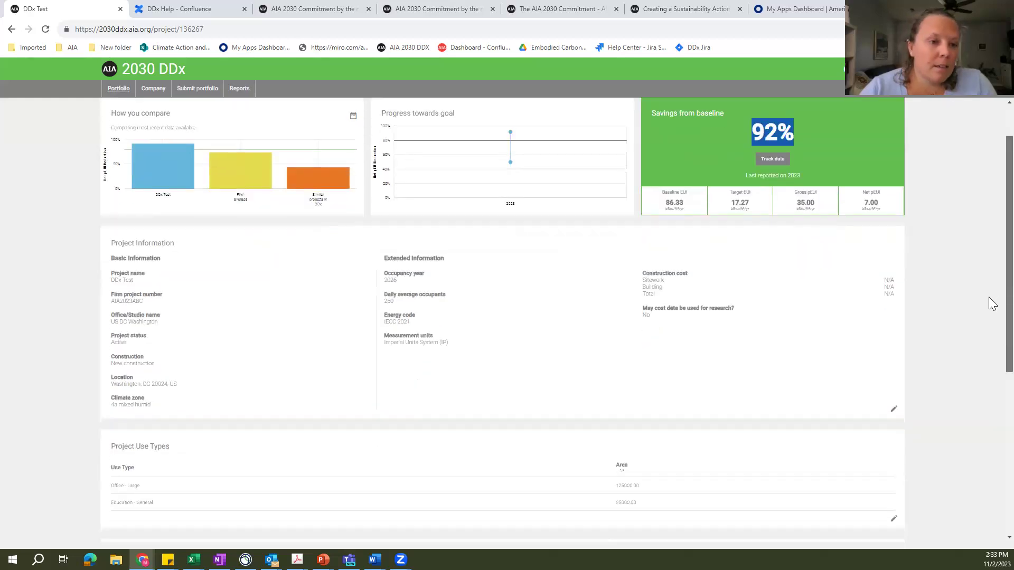
scroll(991, 280, up, 1)
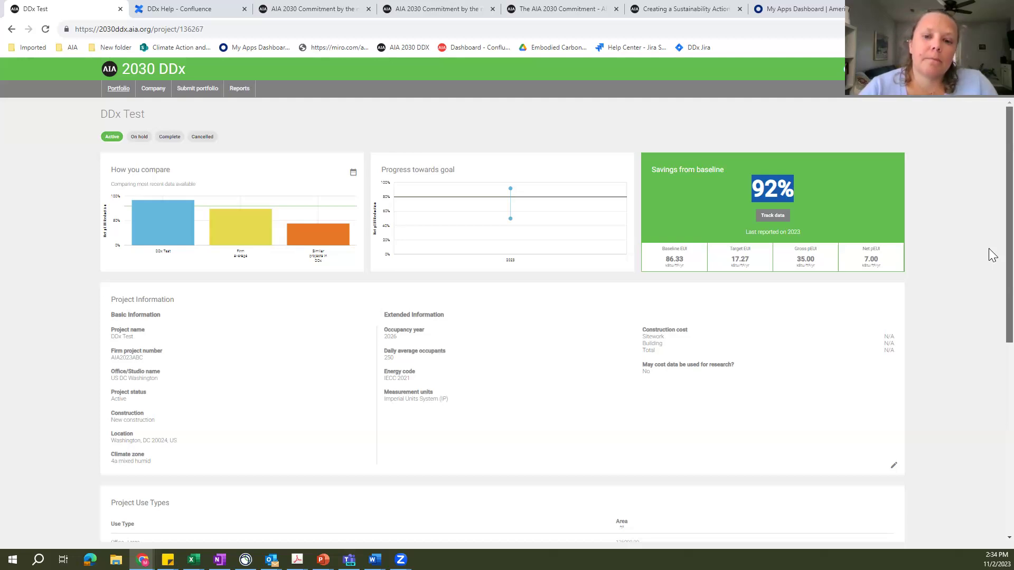
Start a portfolio submission for reporting year 2023 and continue to the project selection.
click(955, 292)
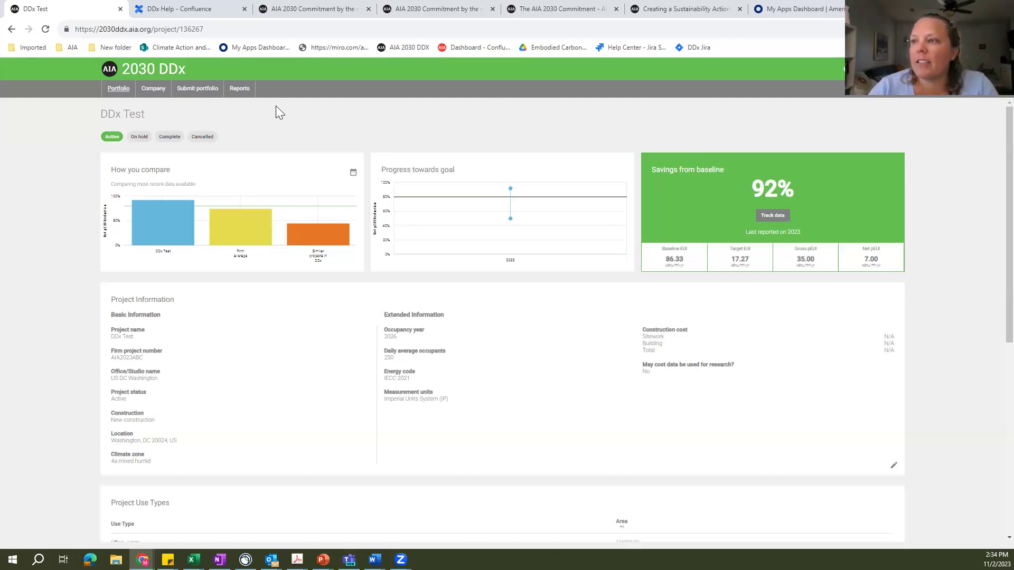
click(198, 90)
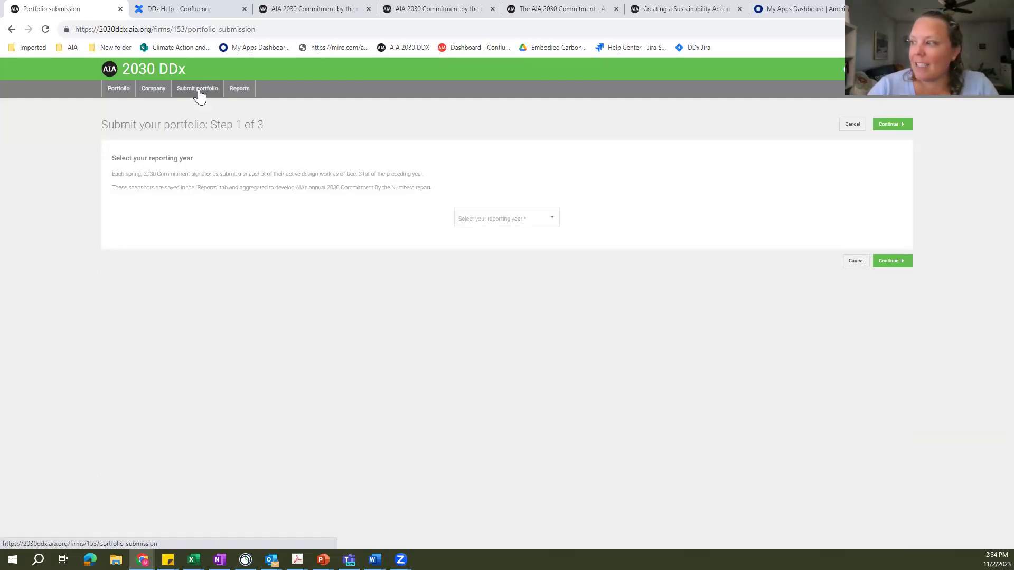
click(504, 223)
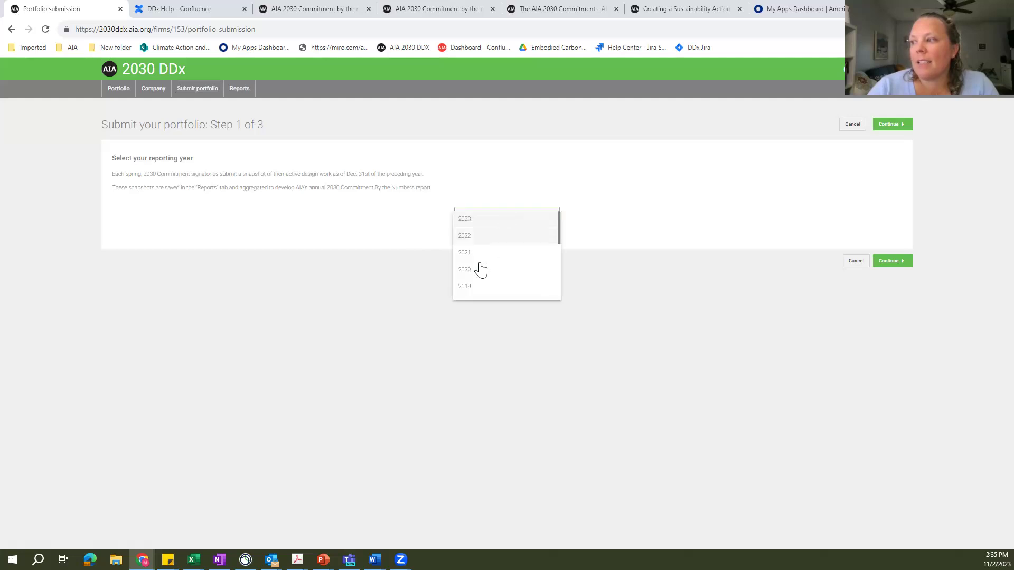
click(491, 224)
click(883, 263)
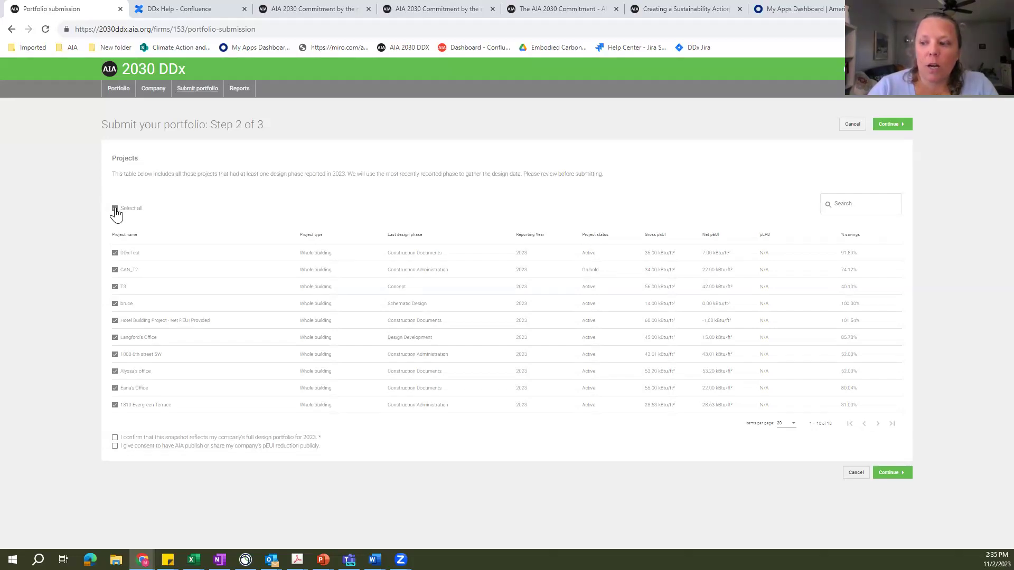
Include every listed project except DDx Test and the two office projects directly above 1810 Evergreen Terrace.
click(114, 208)
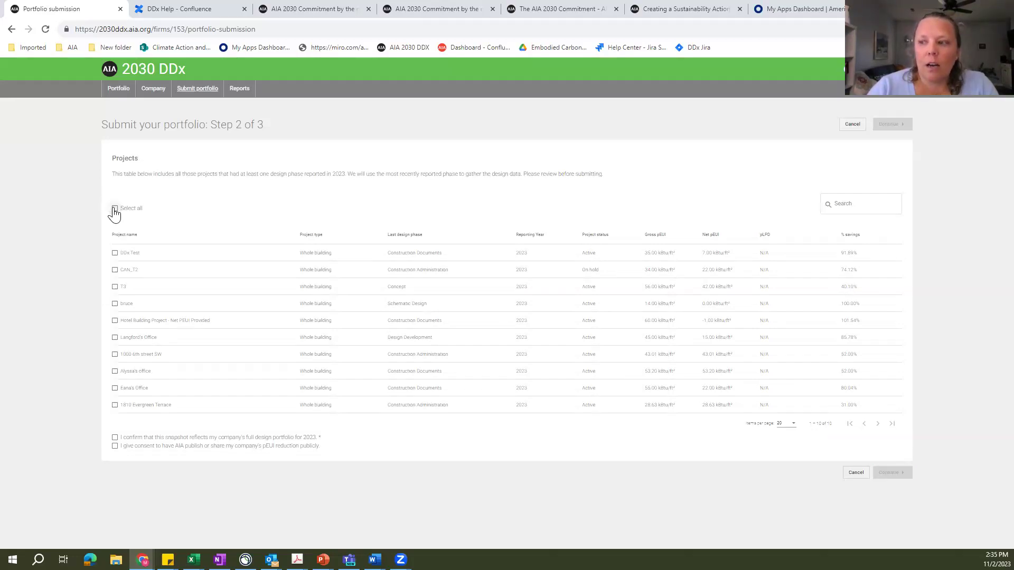
click(114, 209)
click(115, 253)
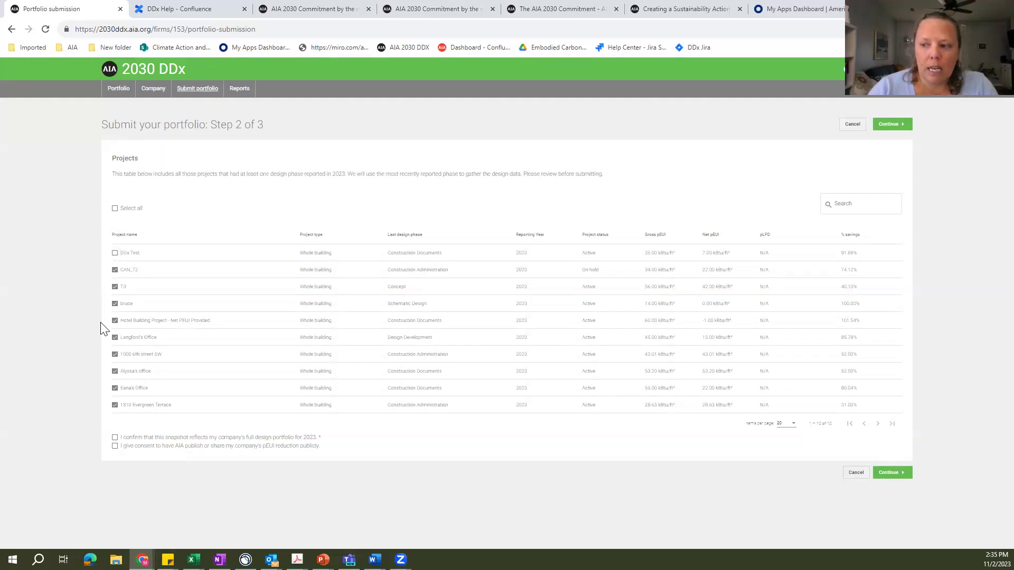
click(115, 371)
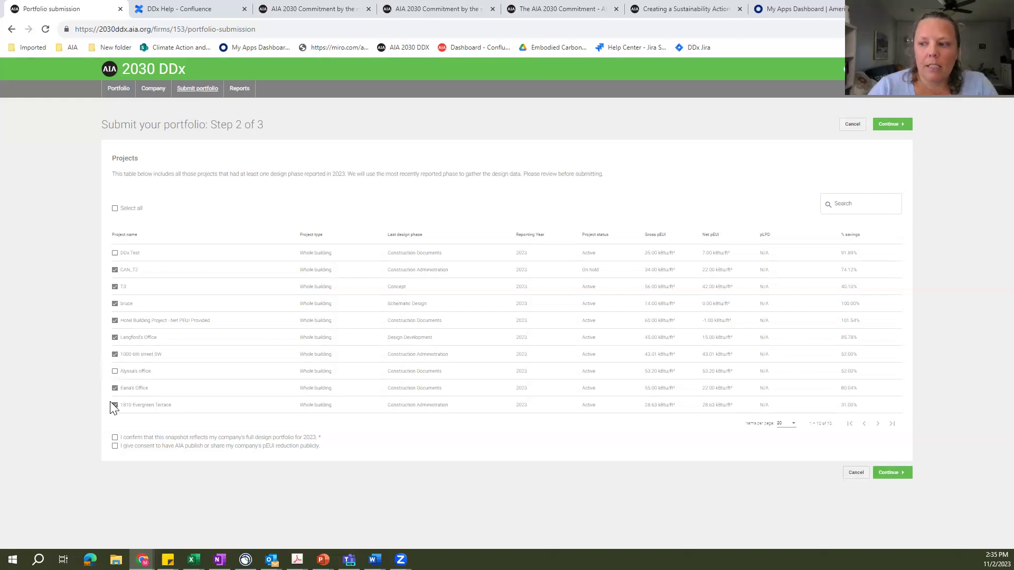
click(115, 388)
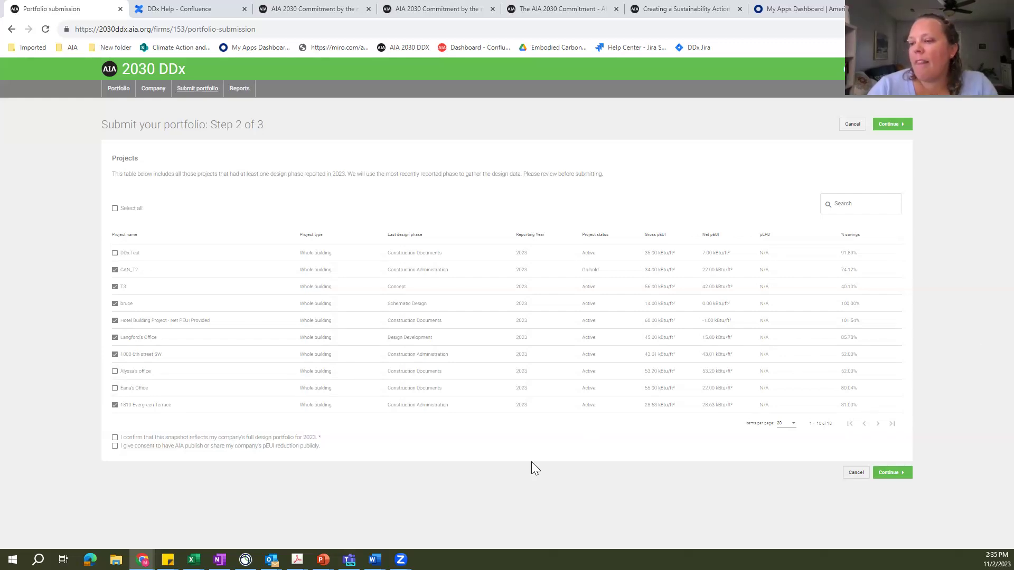
Confirm that the snapshot reflects the company's full design portfolio for 2023, submit it without publishing consent, and leave the submission page.
click(114, 438)
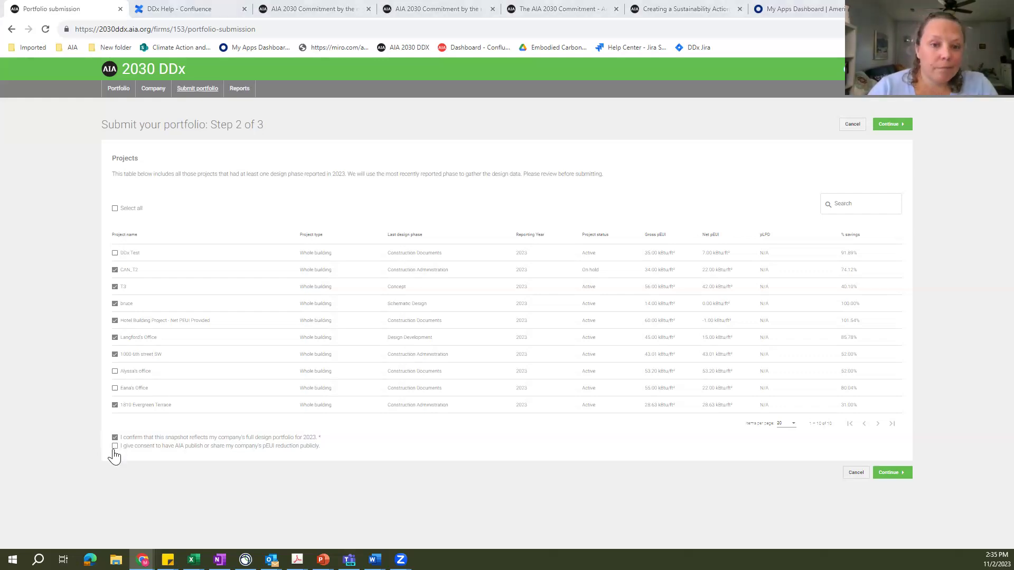
click(906, 475)
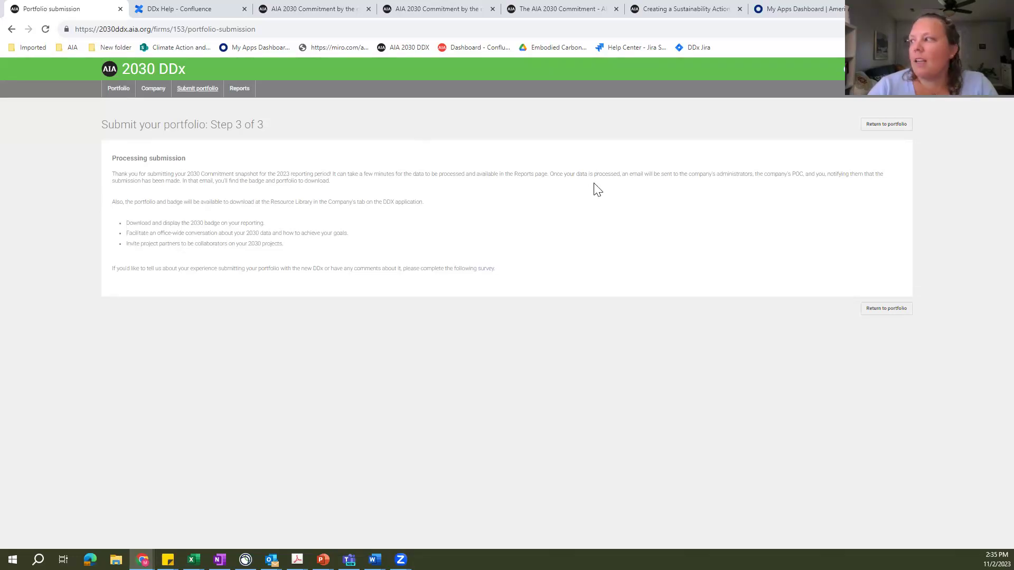
click(883, 124)
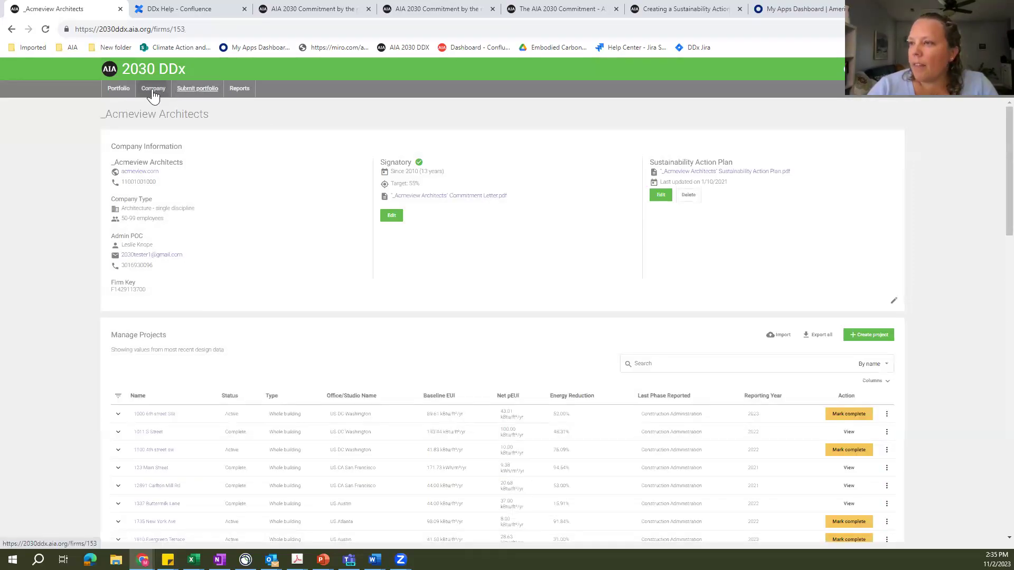
Examine the company page from Company Information through employees down to the submitted portfolio files in Company Resources.
click(153, 90)
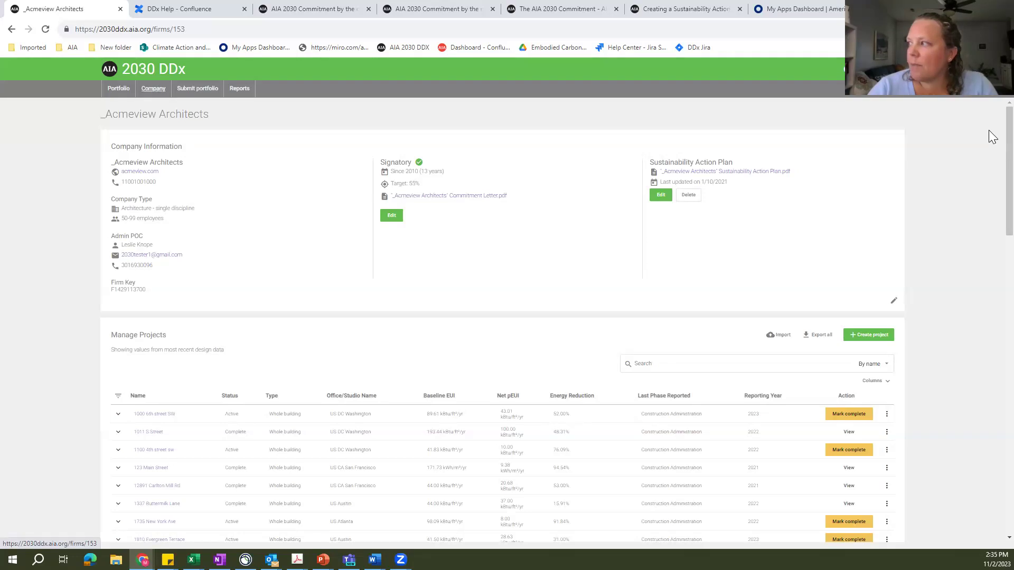
scroll(991, 159, down, 15)
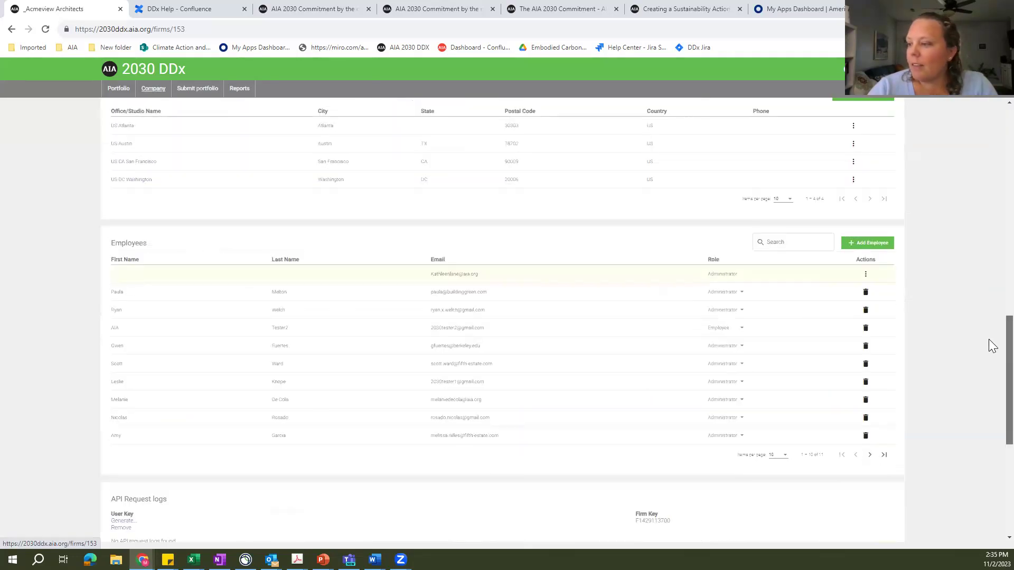
scroll(988, 363, down, 5)
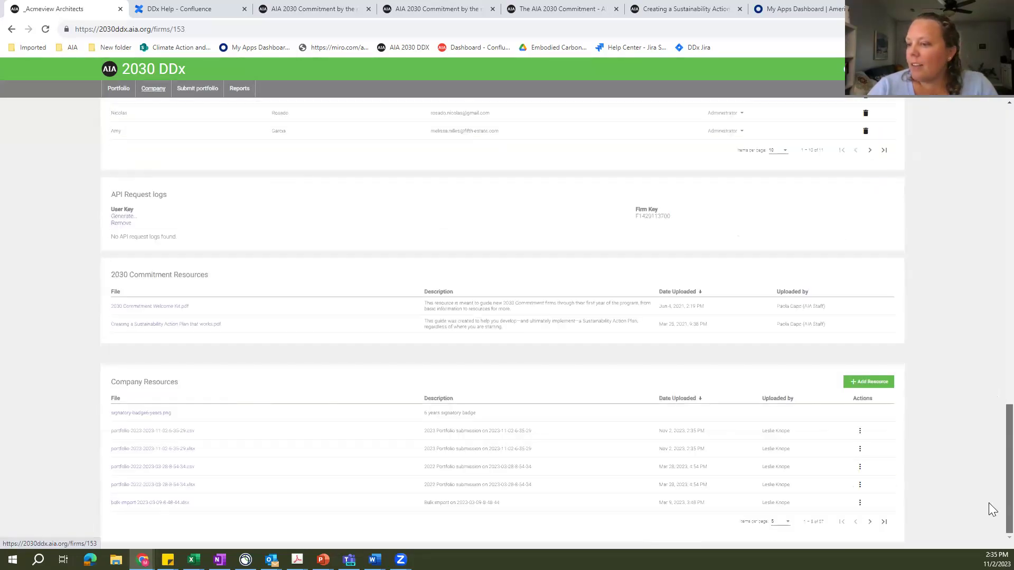
scroll(989, 503, up, 18)
scroll(941, 132, up, 2)
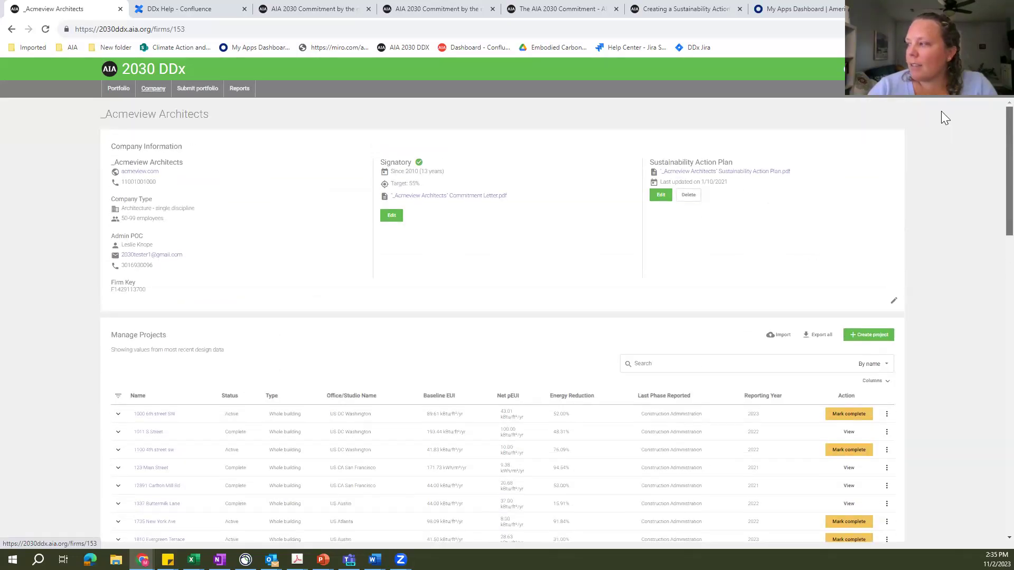
Open the Bulk Import Projects page from the company's project list, and switch to the DDx Help site in Confluence.
click(774, 332)
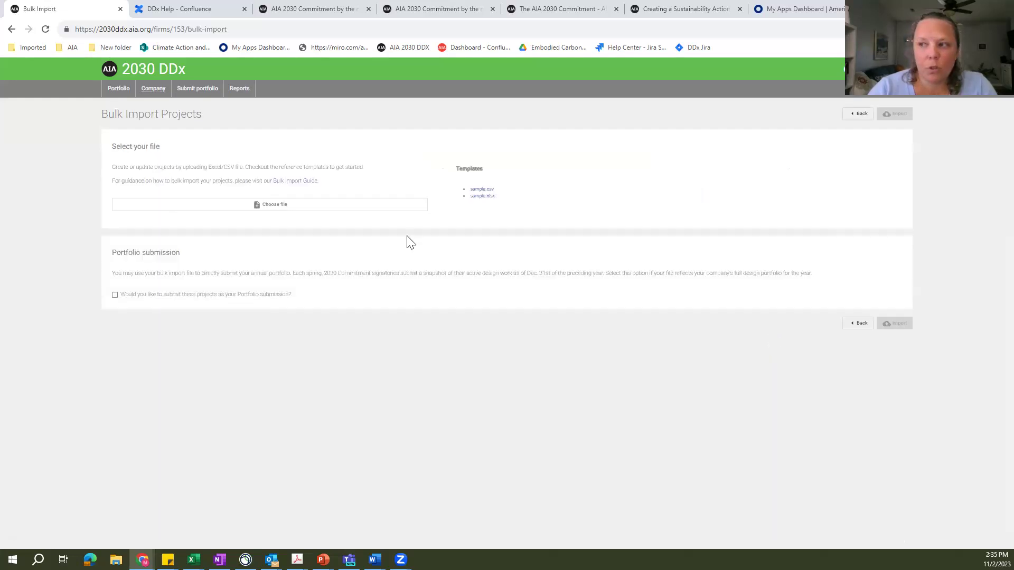
click(203, 3)
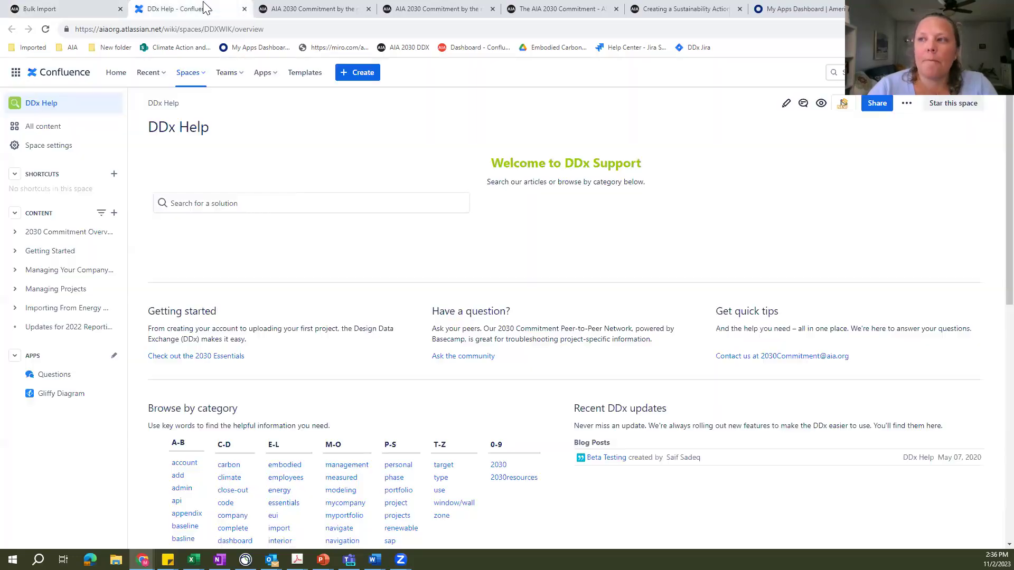
click(61, 10)
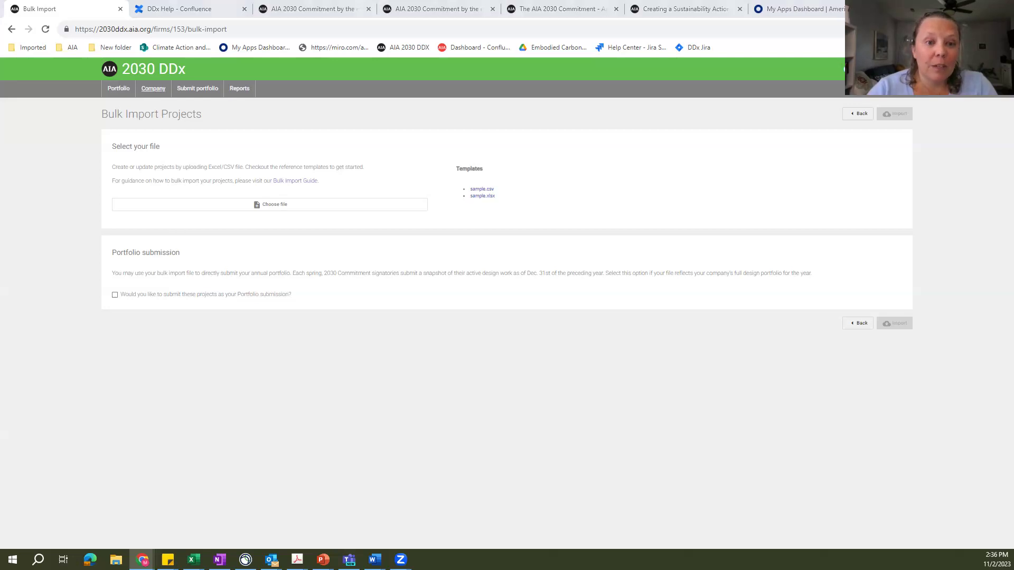
click(185, 6)
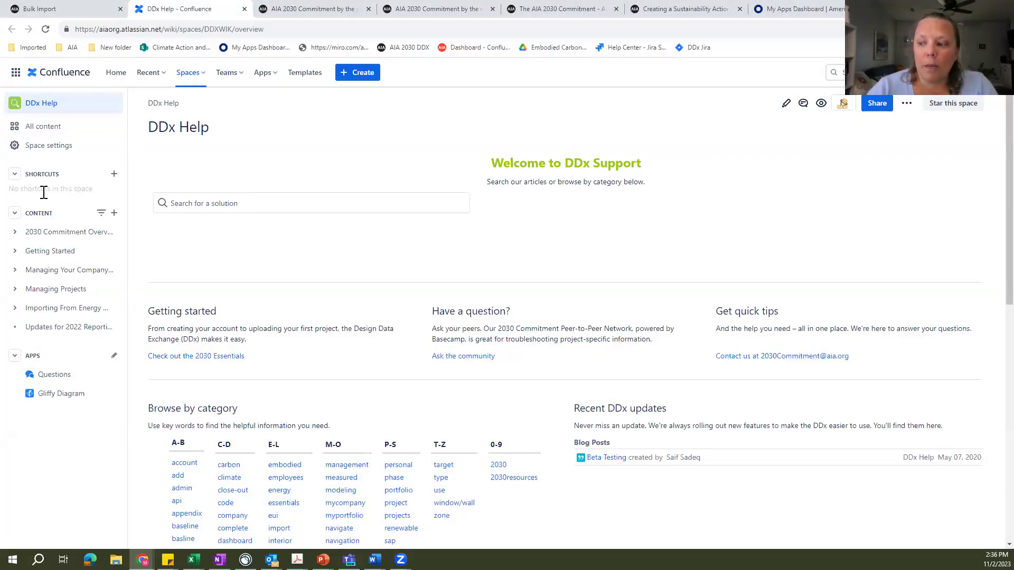
Look through the DDx Help topics under 2030 Commitment Overview, Getting Started, Managing Your Company and Managing Projects.
mouse_move(34, 231)
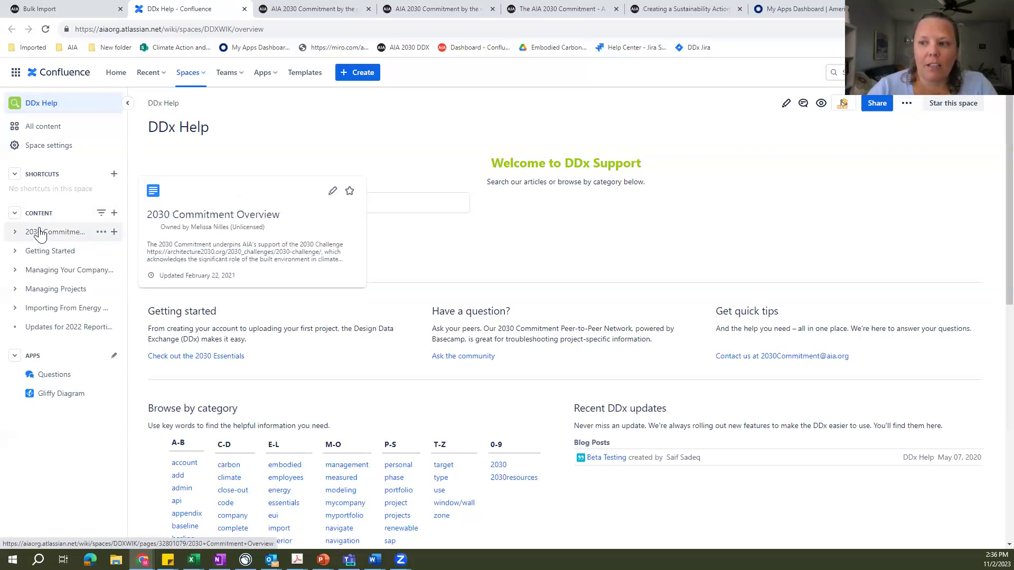
click(15, 234)
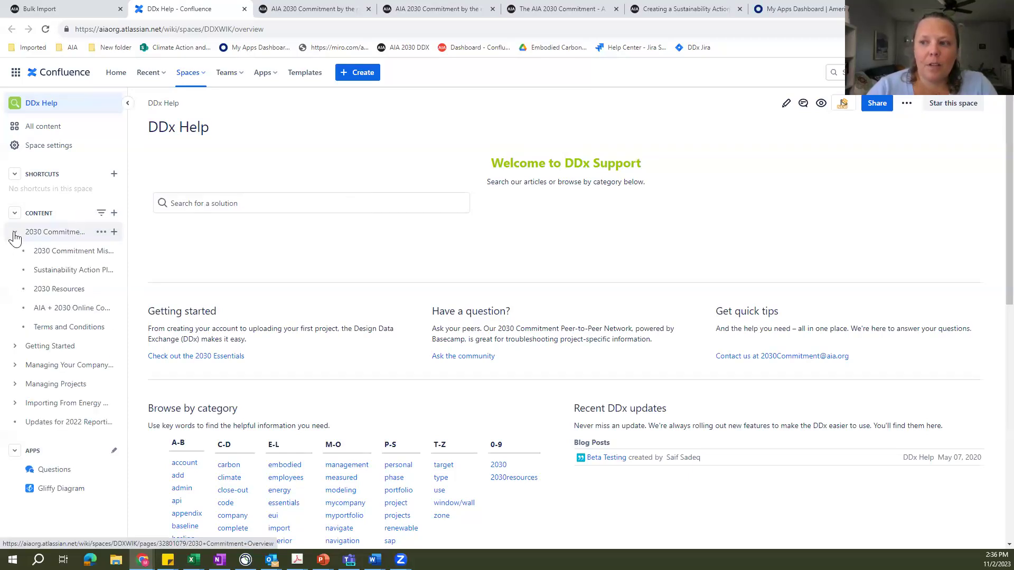
click(15, 233)
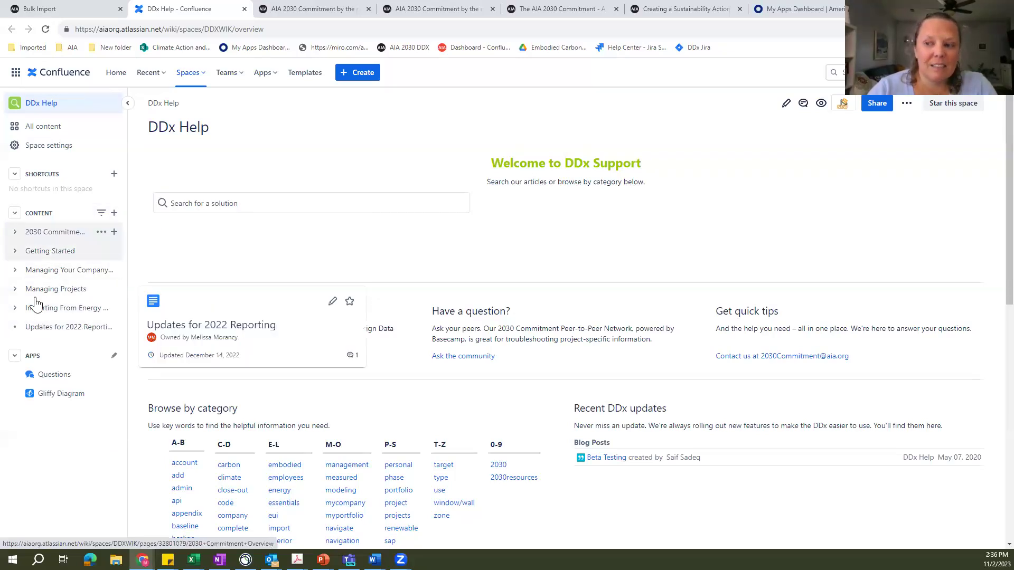
click(15, 252)
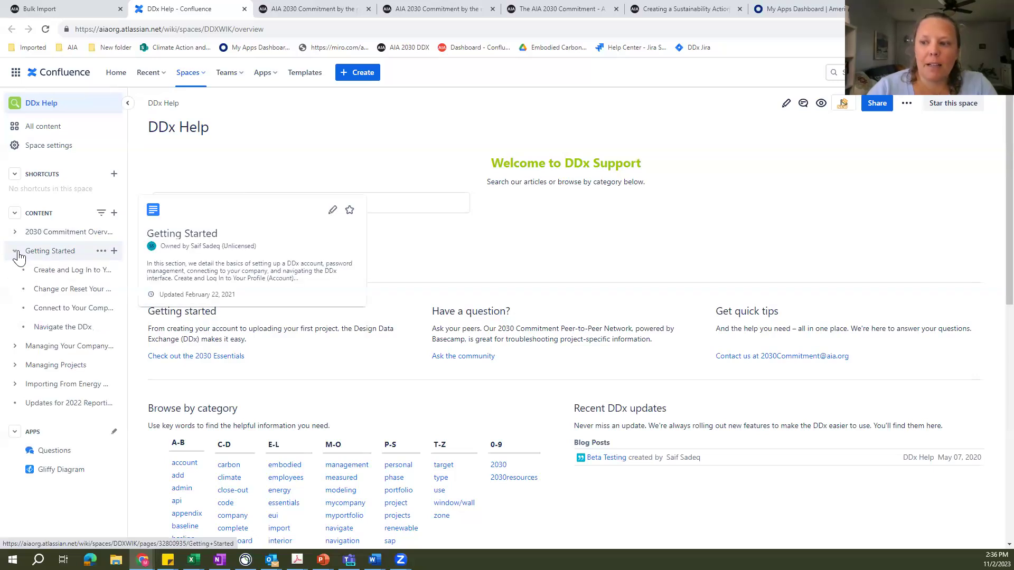
click(15, 347)
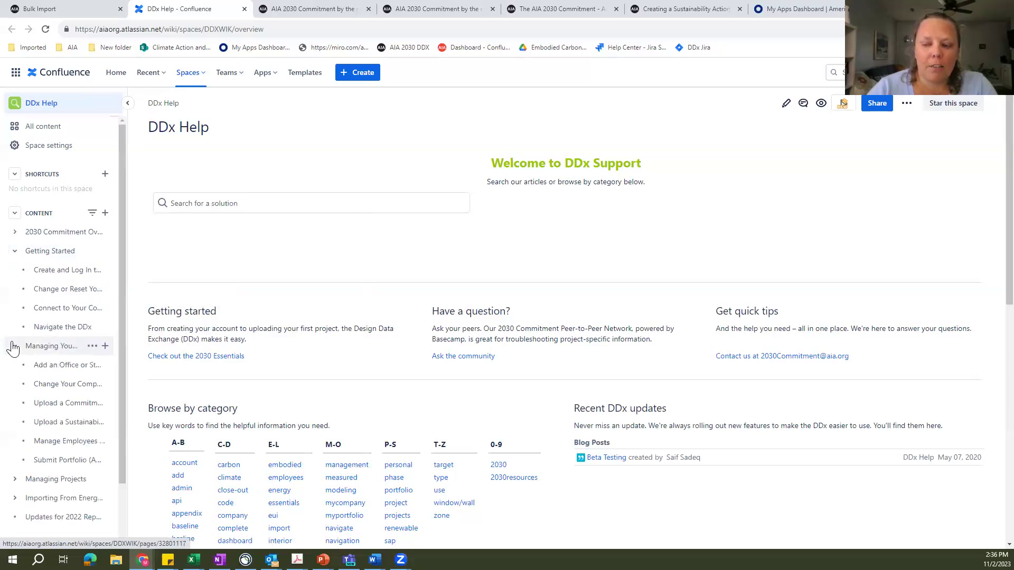
click(14, 480)
click(13, 480)
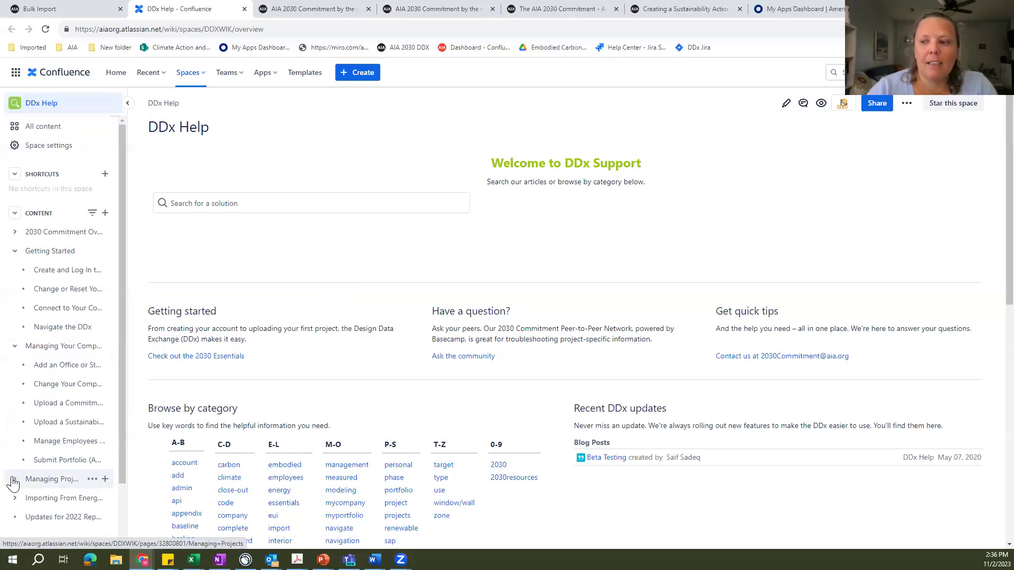
click(15, 347)
click(15, 252)
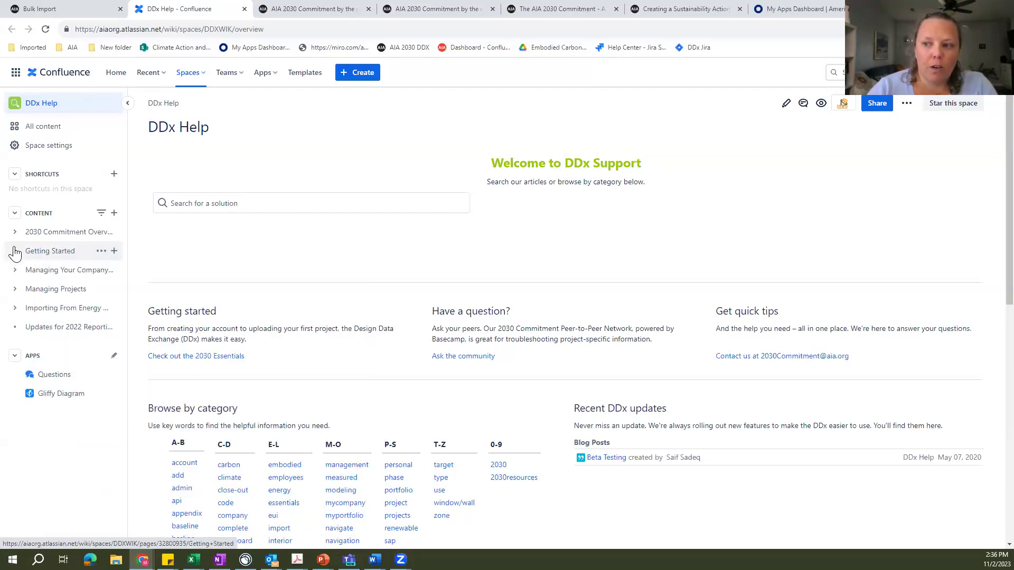
Search DDx Help for "bulk impo" and open the article Add Projects Through Bulk Import.
click(393, 207)
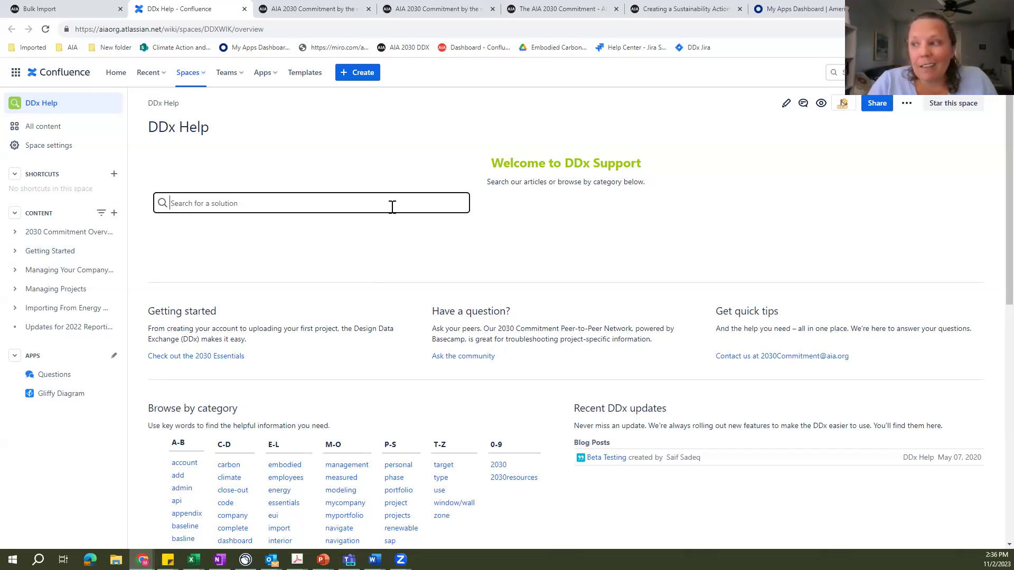
text(bulk)
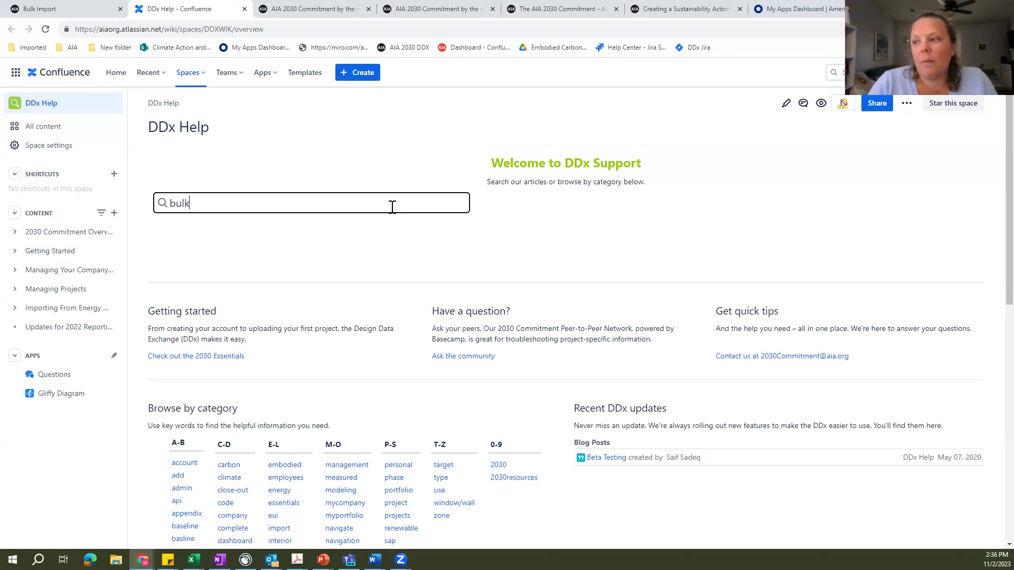
text( impo)
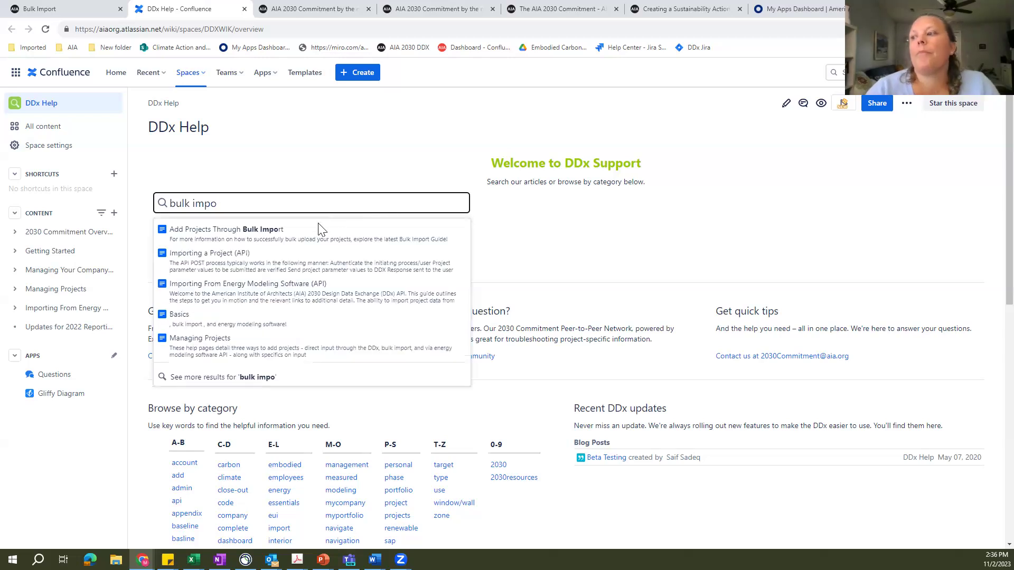
click(301, 241)
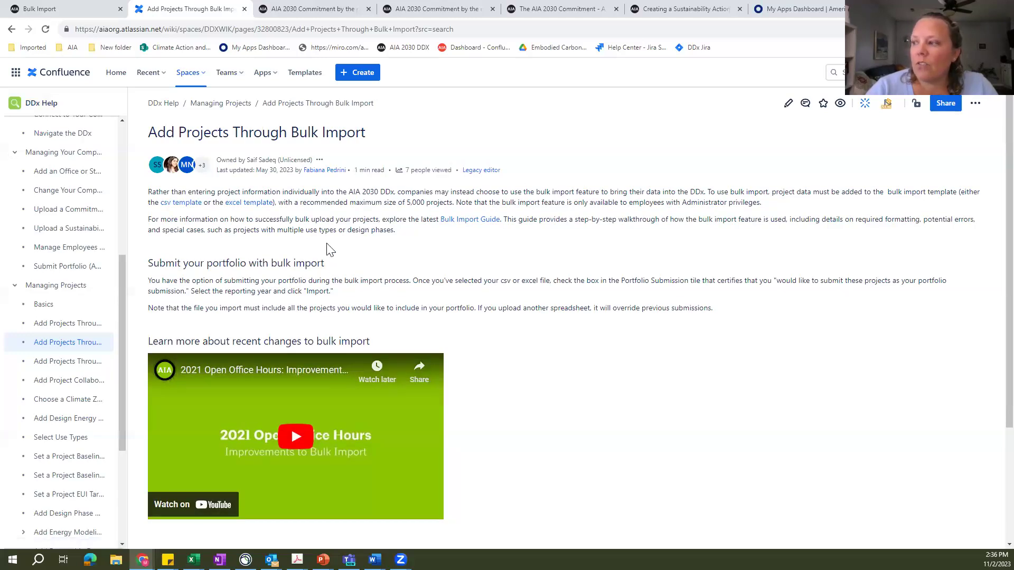
Open the Bulk Import Guide linked in the article and bring up its PDF in Adobe Acrobat Pro.
right_click(474, 220)
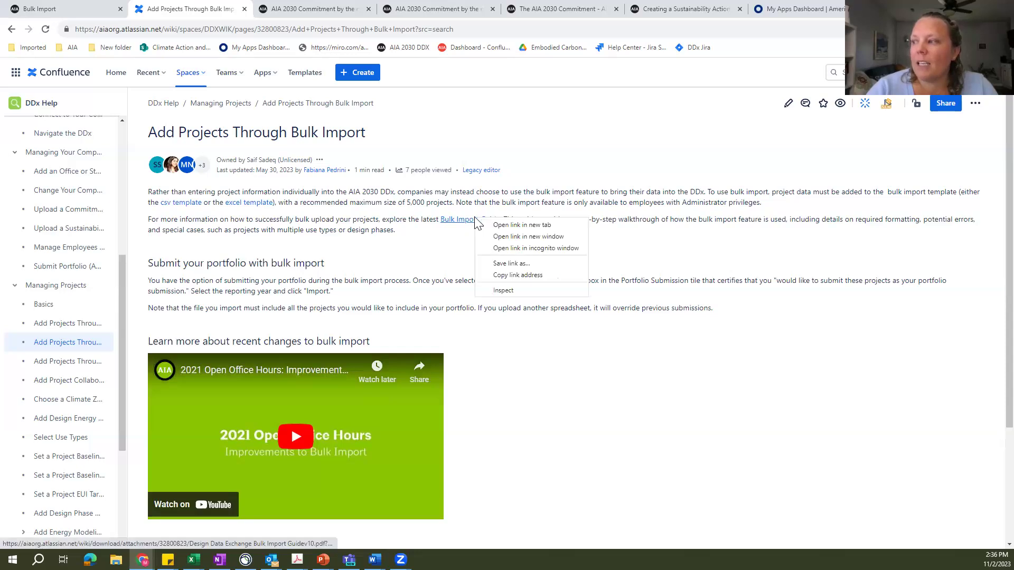
click(500, 227)
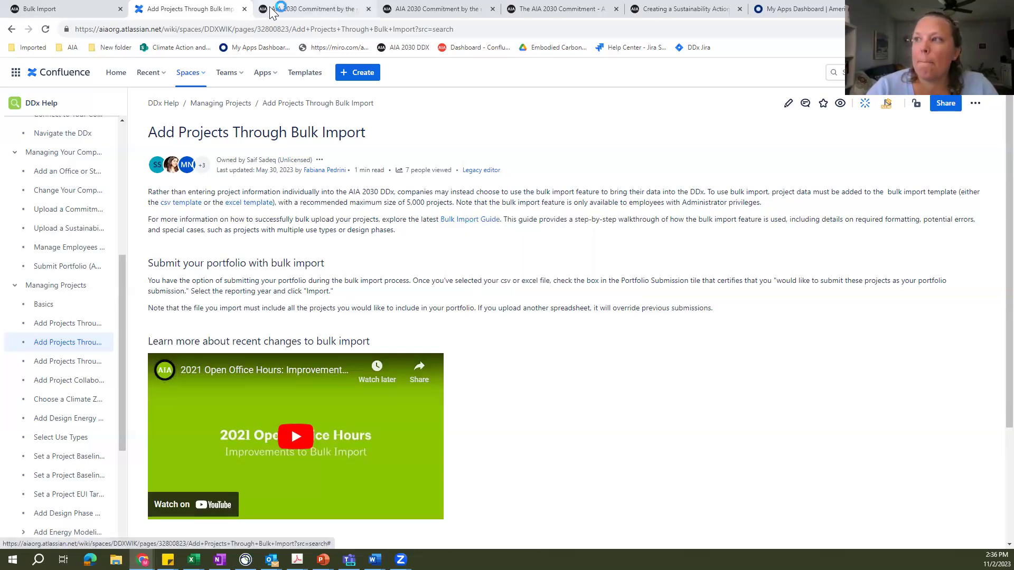
click(324, 12)
click(188, 9)
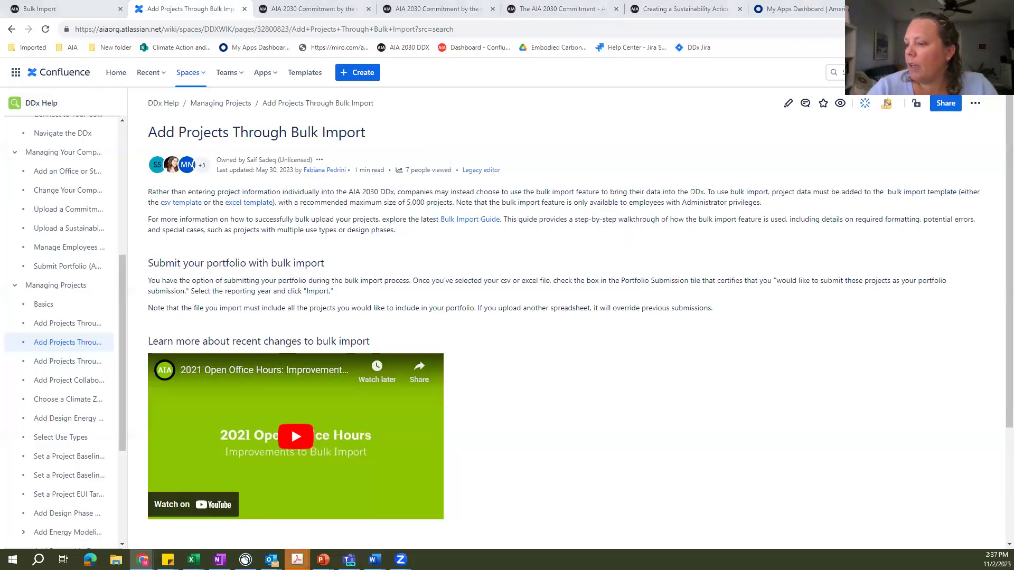
mouse_move(297, 560)
click(433, 531)
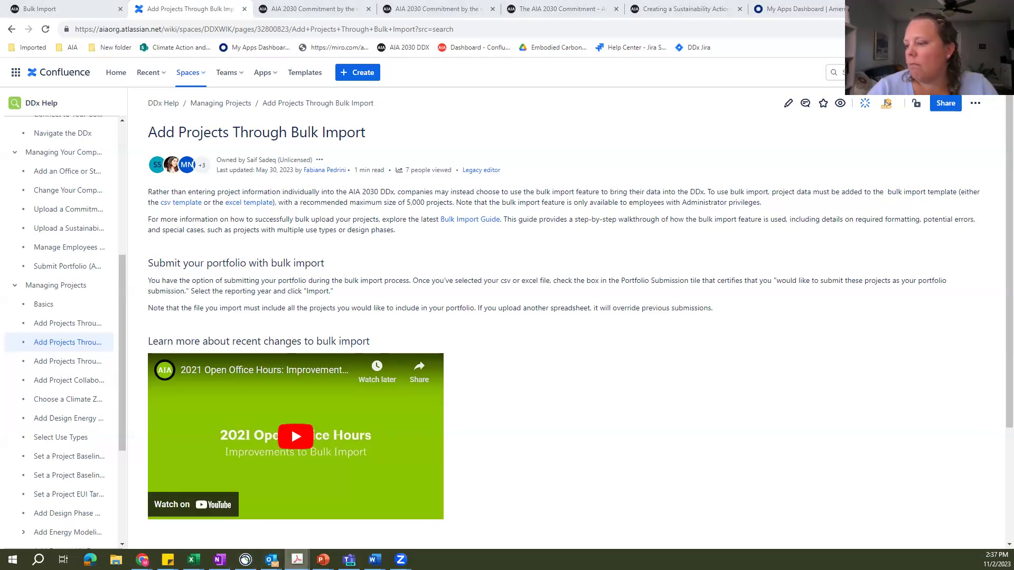
mouse_move(297, 559)
click(418, 531)
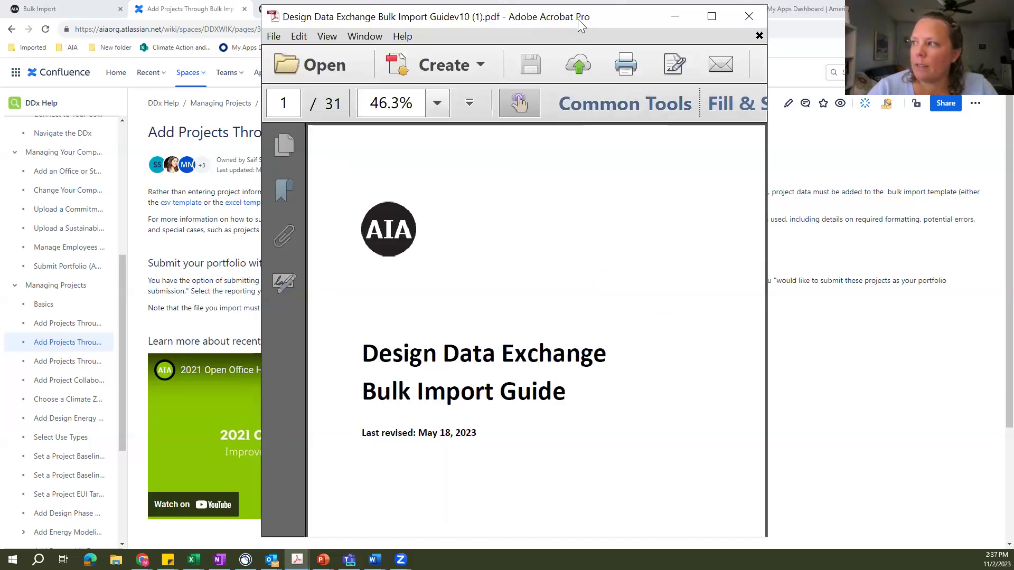
Maximize the Bulk Import Guide, zoom out until a whole page fits, and go to its Table of Contents.
double_click(578, 19)
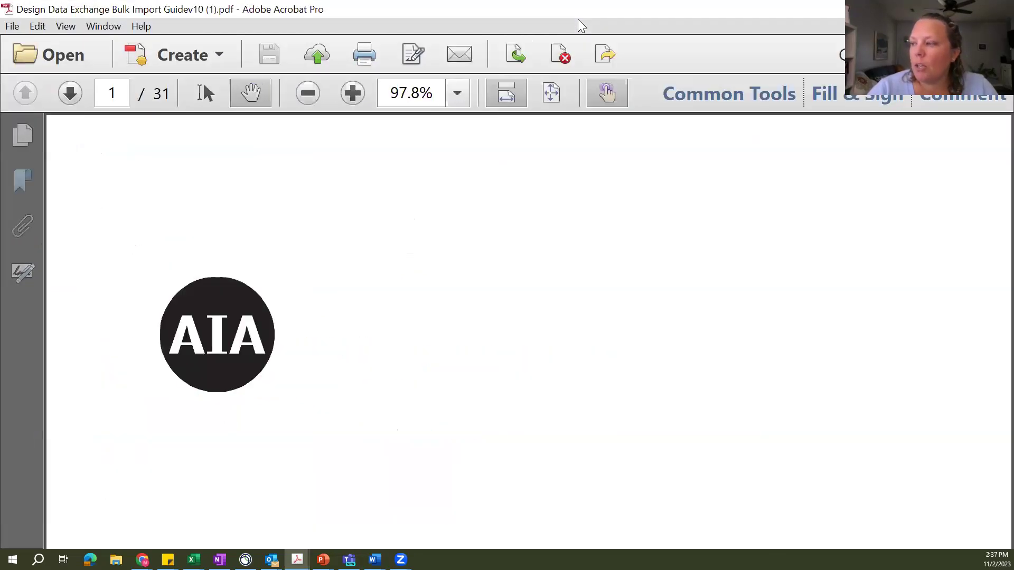
click(309, 95)
click(307, 94)
click(308, 93)
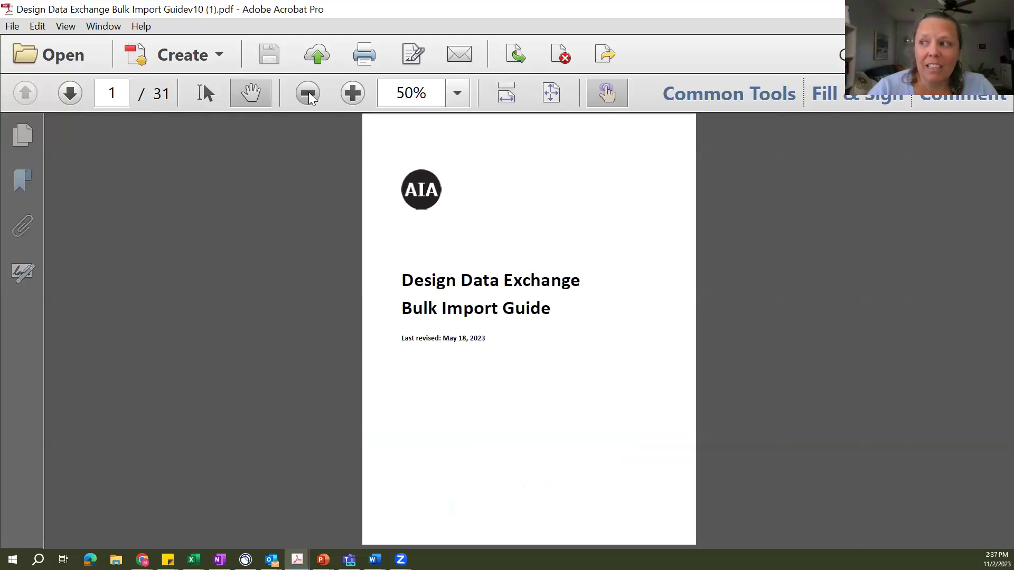
scroll(586, 378, down, 3)
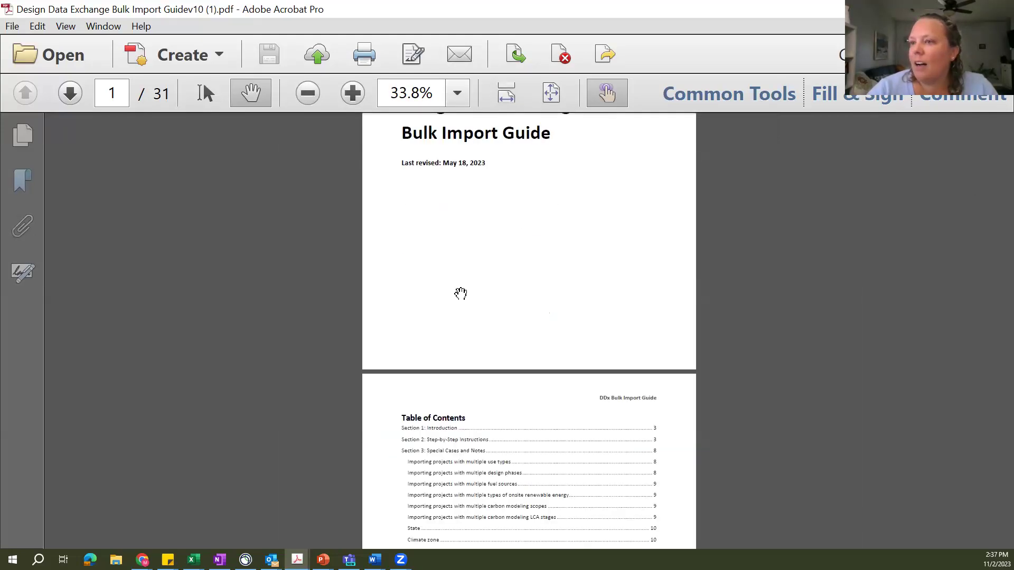
click(71, 98)
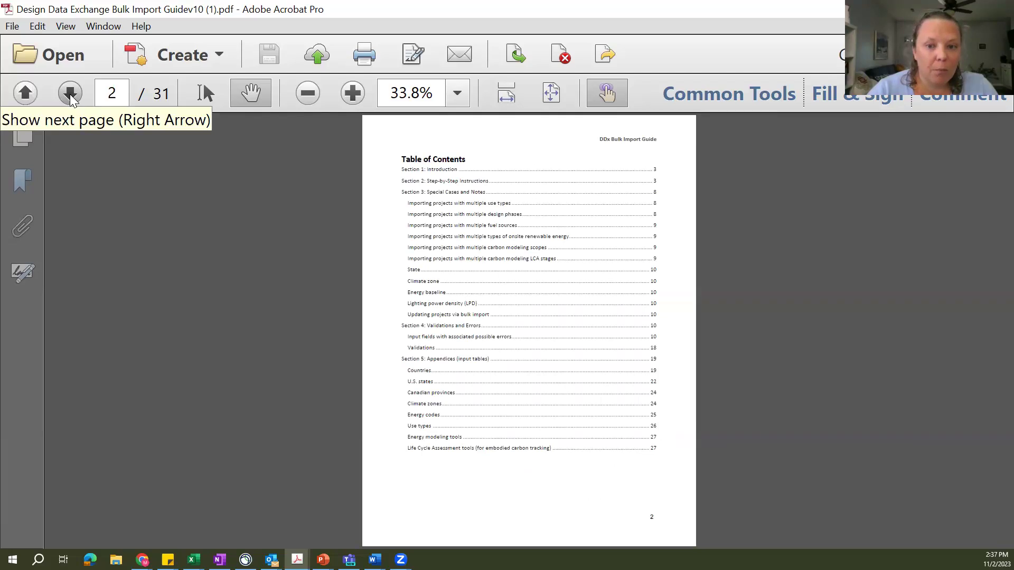
Page through the guide's Introduction and Step-by-Step Instructions, up to Special Cases and Notes on page 8.
click(71, 99)
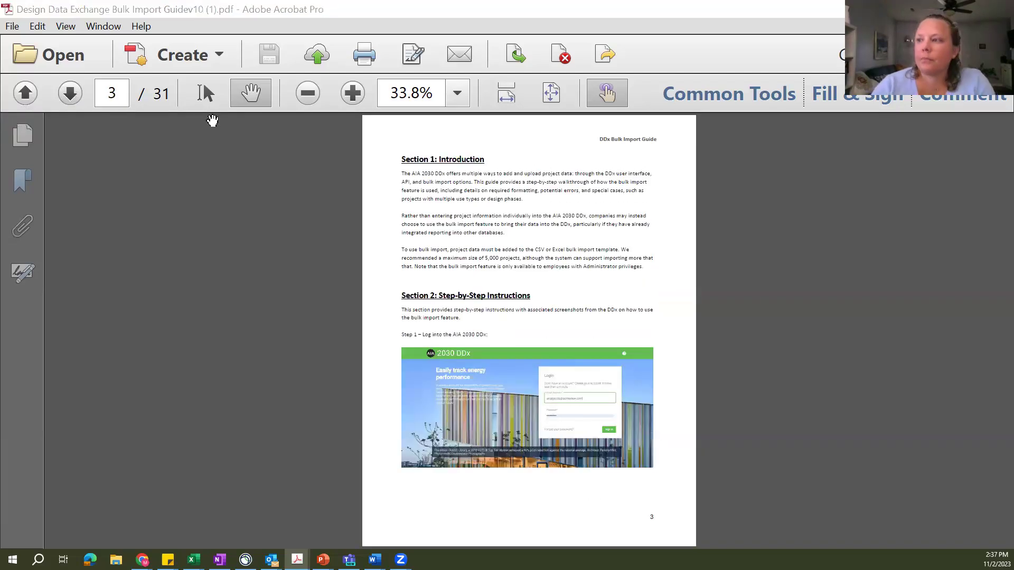
click(71, 96)
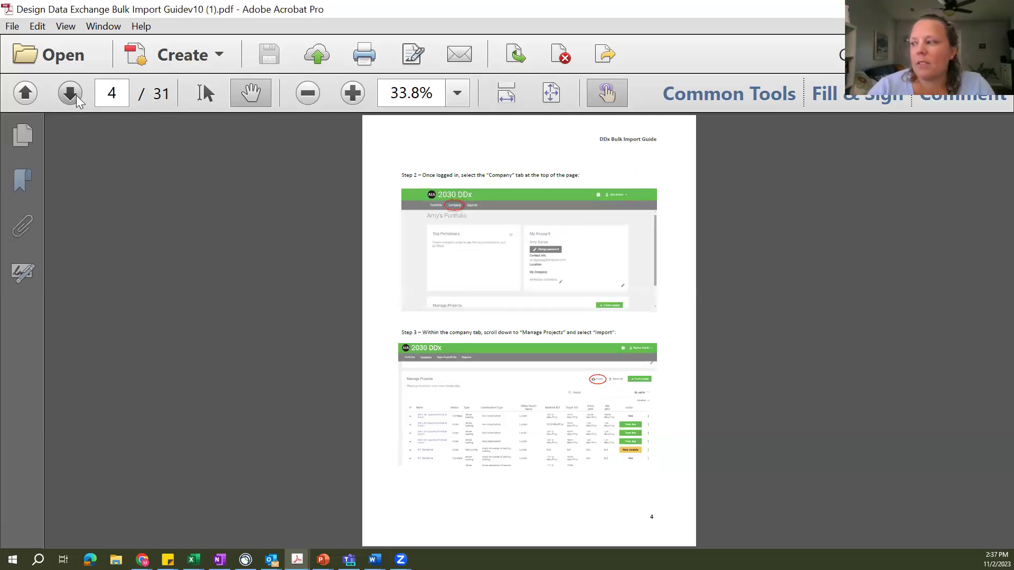
click(72, 95)
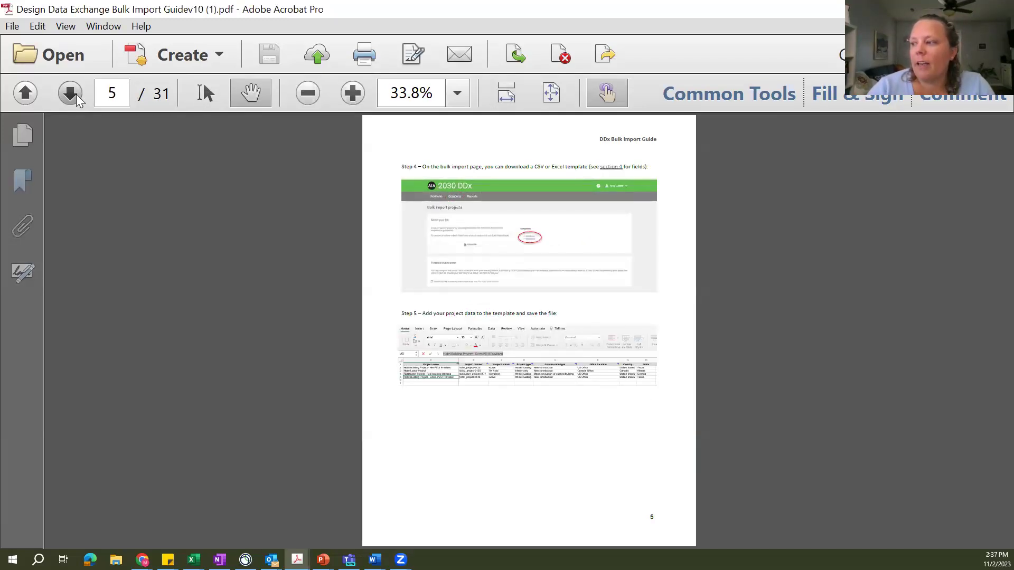
click(71, 94)
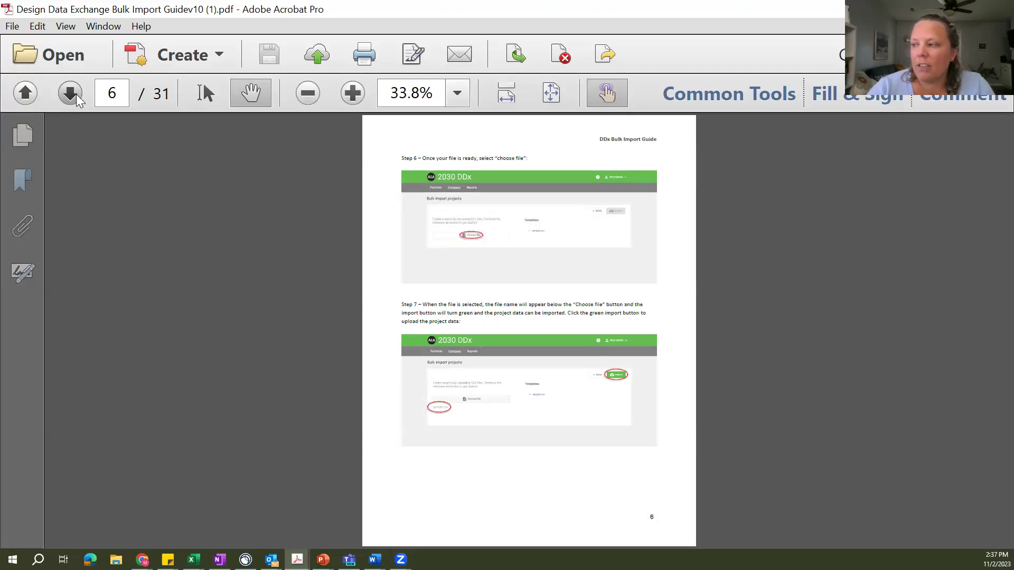
click(71, 95)
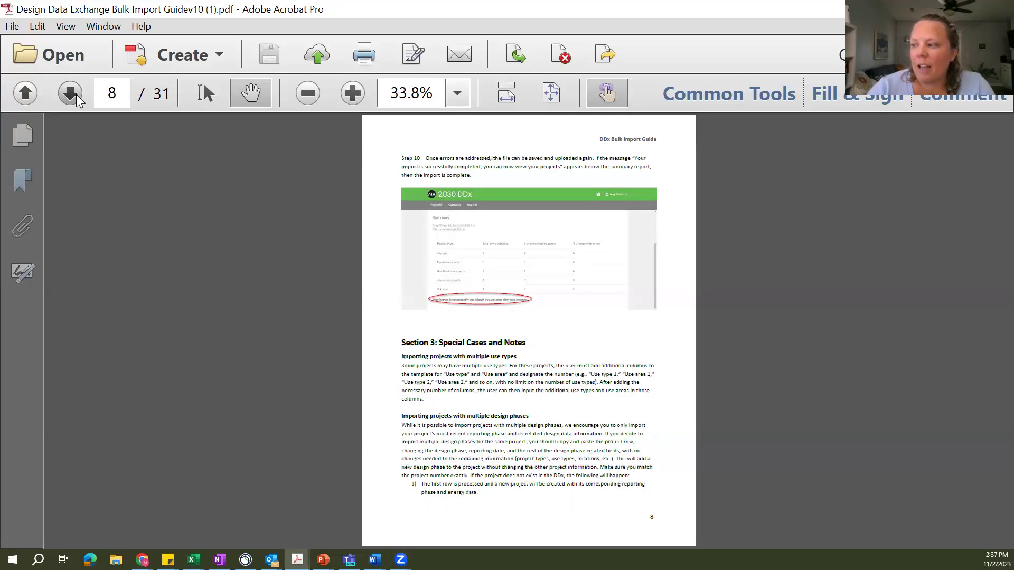
Examine the guide's input field tables with required fields, allowed values and error messages, up to page 20.
double_click(76, 97)
click(76, 96)
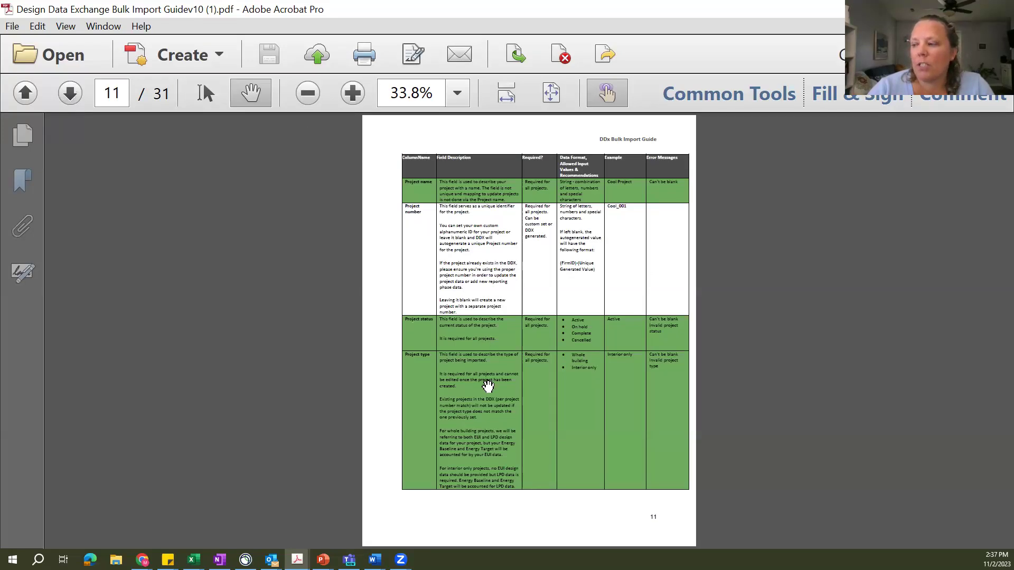
click(71, 99)
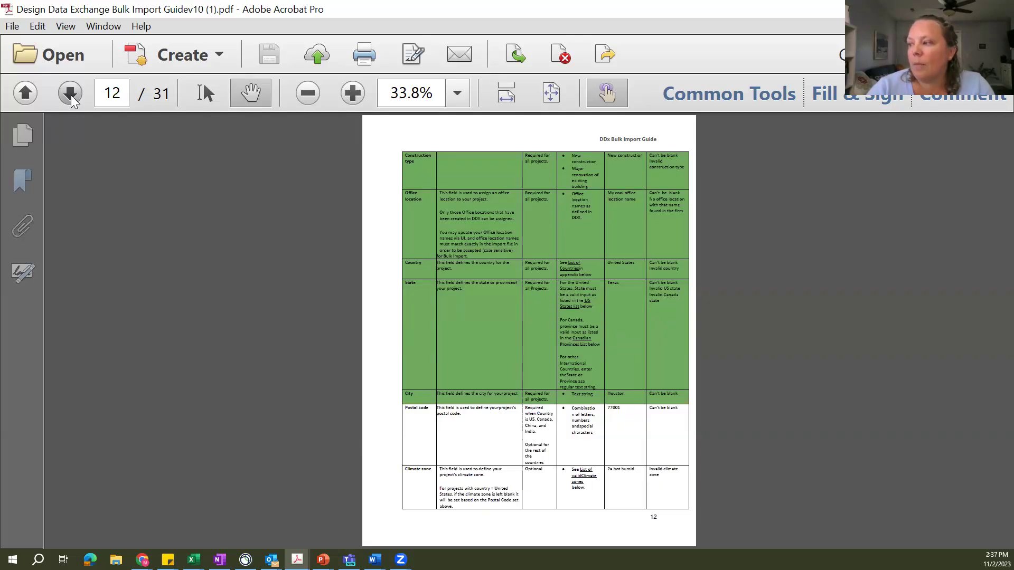
click(71, 99)
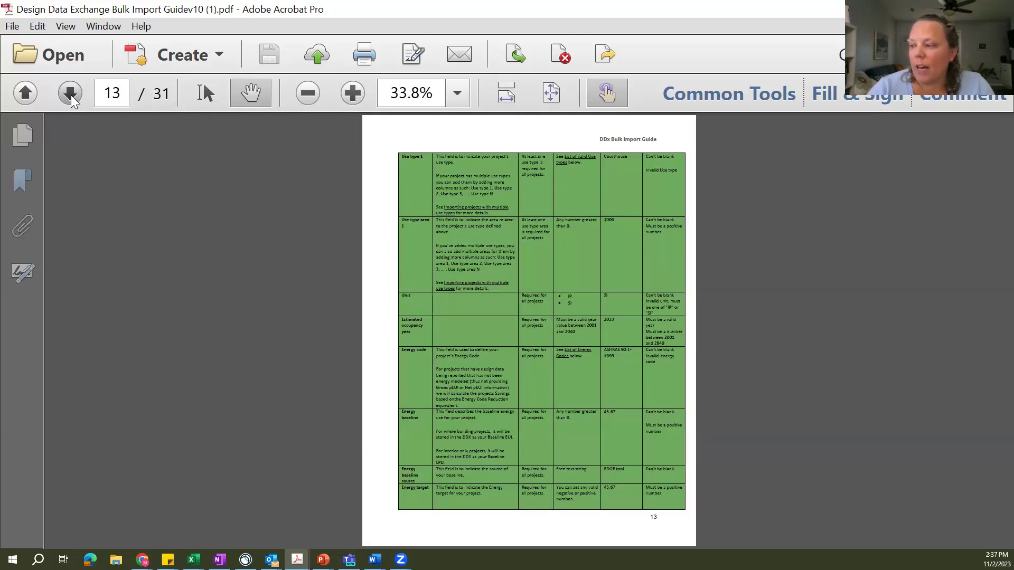
click(72, 98)
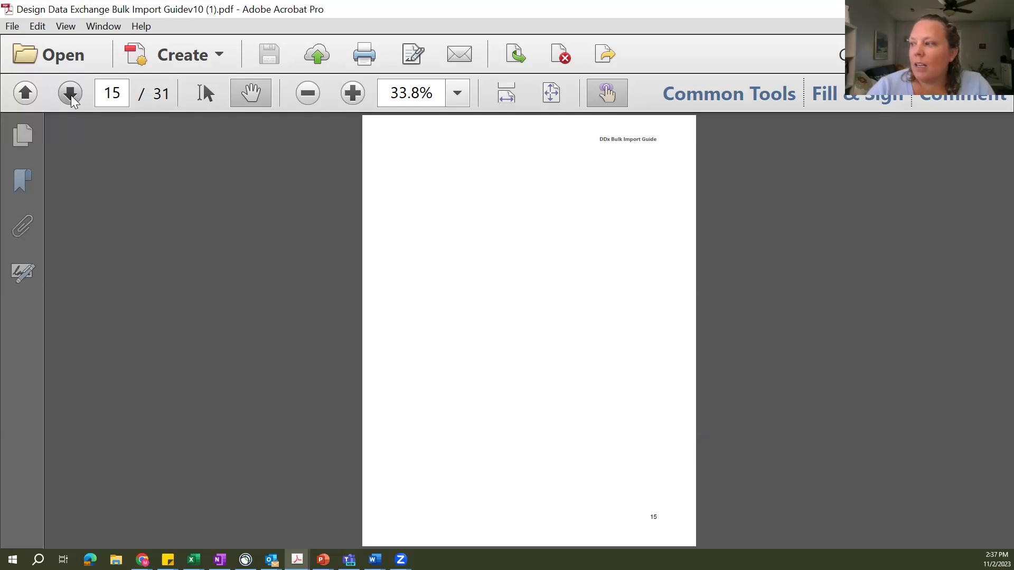
click(71, 99)
click(71, 99)
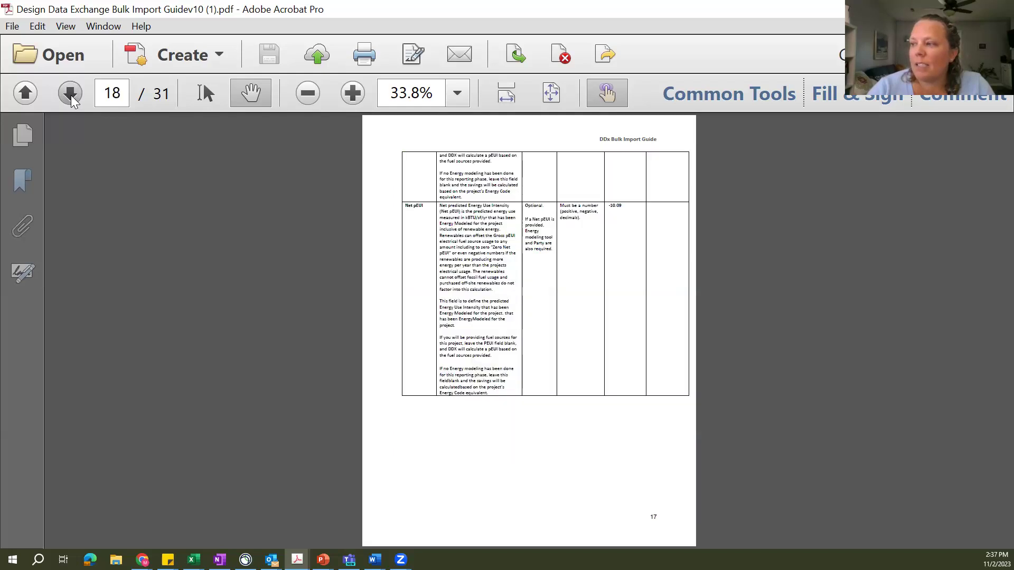
click(72, 99)
click(71, 99)
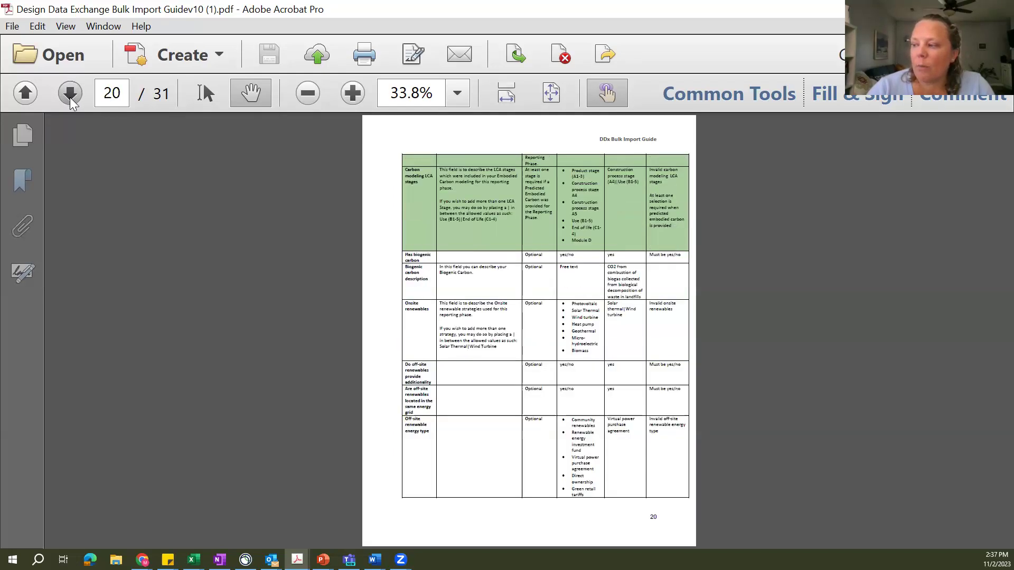
Page through the guide's Section 5 appendices covering countries and U.S. states, up to page 26.
click(72, 99)
click(72, 98)
click(71, 99)
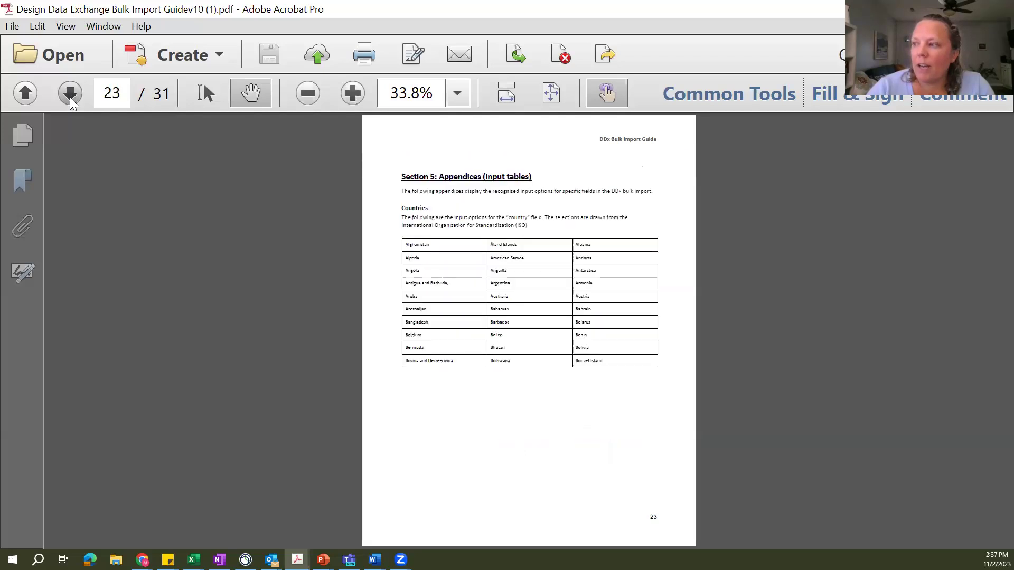
click(71, 99)
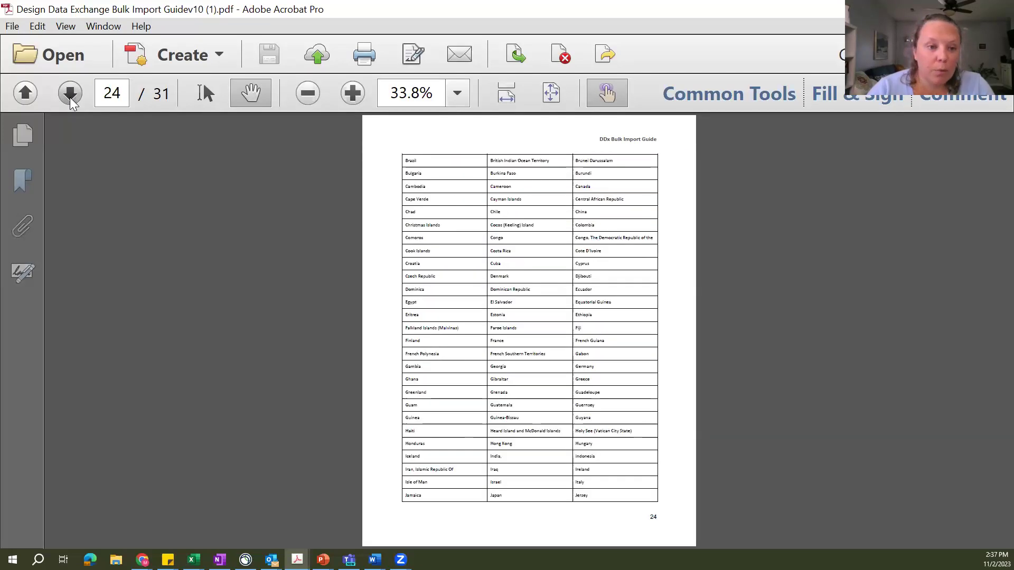
click(71, 99)
click(71, 99)
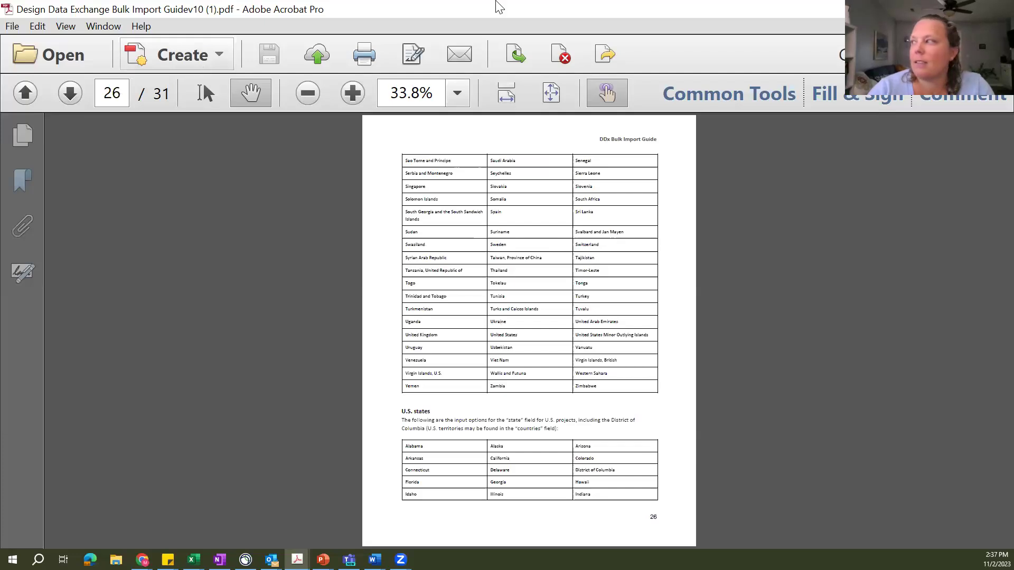
Switch back to the Bulk Import Projects page of 2030 DDx in the browser.
key(alt+Tab)
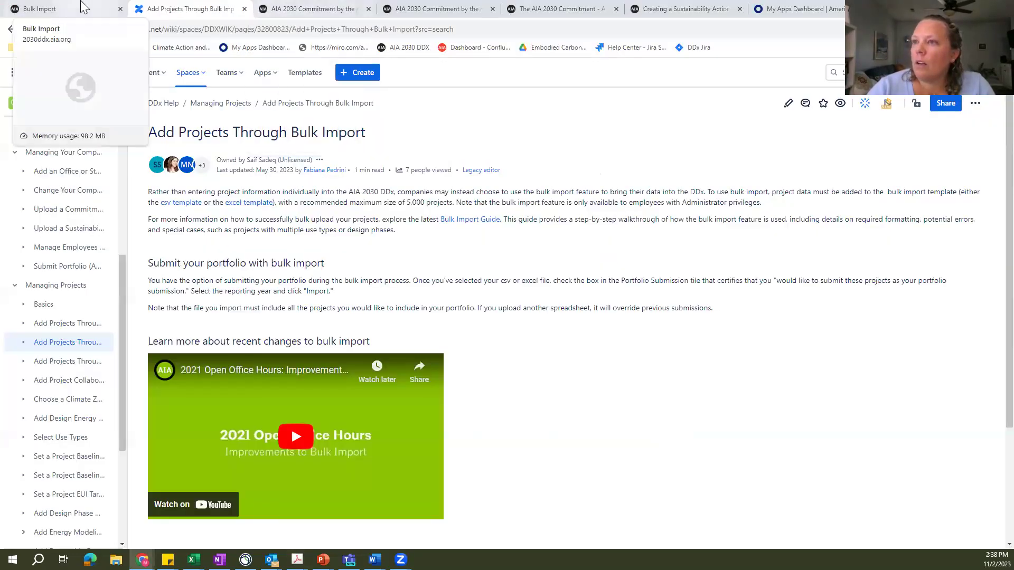
click(48, 8)
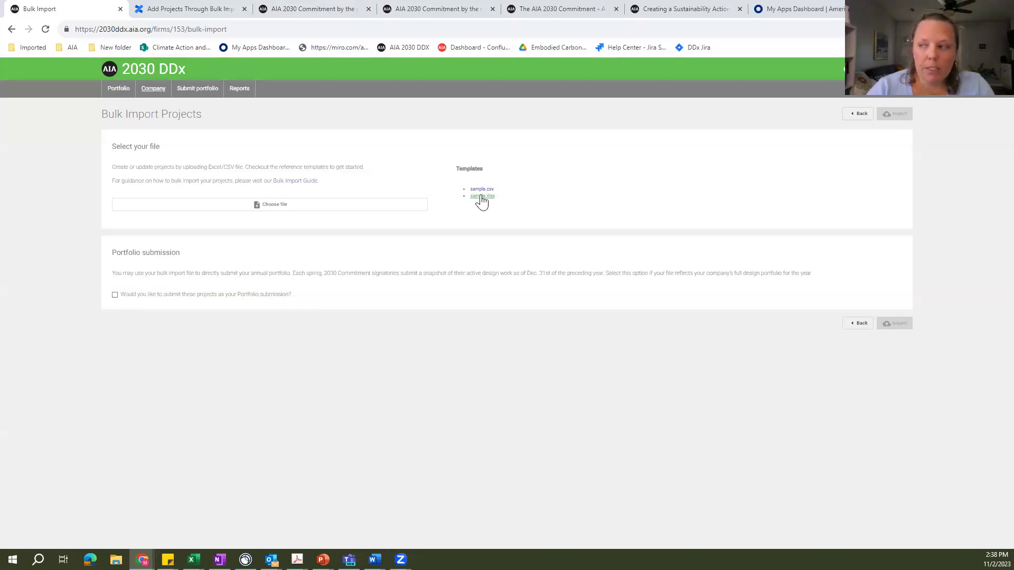
Try to find an import file by searching Downloads for "ddx", and leave the file selection without choosing one.
click(272, 206)
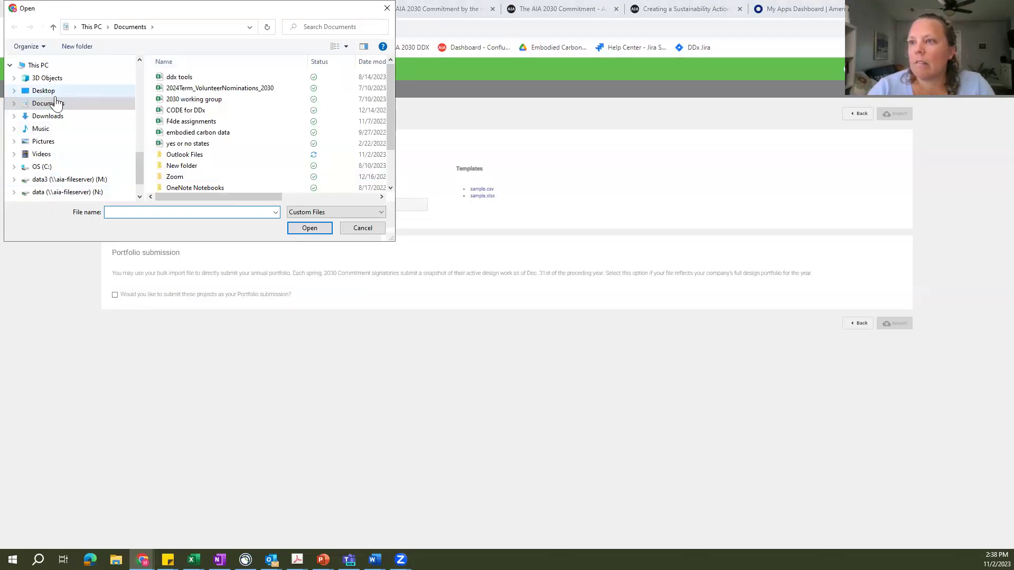
click(52, 117)
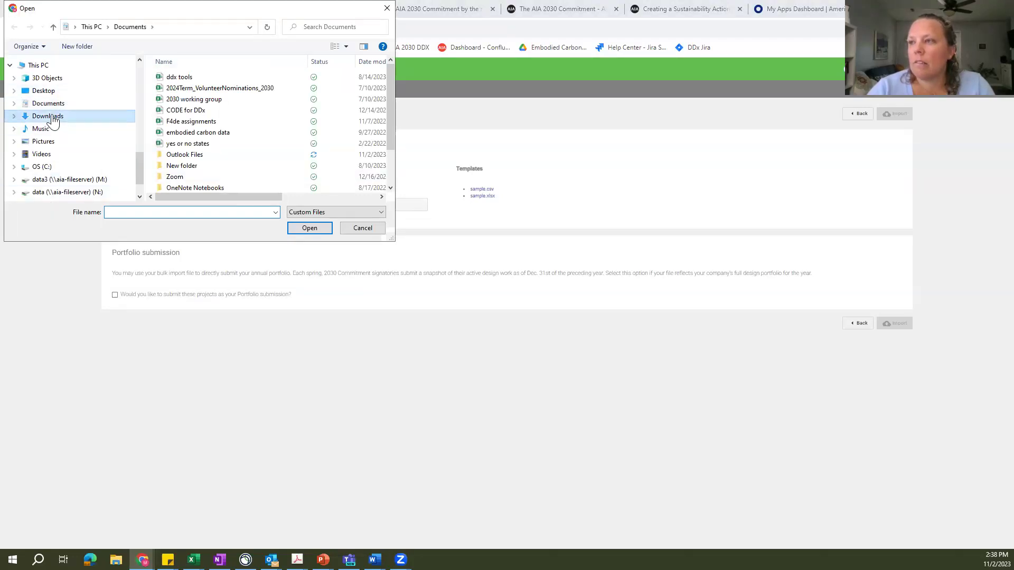
click(326, 26)
text(d)
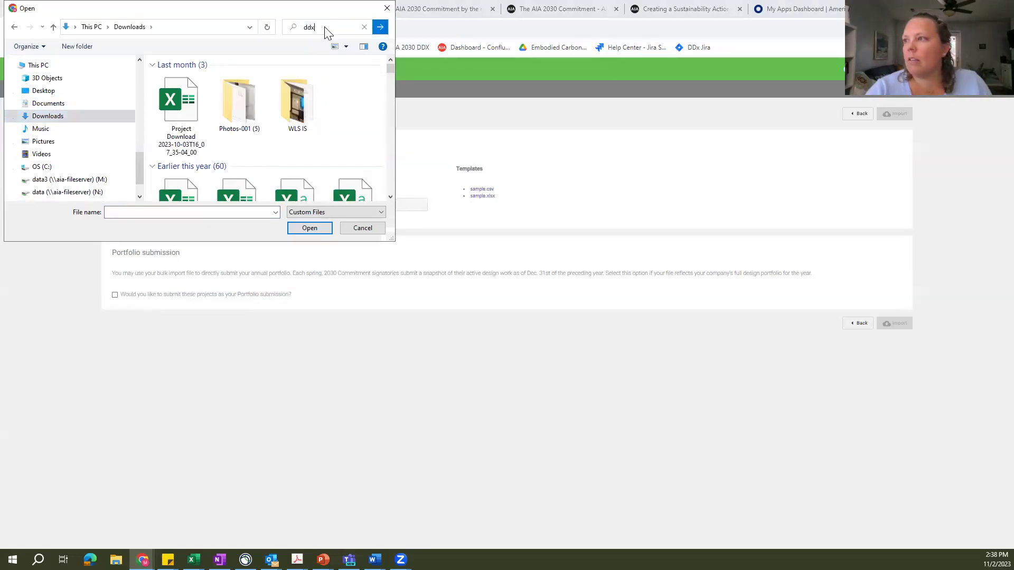
text(dx)
click(387, 8)
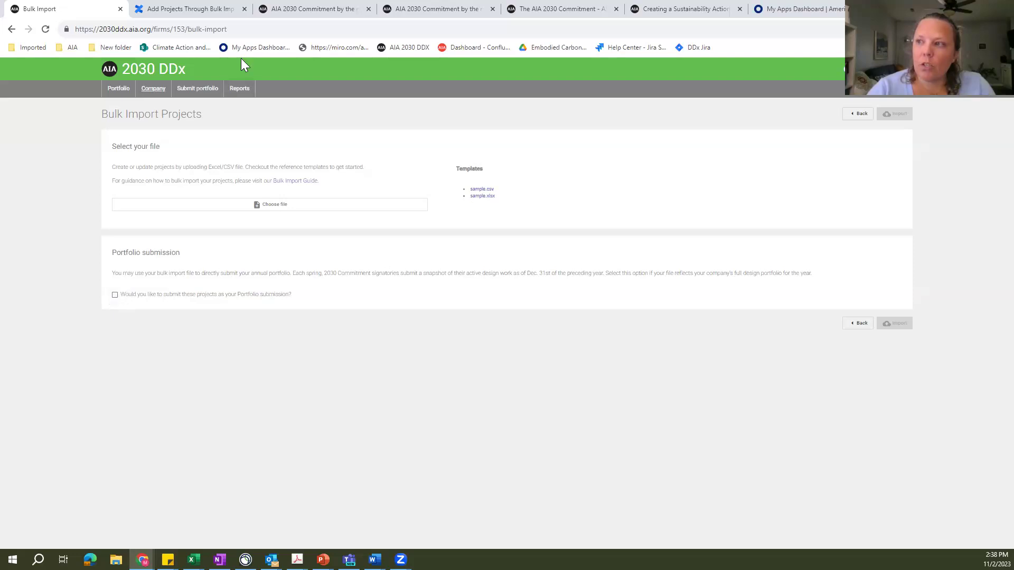
Try the option to submit the imported projects as the portfolio submission with reporting year 2023, and deselect the option again.
click(115, 295)
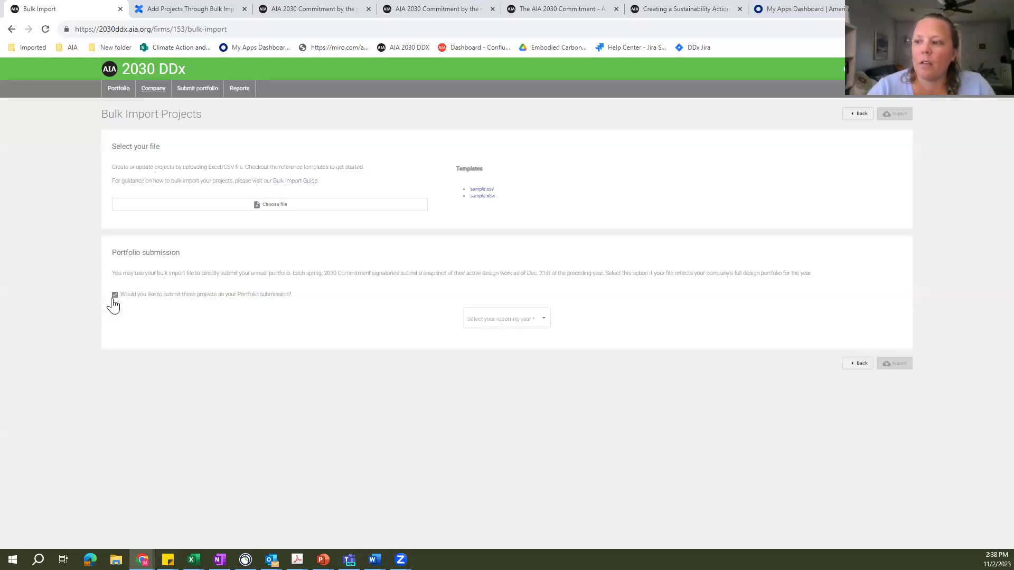
click(493, 319)
click(499, 326)
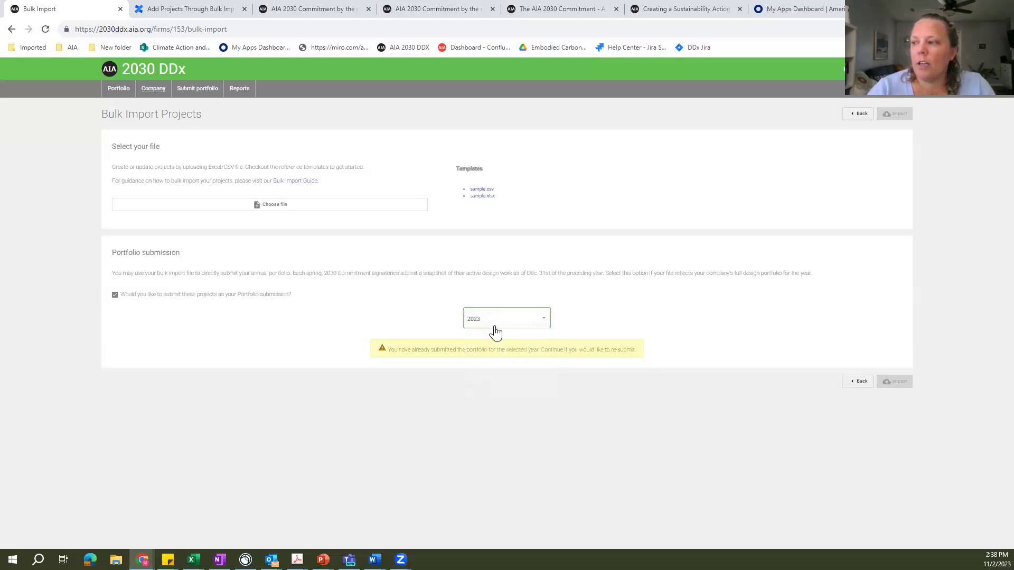
click(115, 294)
Browse Downloads for a spreadsheet to import, trying sample (4) and firms (6), and cancel the file selection.
click(269, 203)
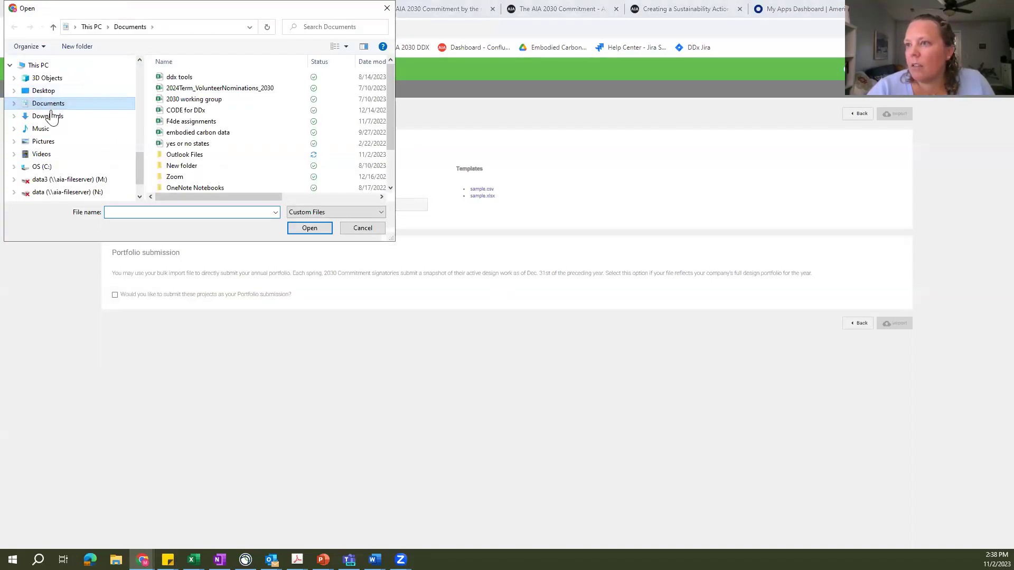
click(51, 116)
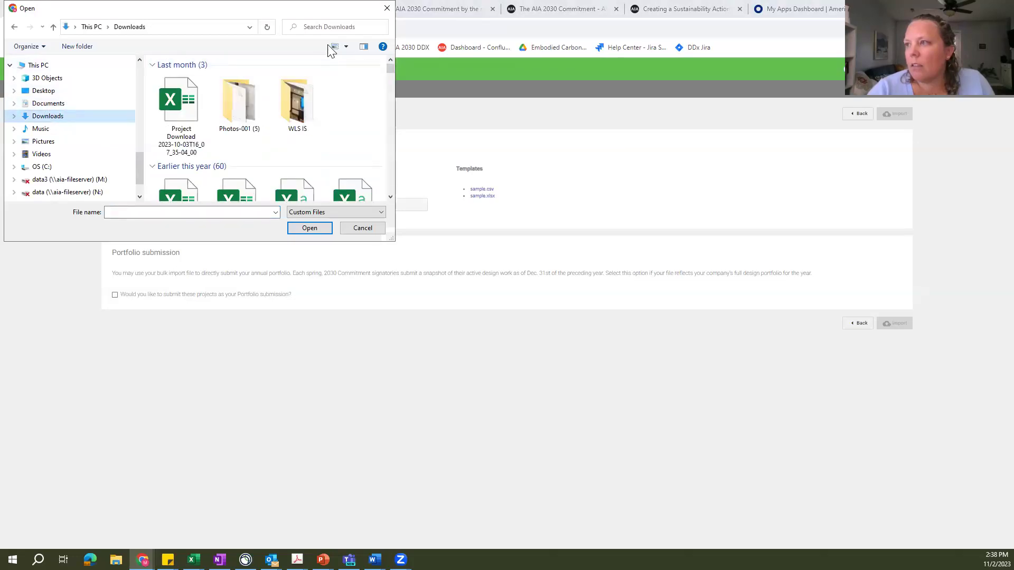
click(328, 28)
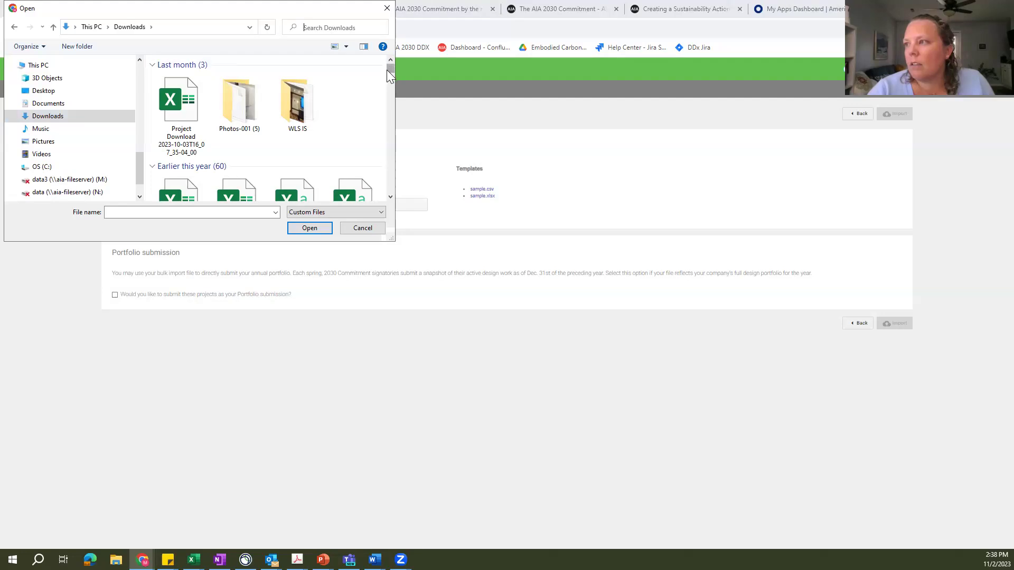
drag(386, 70, 388, 73)
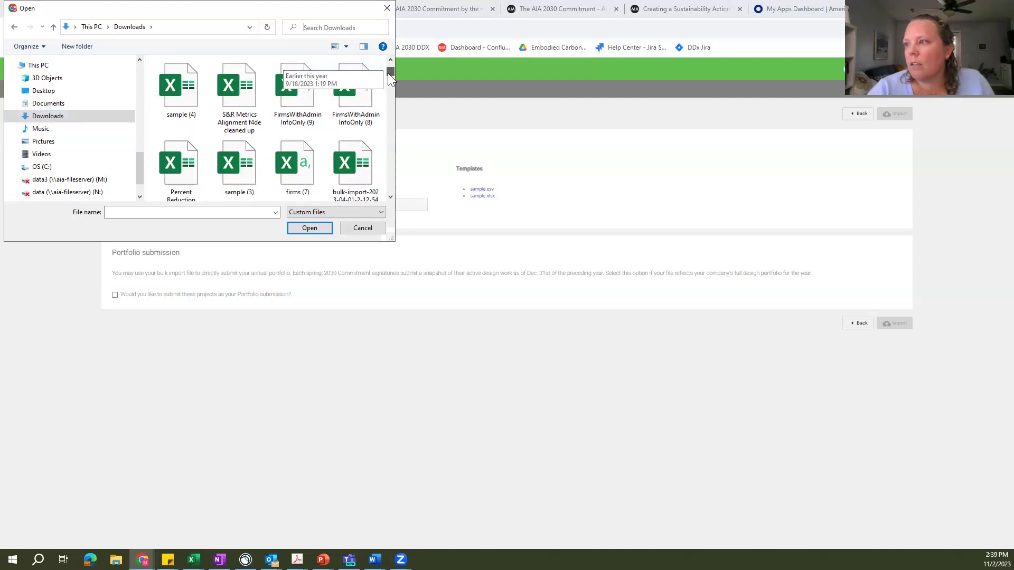
click(179, 89)
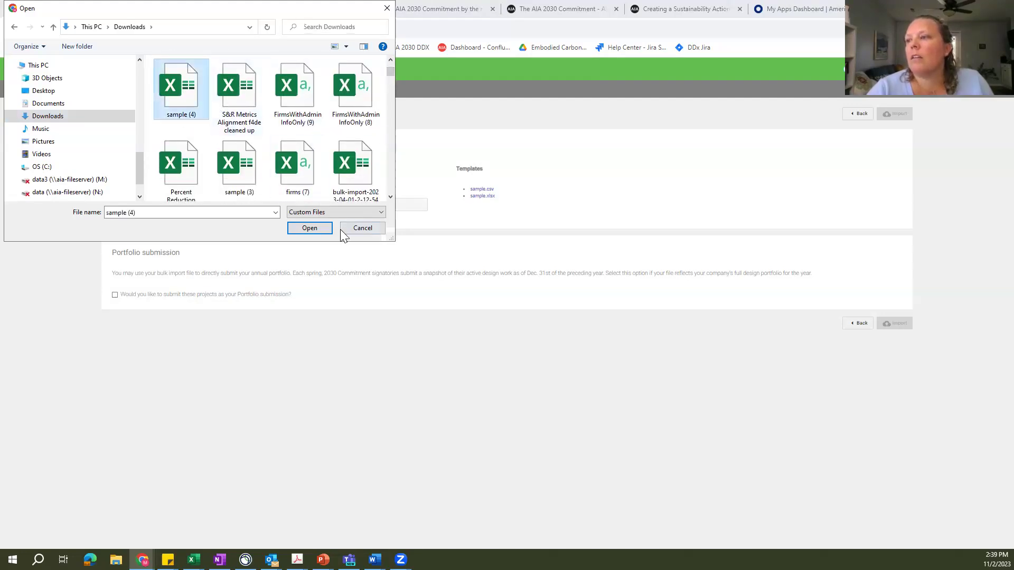
drag(391, 75, 390, 77)
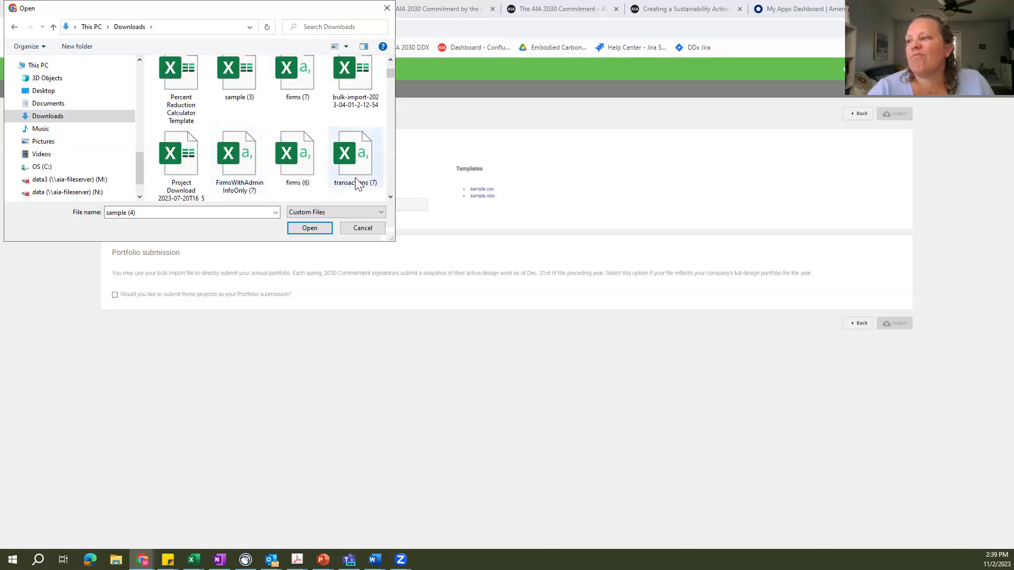
click(294, 147)
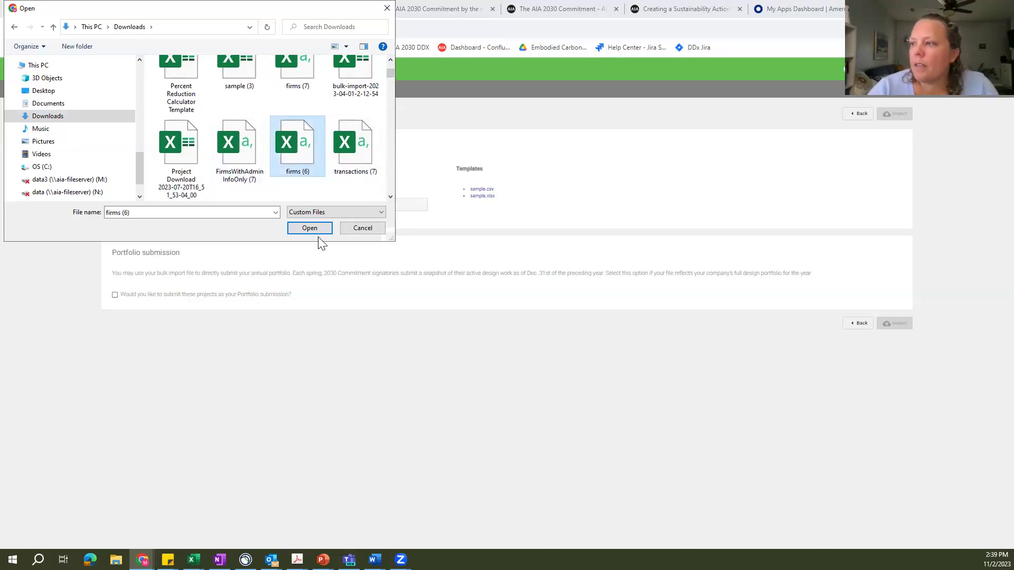
drag(392, 69, 391, 75)
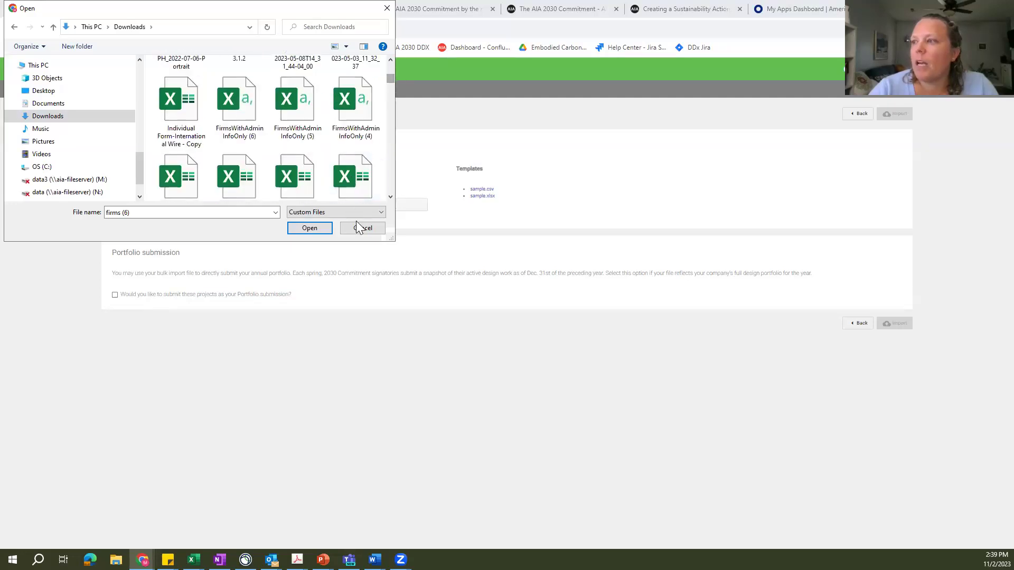
click(361, 228)
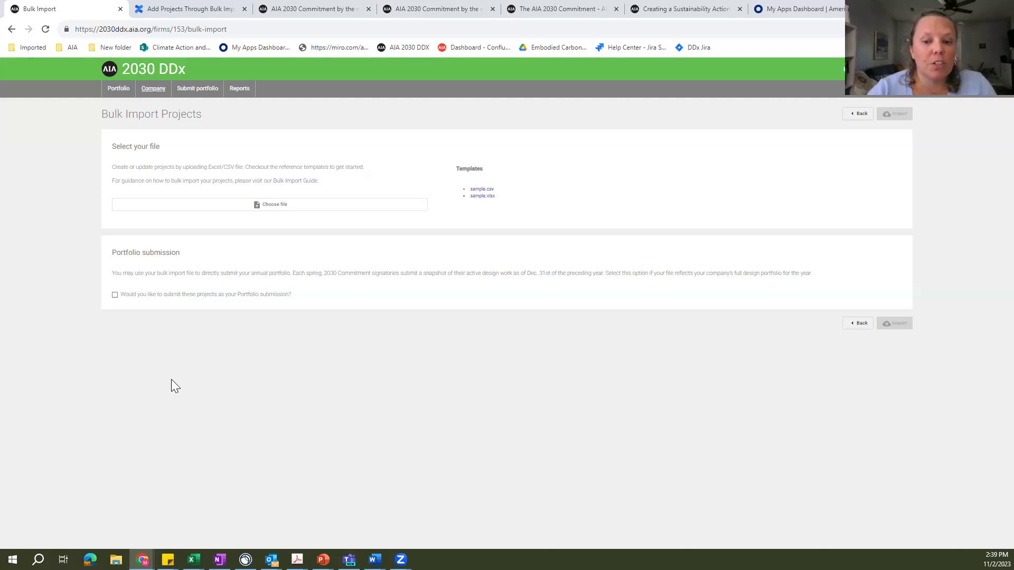
Turn on the option to submit the imported projects as the portfolio submission, and turn it off again.
click(114, 296)
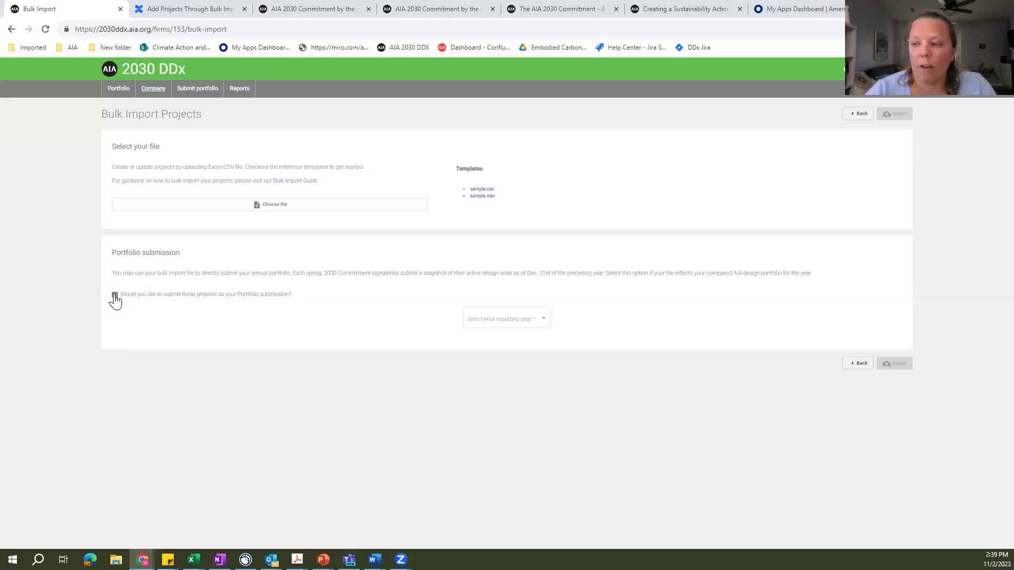
click(115, 296)
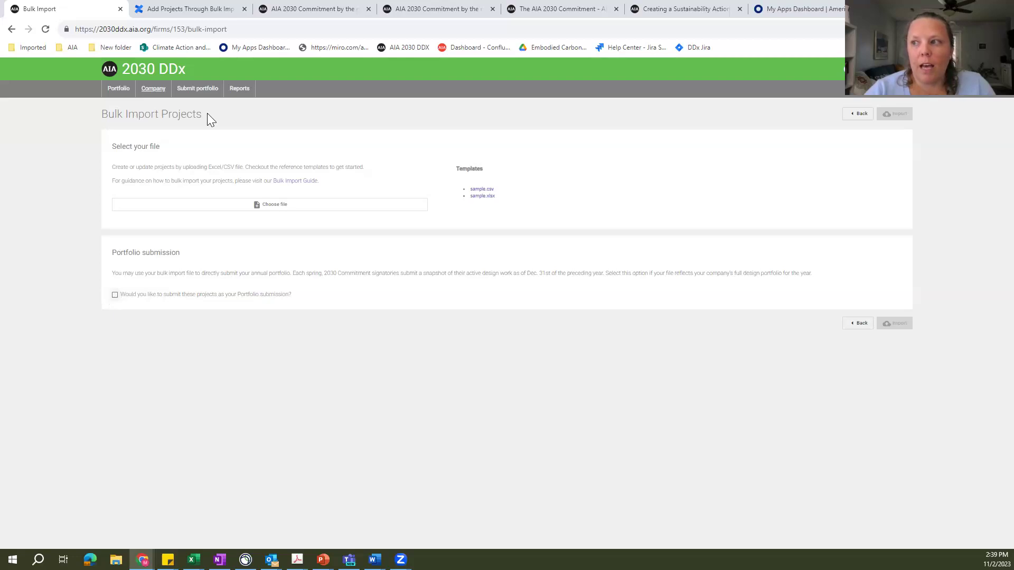
Start a portfolio submission for reporting year 2023 and continue to the review of its projects.
click(189, 91)
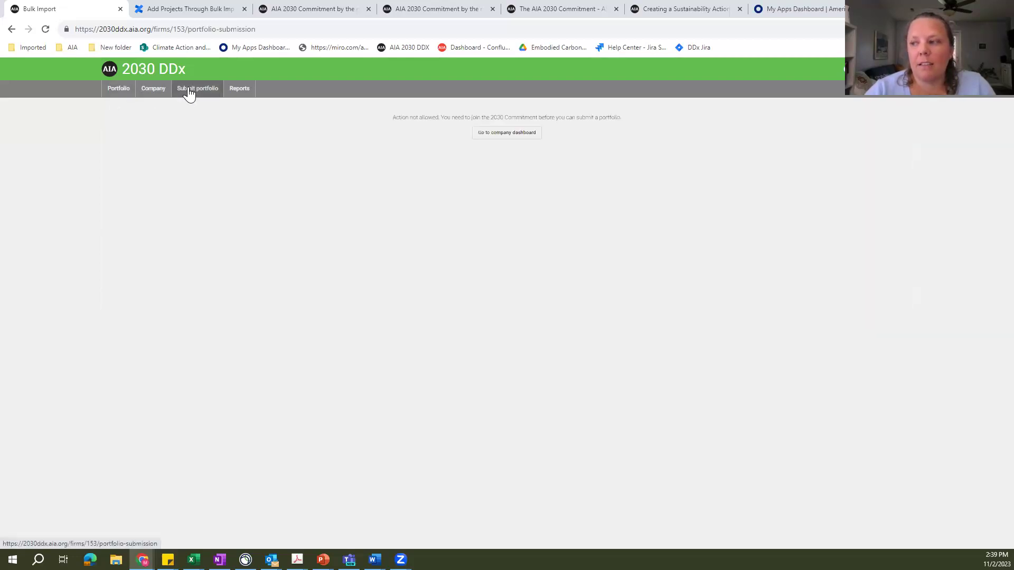
click(527, 215)
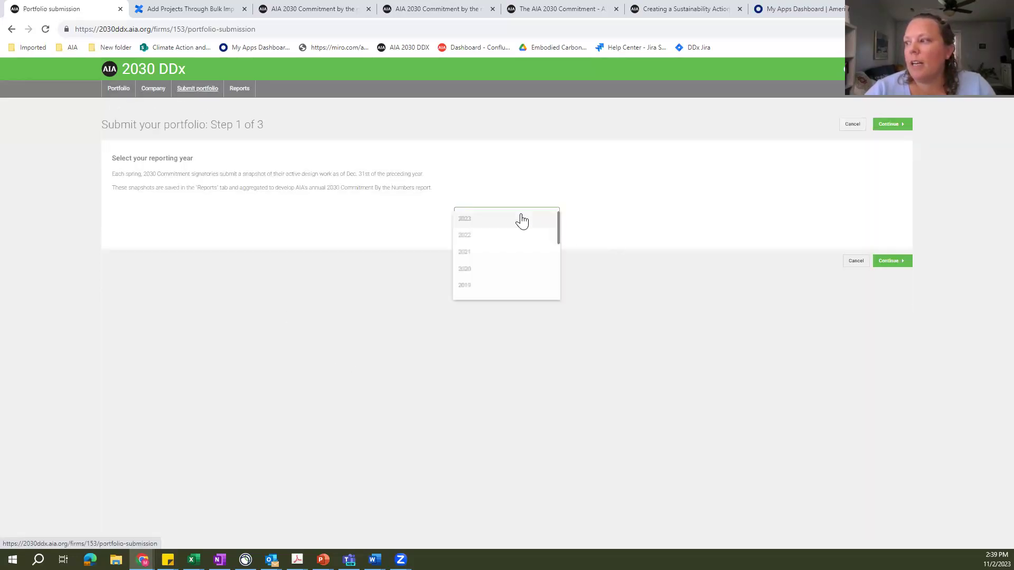
click(502, 225)
click(892, 279)
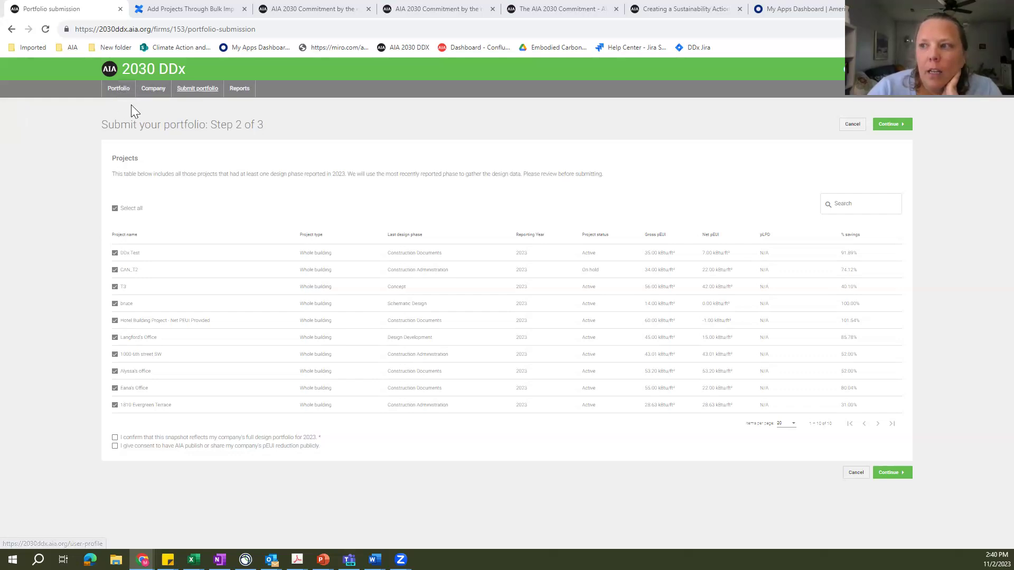
Leave the portfolio submission and open the 222 Jones Street project from the portfolio's project list.
click(123, 88)
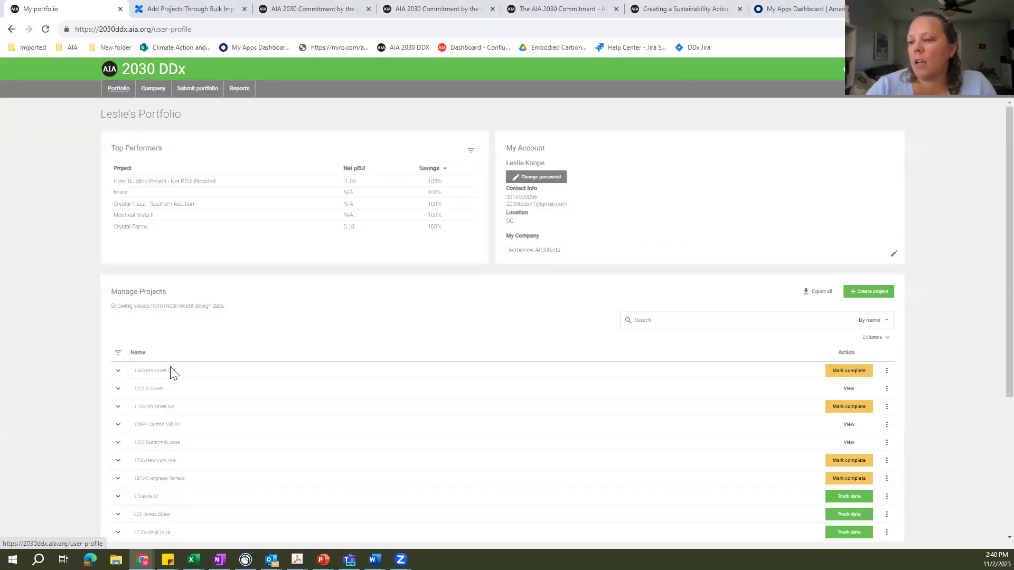
click(149, 522)
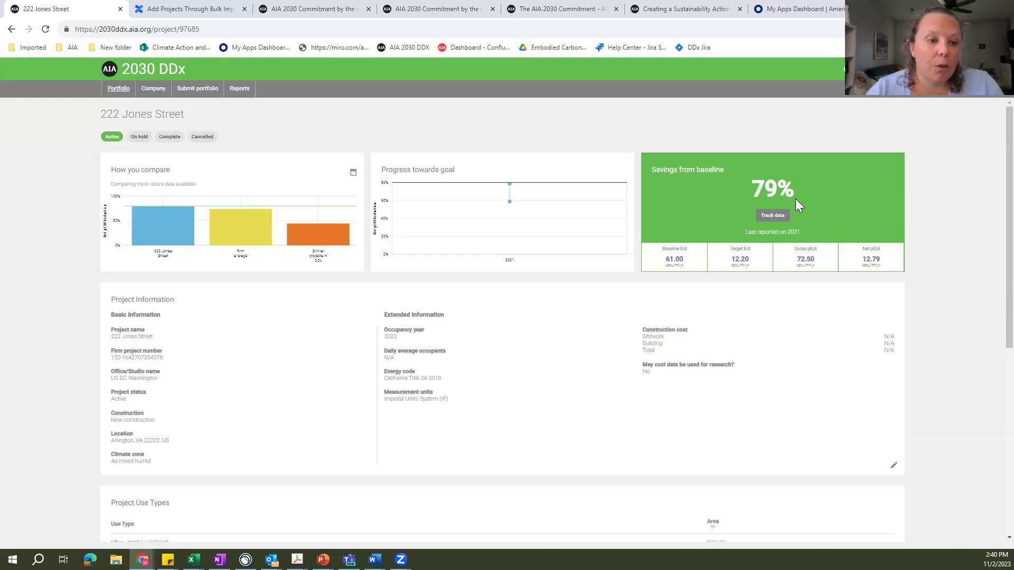
Switch to DDx Help in Confluence, search for "Code" and open the article Add Design Energy Code.
click(213, 15)
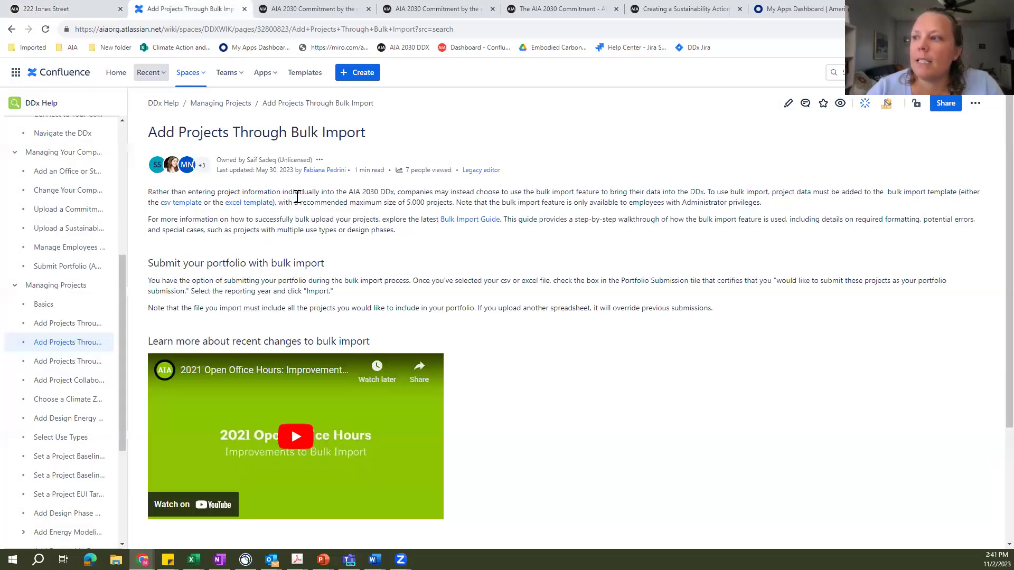
click(834, 72)
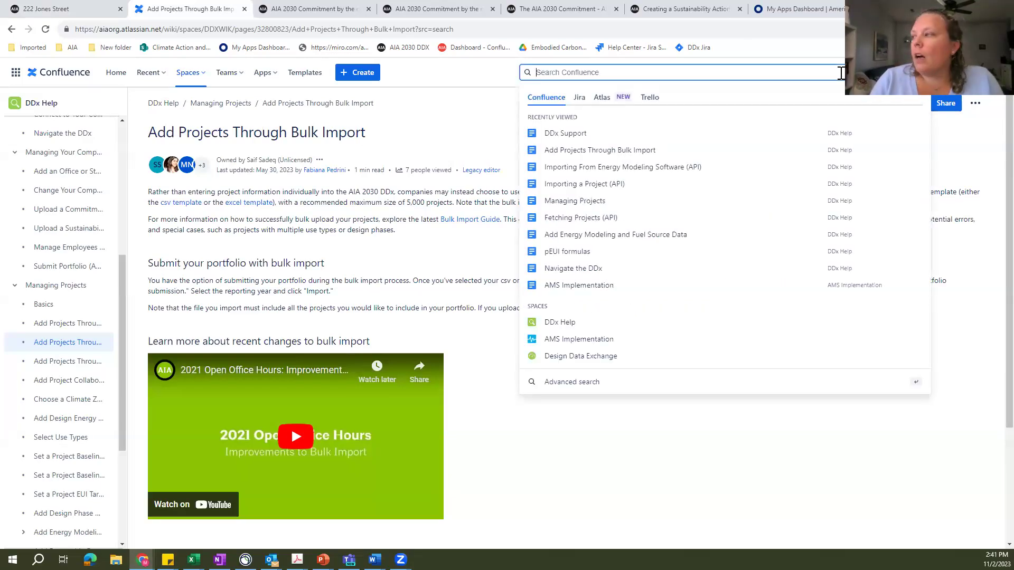
text(Code)
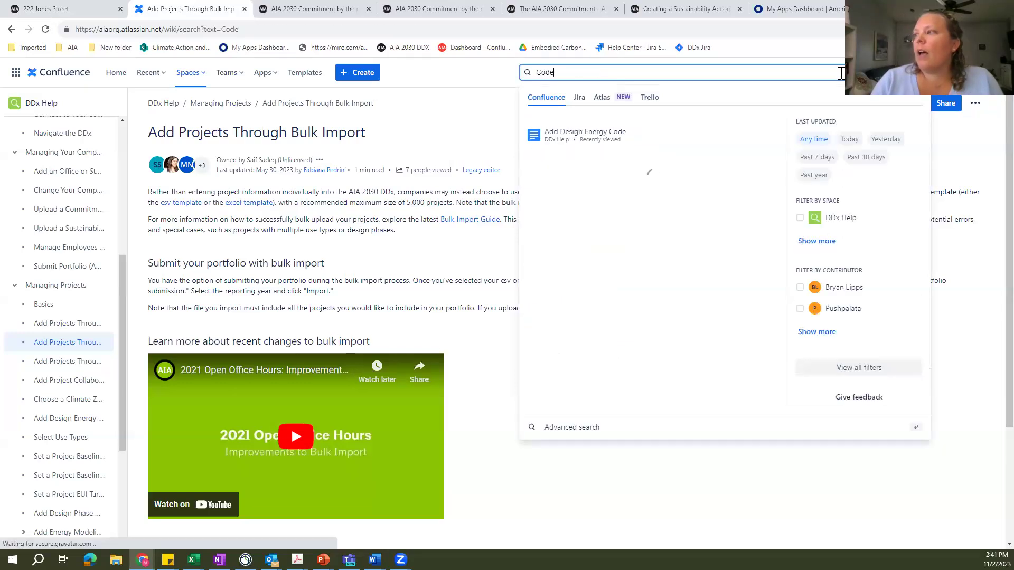
key(Return)
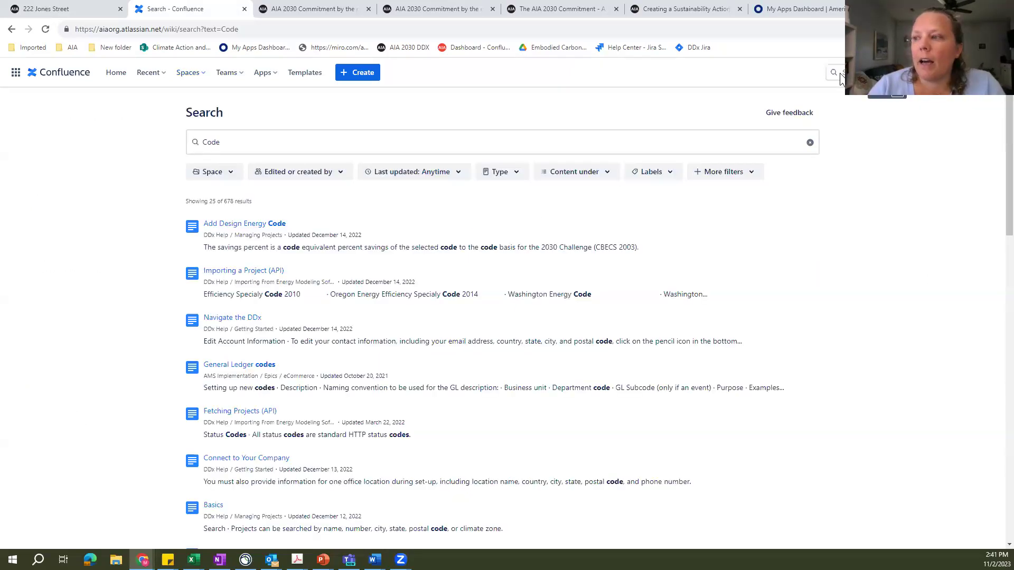
click(259, 224)
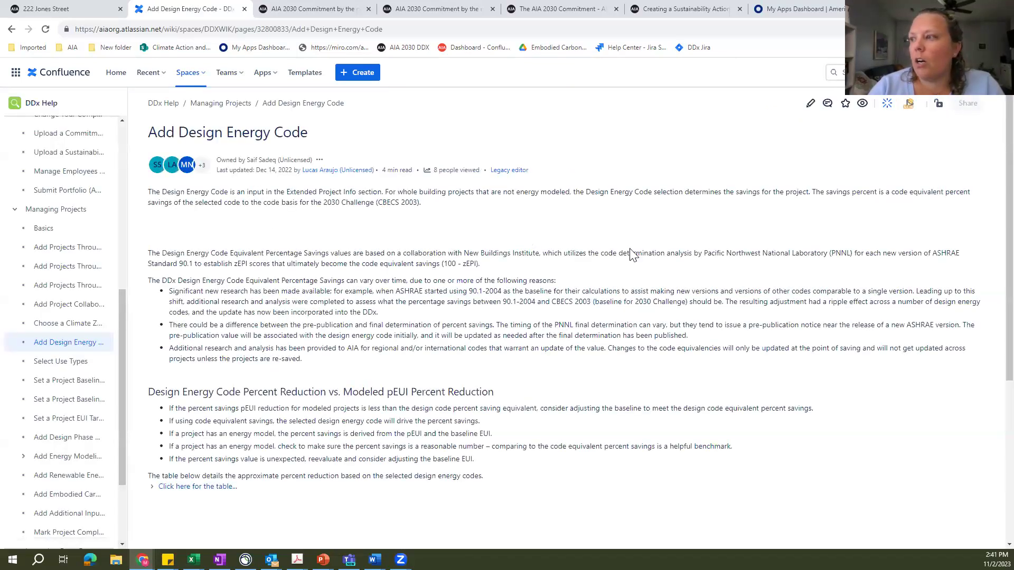
Expand the Design Energy Code Equivalents table and examine the percent better than CBECS listed for 2021 IECC.
scroll(989, 297, down, 5)
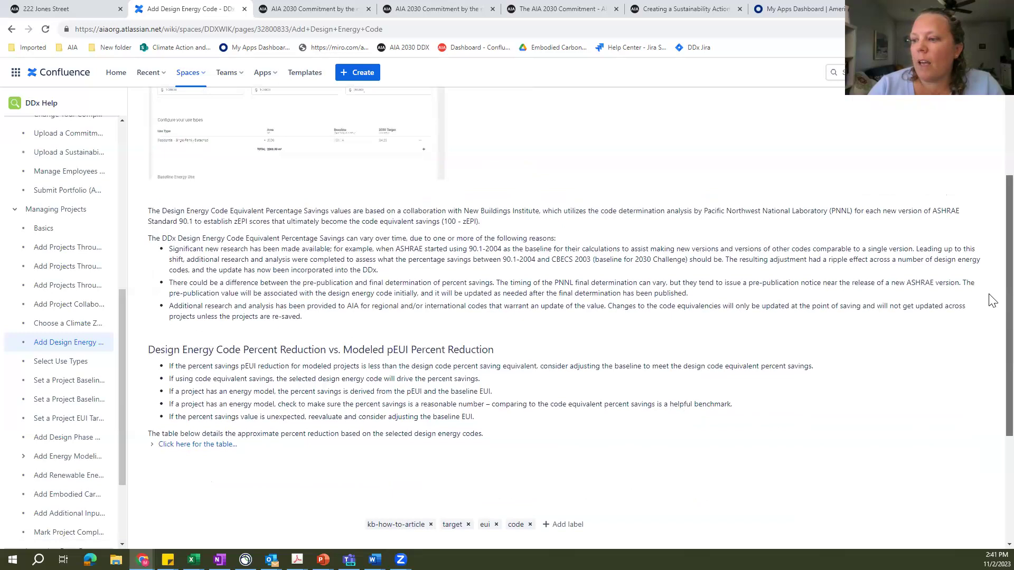
click(220, 379)
click(220, 380)
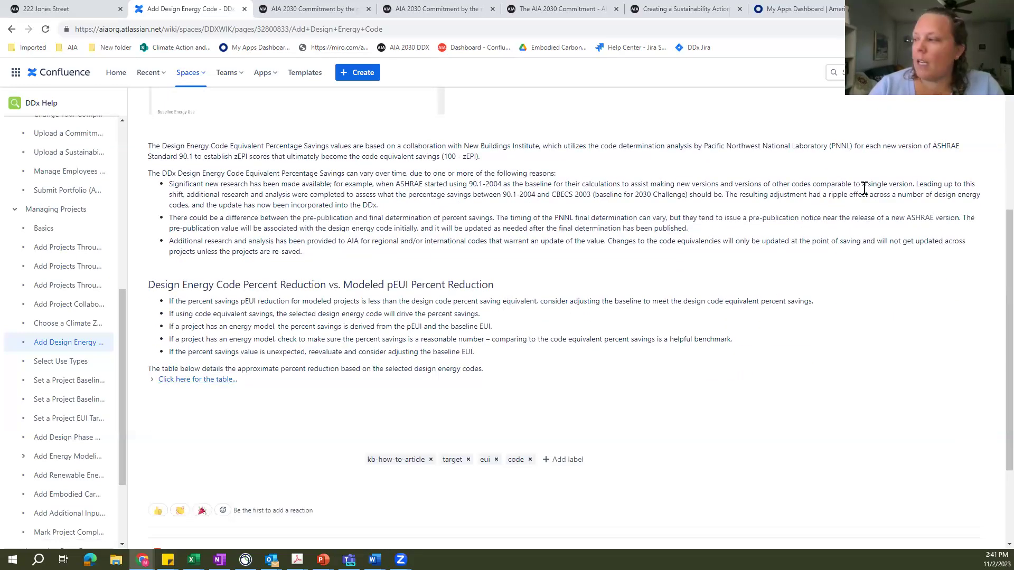
click(197, 380)
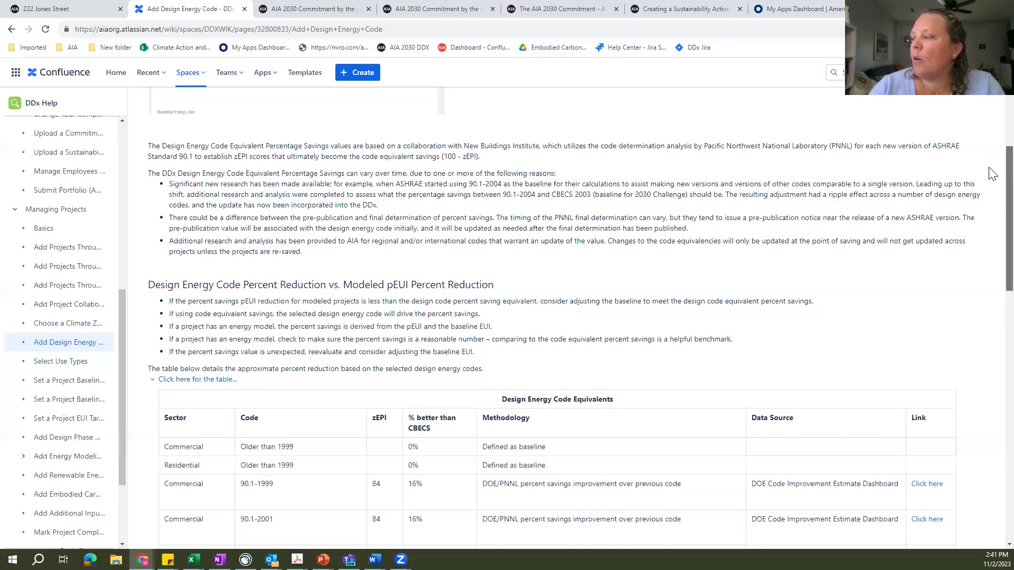
scroll(991, 179, down, 3)
scroll(990, 227, down, 1)
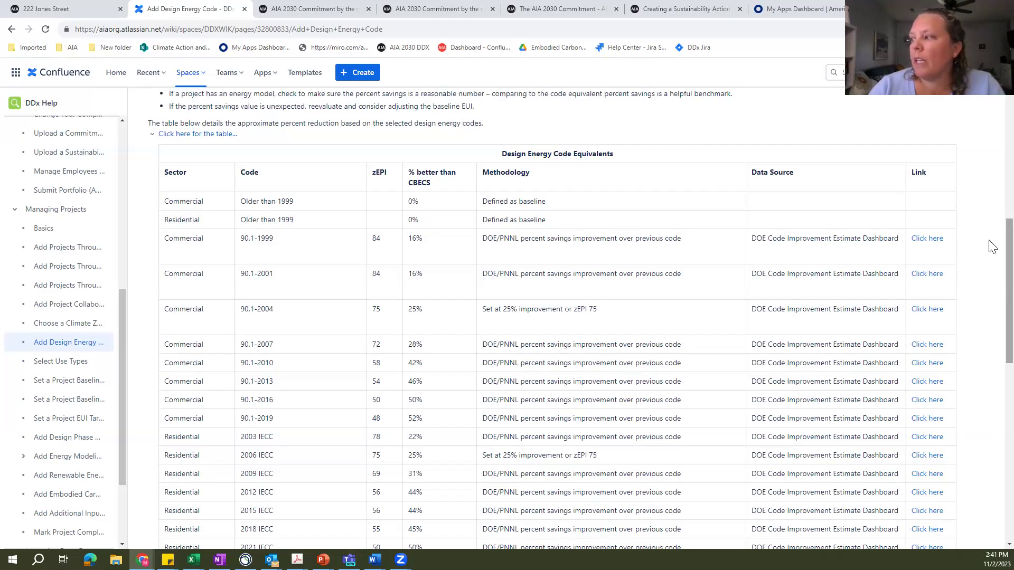
scroll(990, 247, down, 4)
scroll(991, 321, up, 1)
drag(240, 296, 411, 294)
click(431, 301)
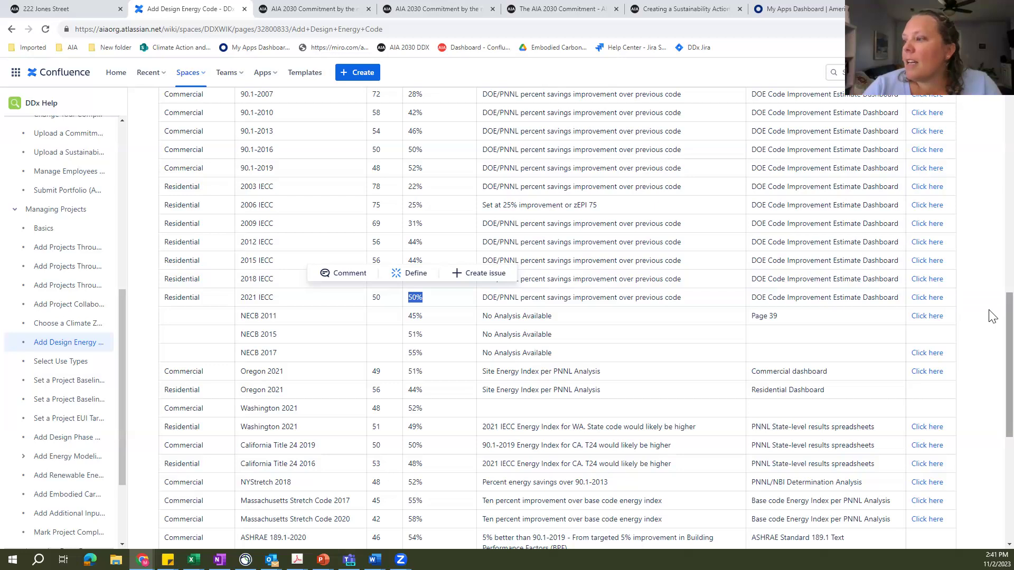
scroll(989, 215, up, 10)
click(75, 7)
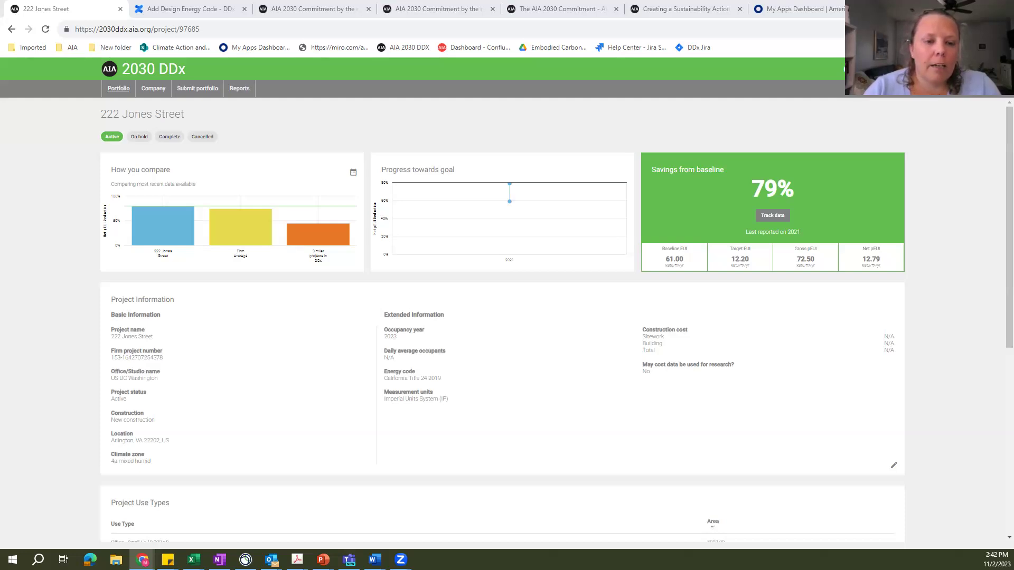
click(178, 9)
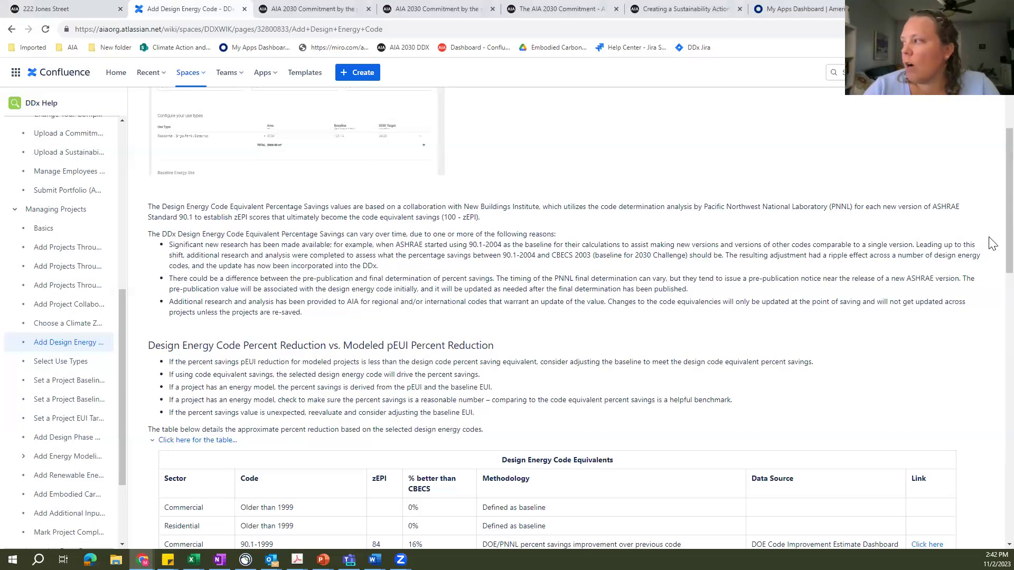
scroll(992, 282, down, 2)
scroll(992, 283, down, 6)
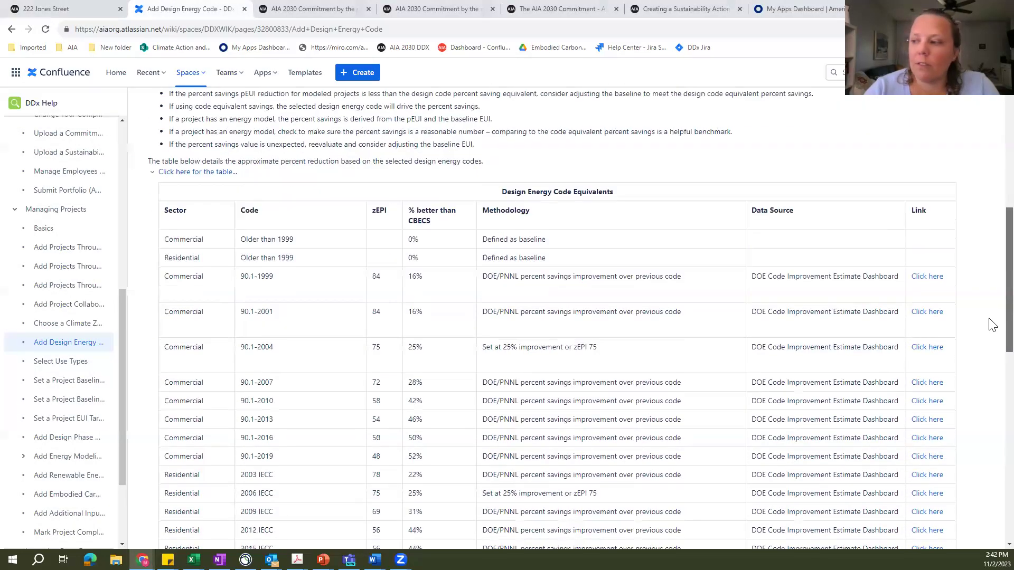
scroll(992, 387, down, 5)
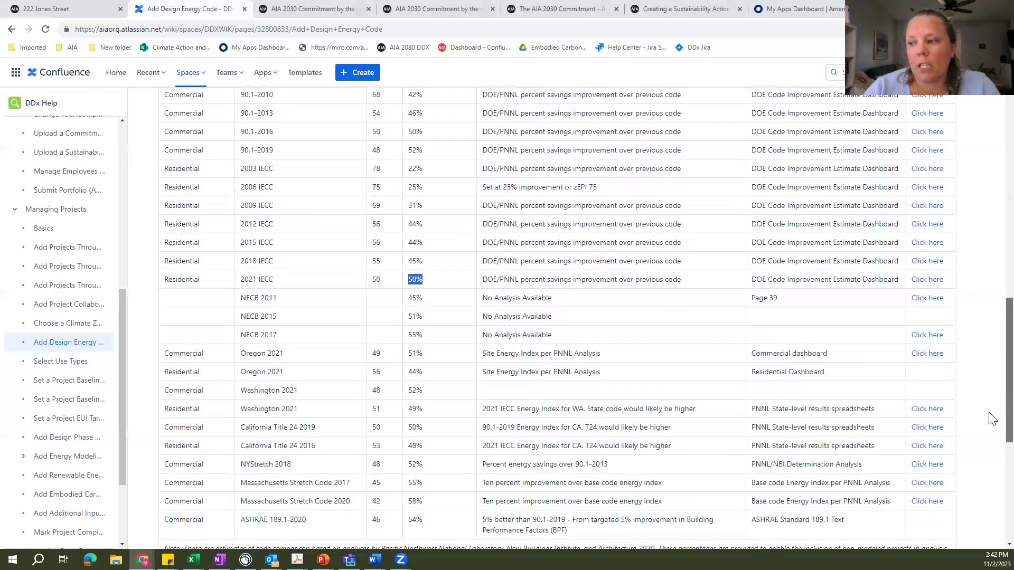
scroll(992, 446, up, 8)
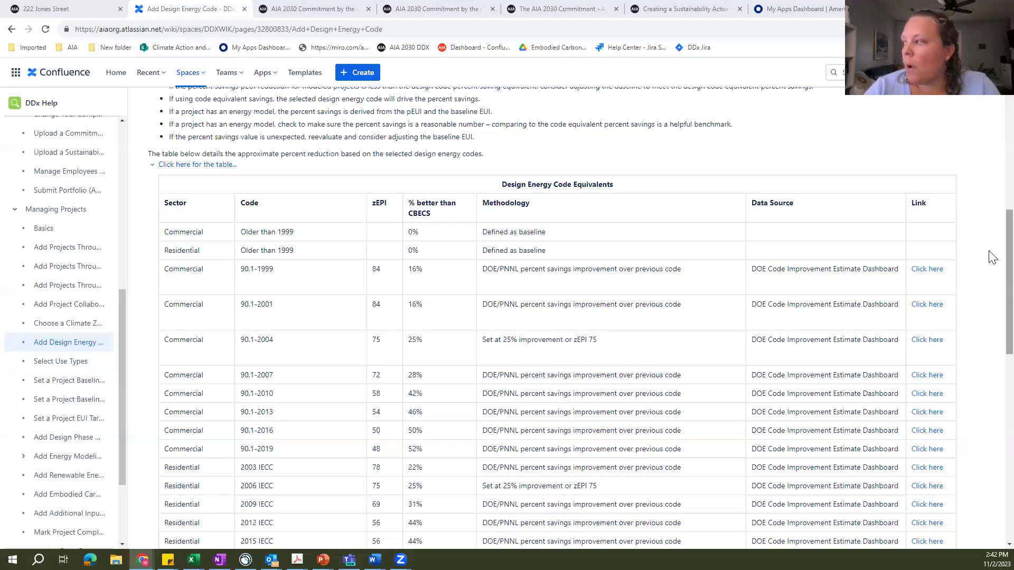
scroll(991, 285, down, 2)
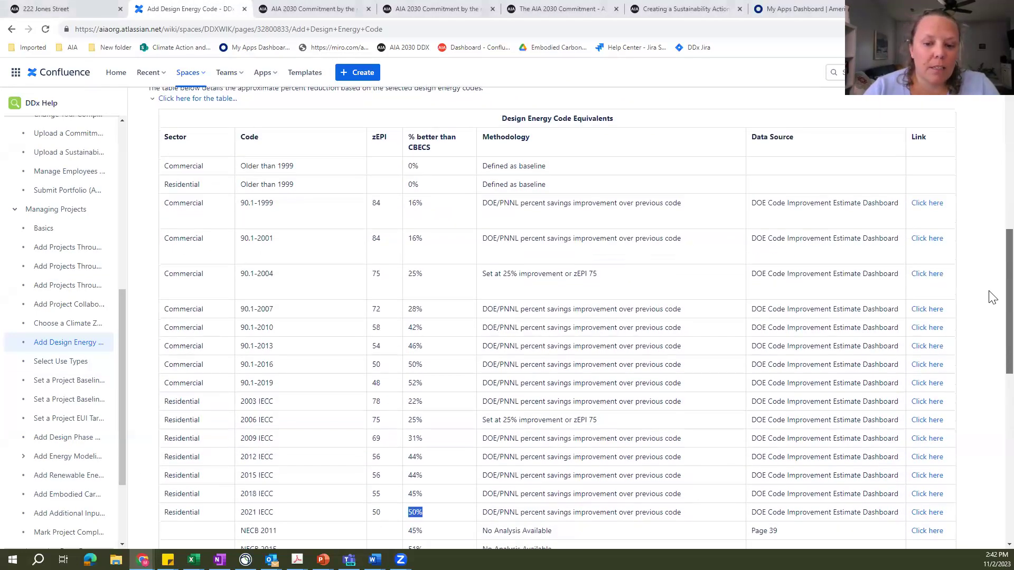
scroll(991, 269, up, 3)
scroll(992, 262, up, 4)
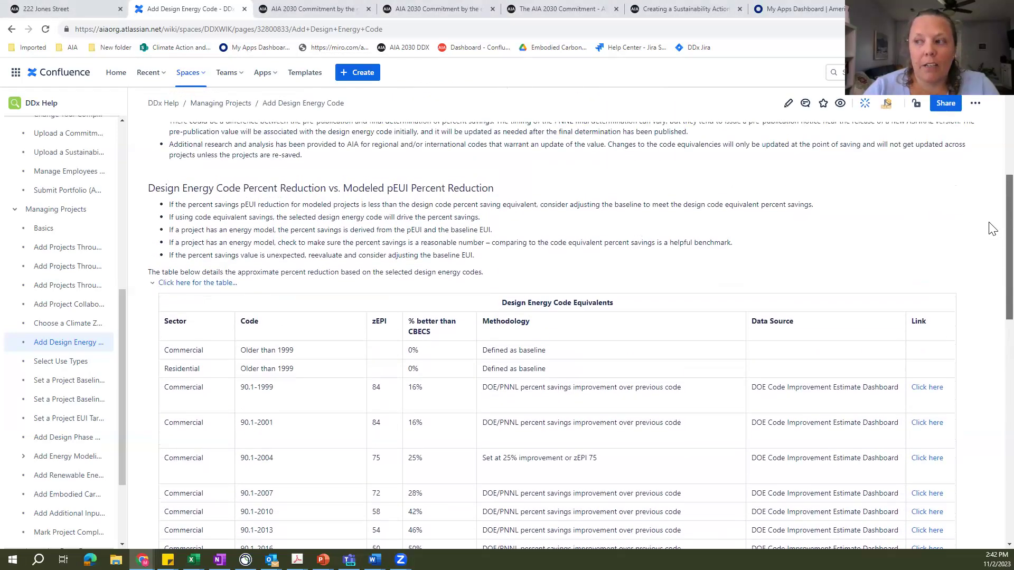
scroll(992, 201, up, 1)
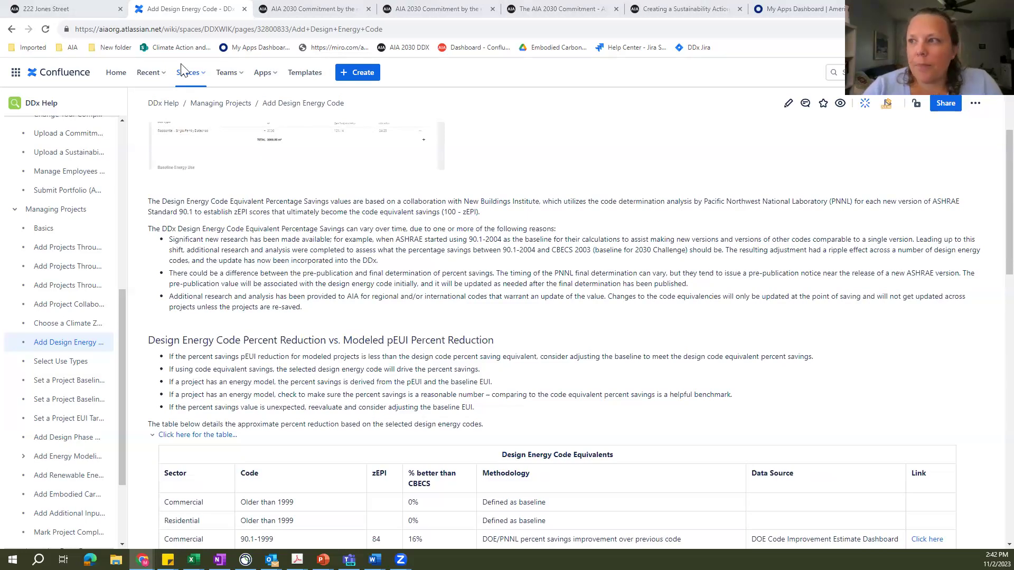
Switch back to the 222 Jones Street project page in 2030 DDx.
click(97, 7)
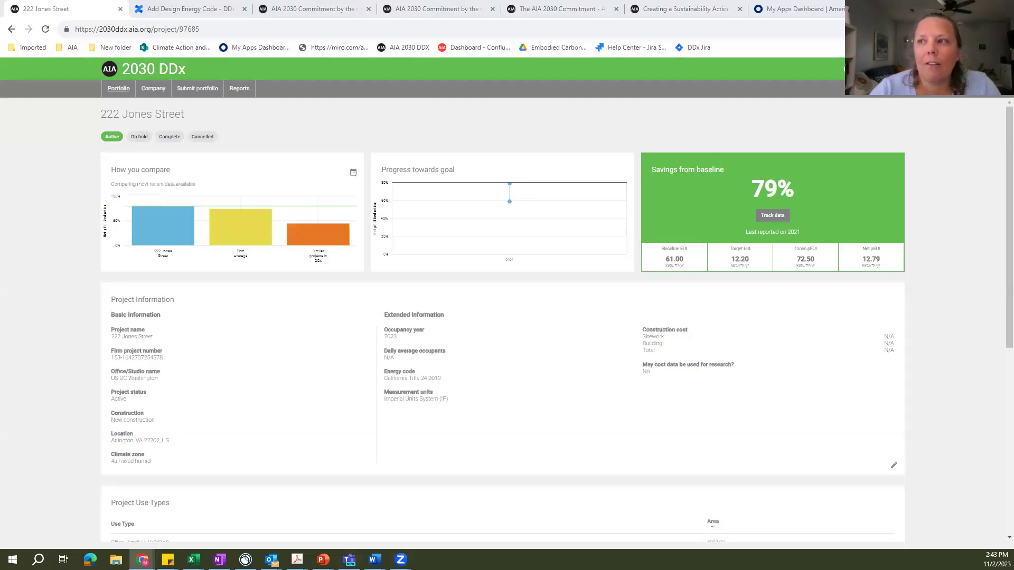
click(205, 8)
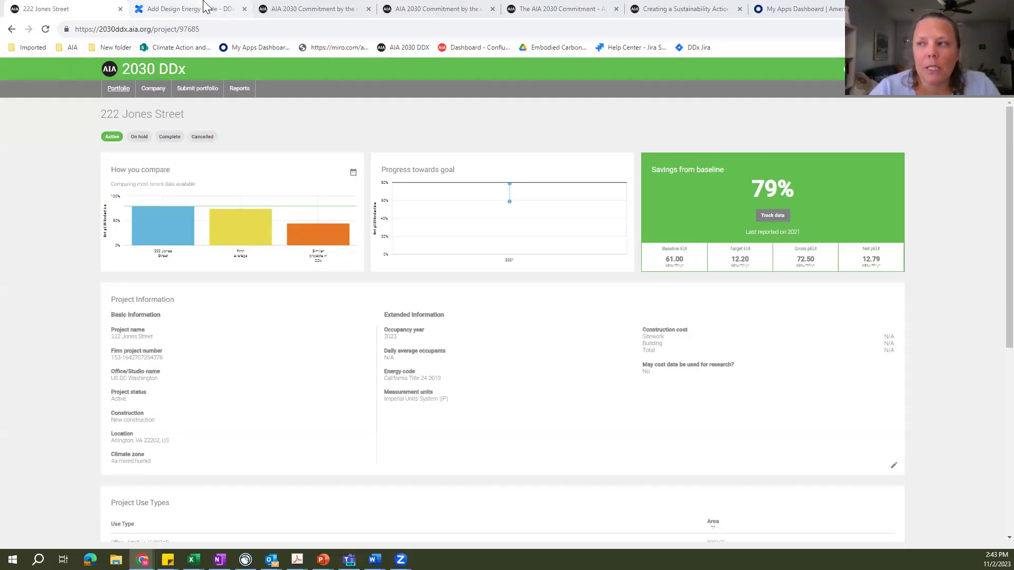
click(64, 8)
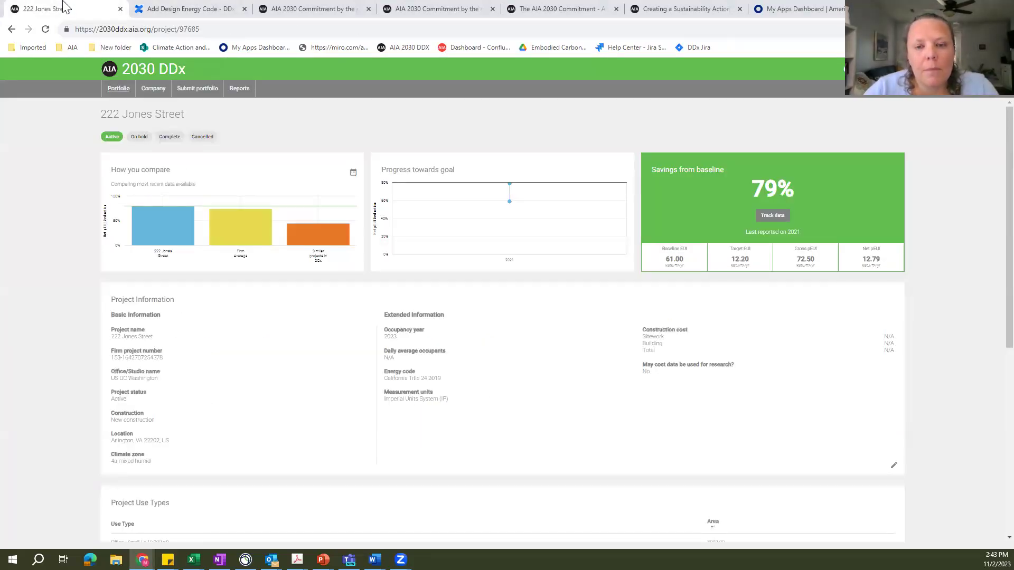
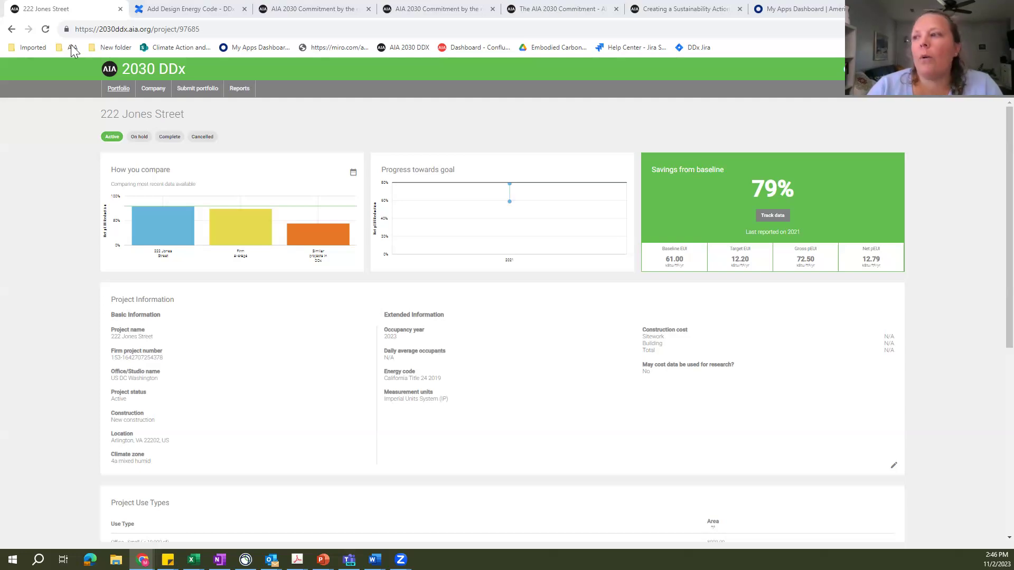
Open the 2030 Commitment report and examine its % Net pEUI Reduction and Embodied Carbon Reported charts.
click(240, 89)
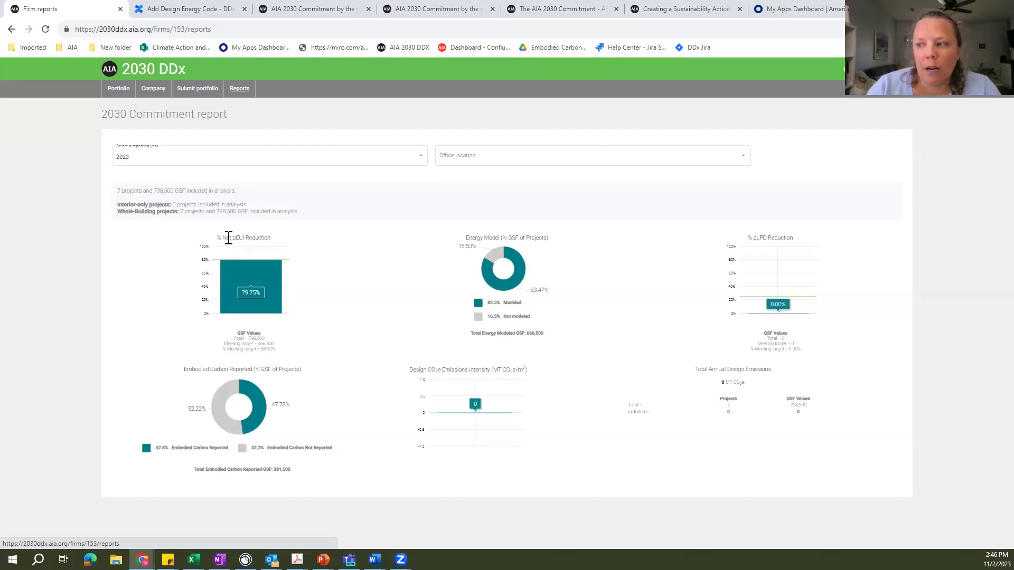
drag(223, 237, 271, 237)
drag(178, 370, 382, 362)
click(281, 369)
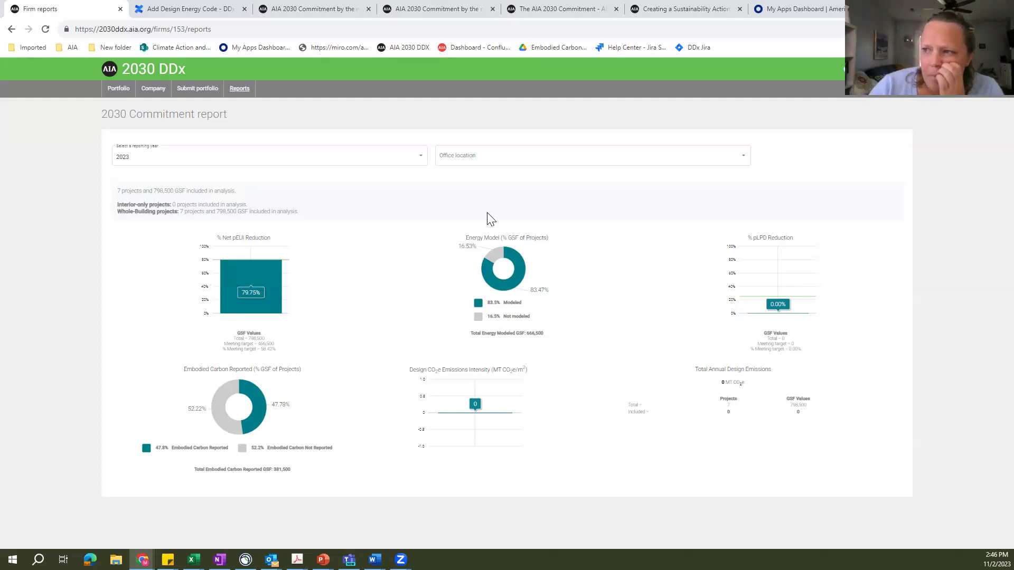
View the 2030 Commitment report for reporting year 2022, and set the reporting year back to 2023.
click(346, 156)
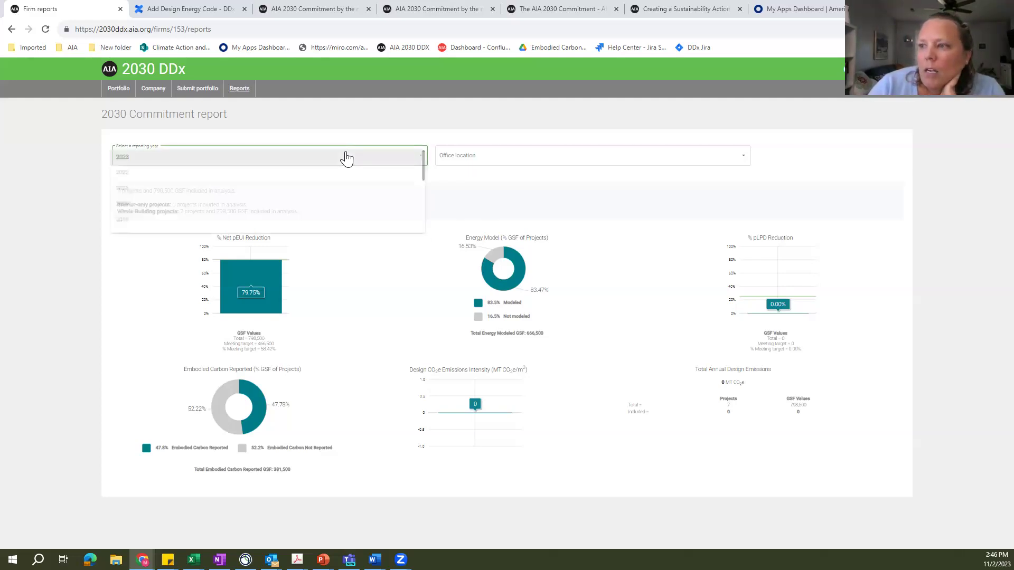
click(332, 174)
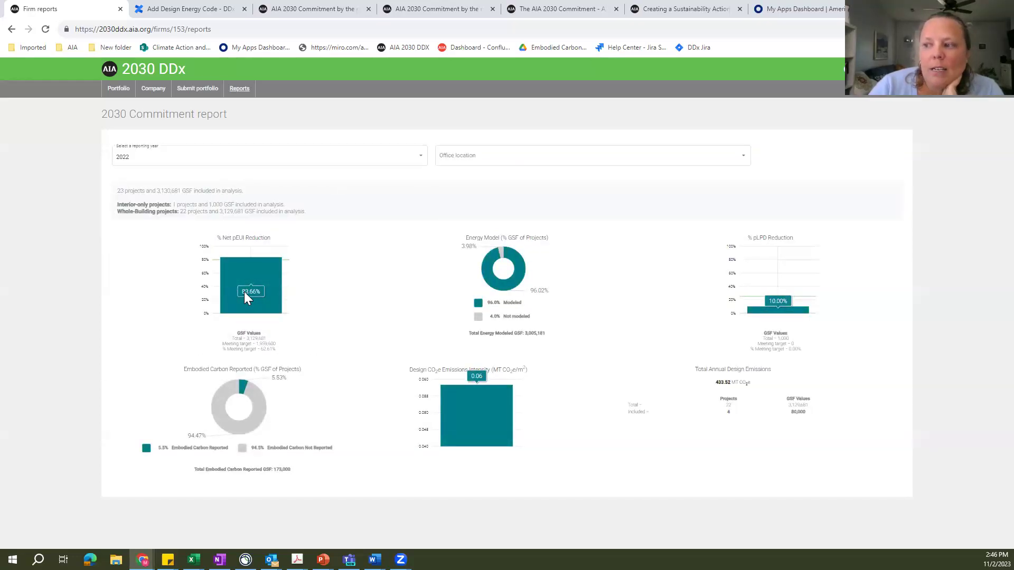
click(209, 155)
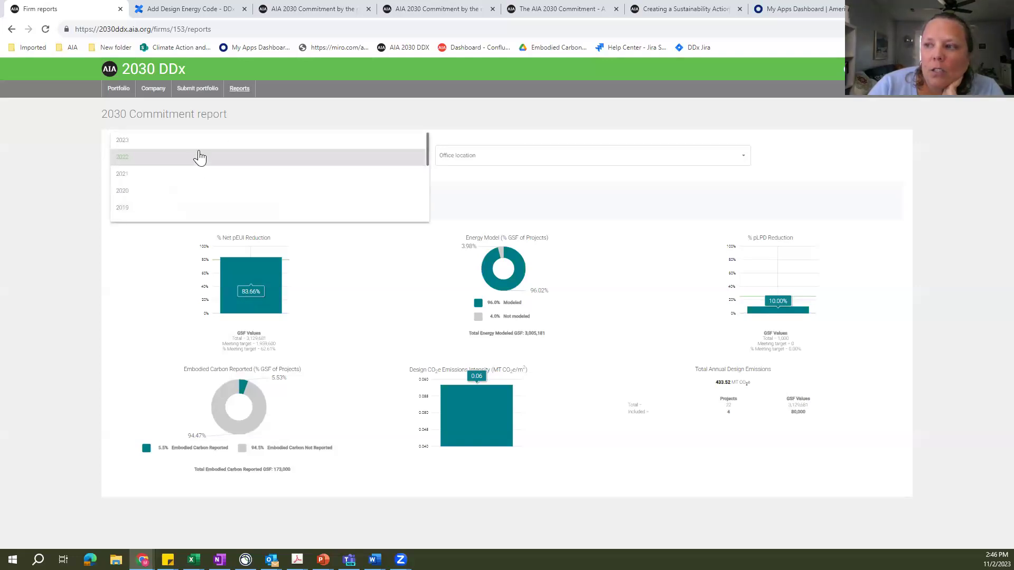
click(197, 144)
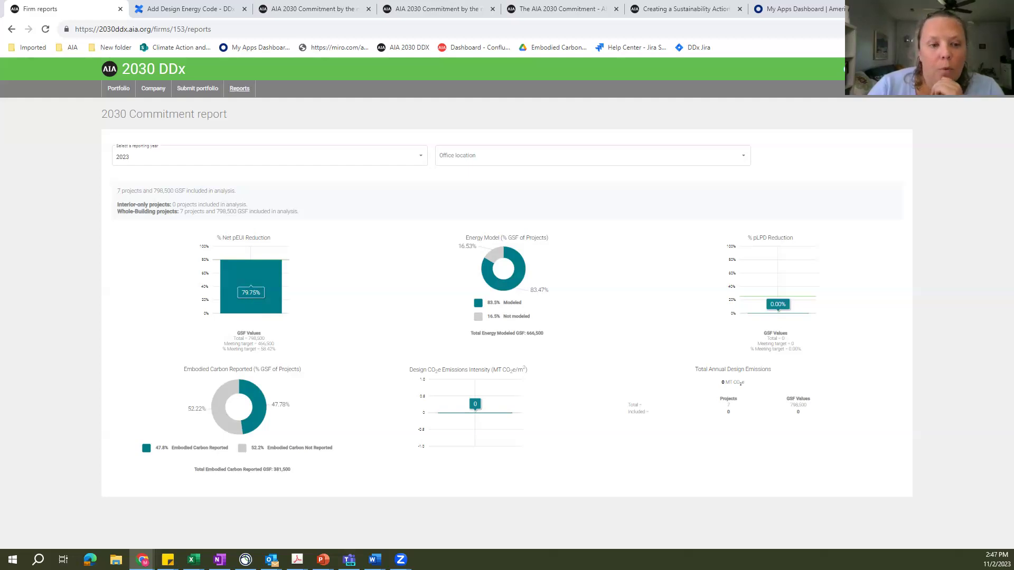
View the 2030 Commitment report for reporting year 2019, and return to the portfolio.
click(157, 157)
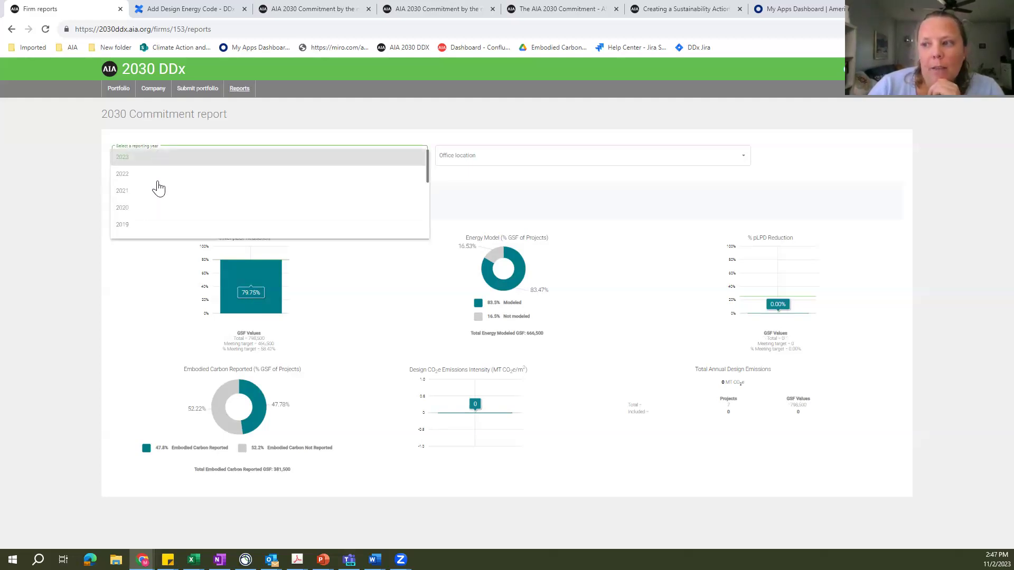
click(162, 225)
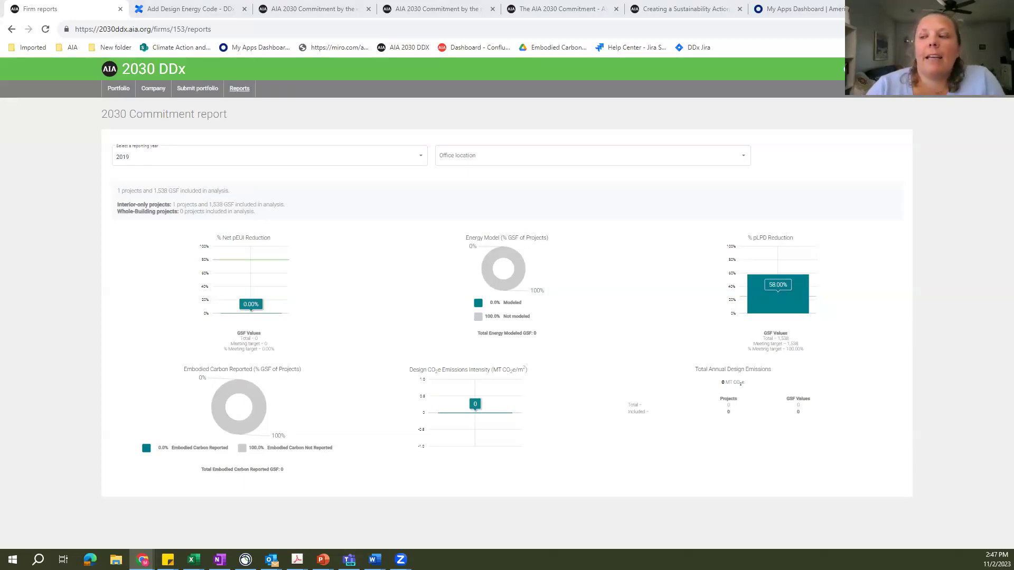
click(119, 90)
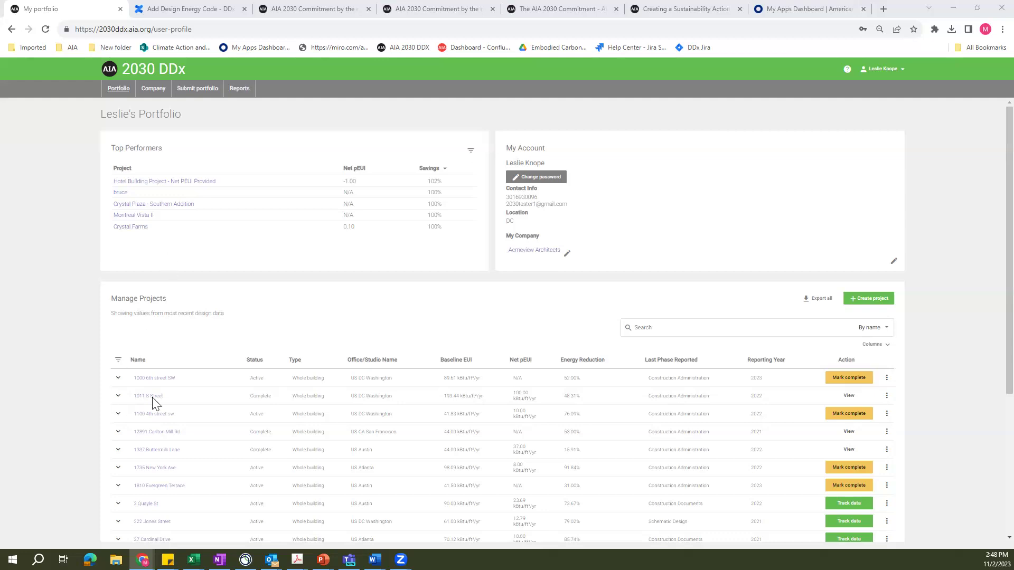
Open the 222 Jones Street project from the portfolio and start editing its project use types.
click(141, 525)
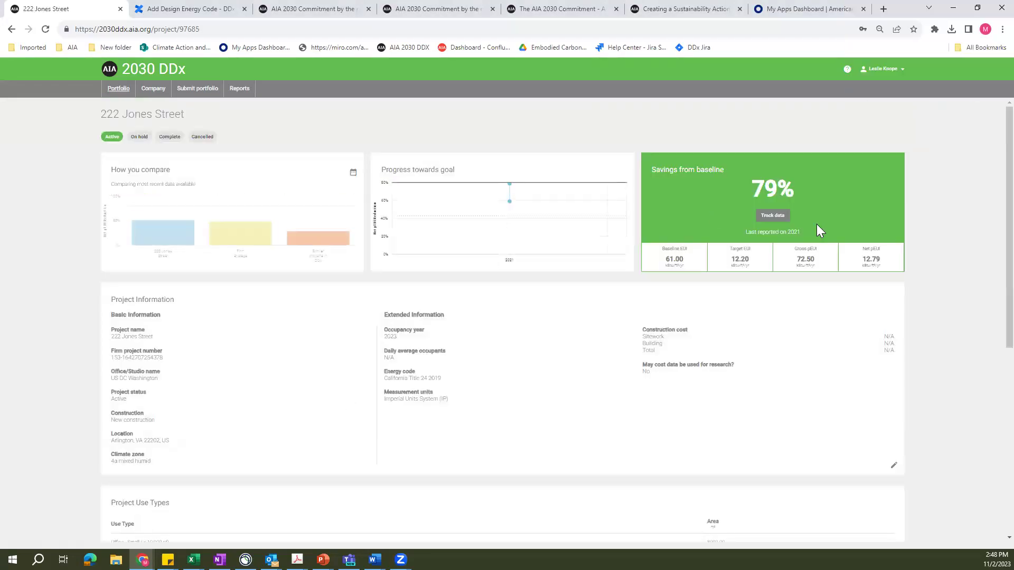
scroll(989, 304, down, 3)
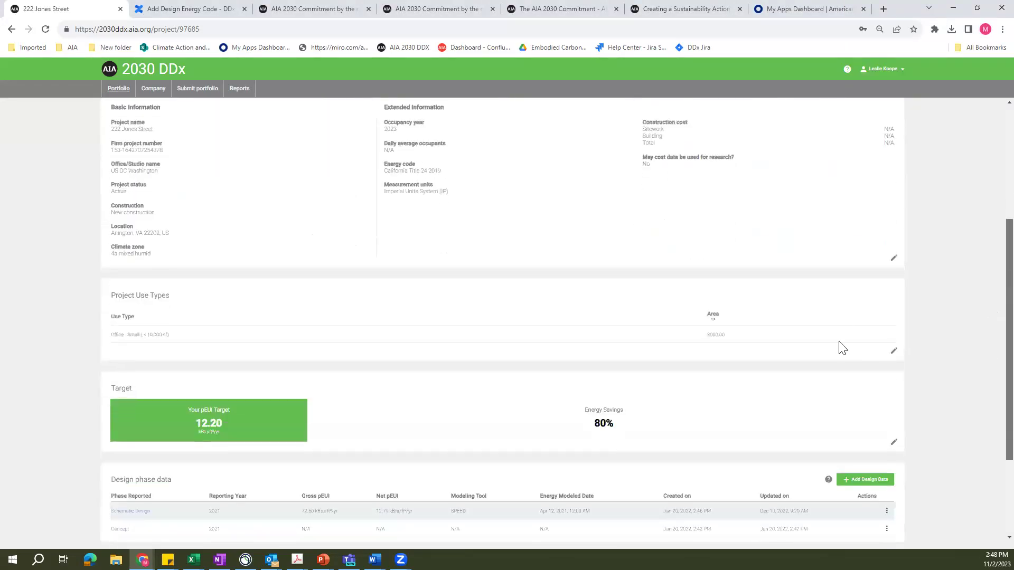
click(894, 351)
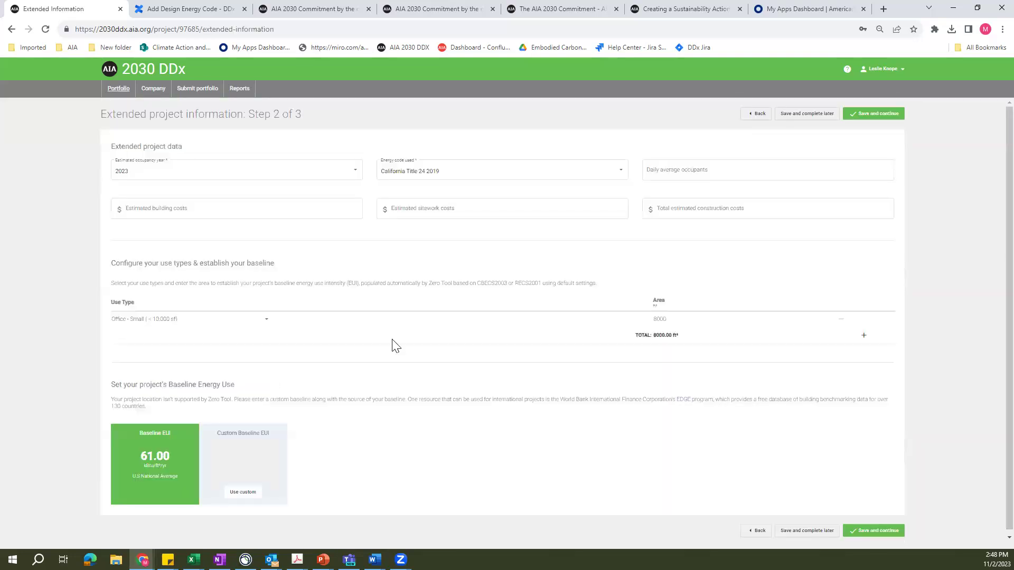
Add a Parking use type to the project with an area of 8000 ft², and apply the entry.
click(865, 337)
click(267, 335)
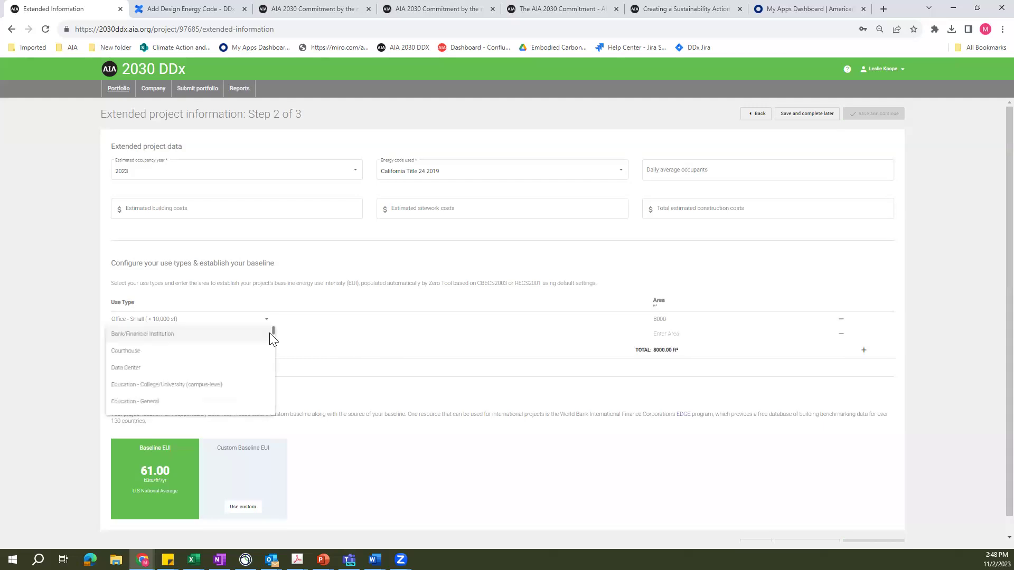
drag(273, 330, 276, 373)
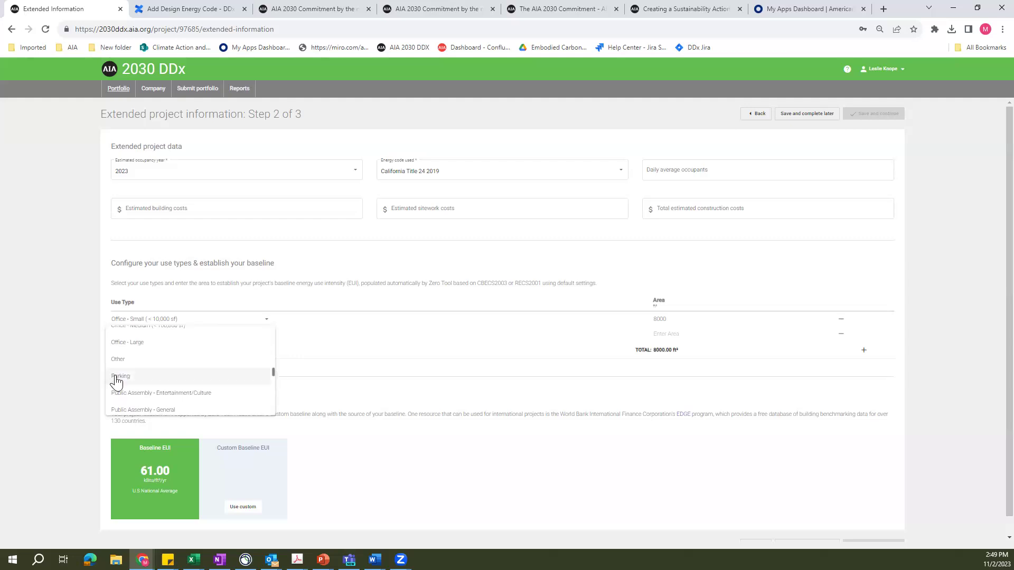
click(117, 377)
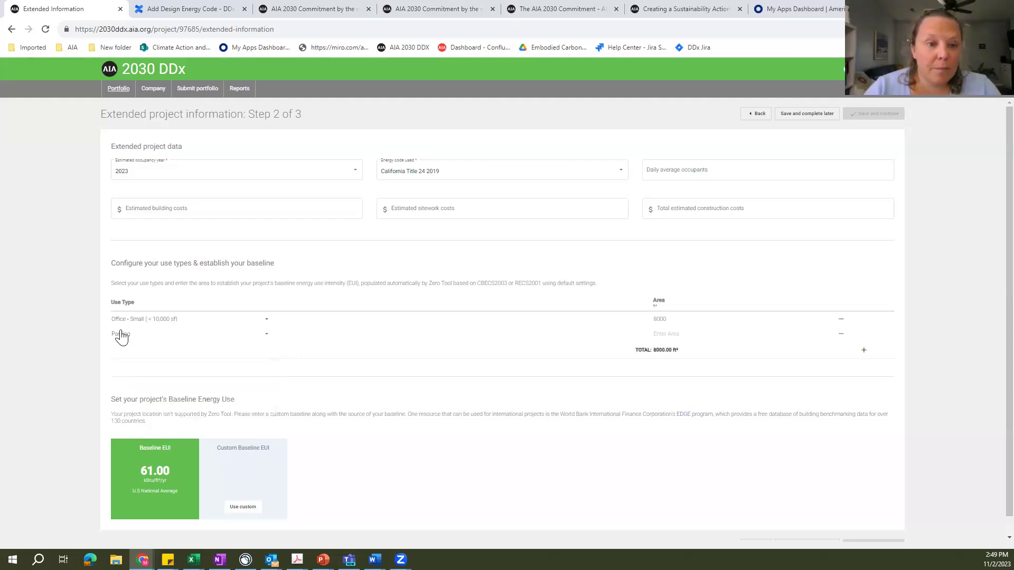
click(670, 334)
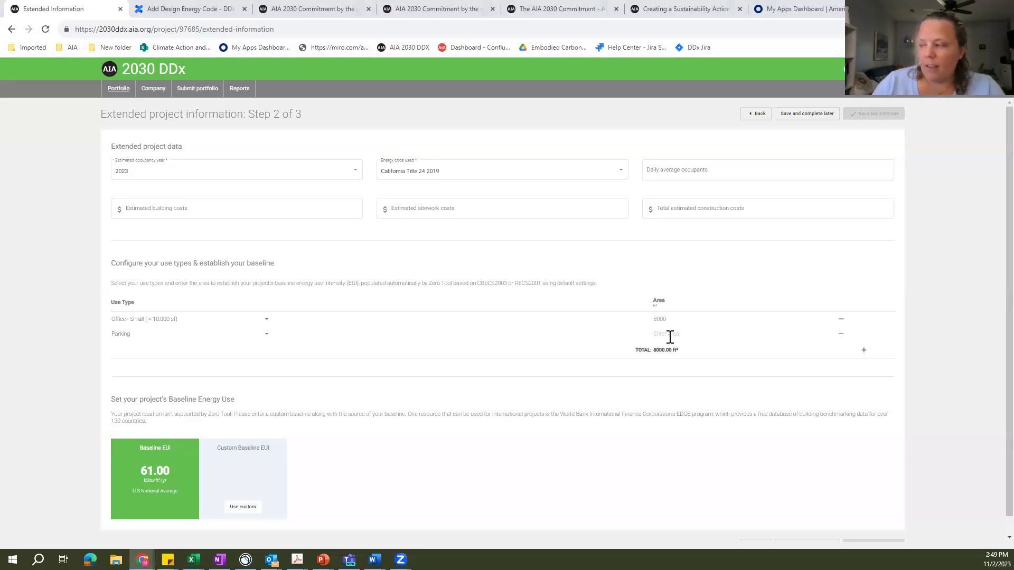
text(8000)
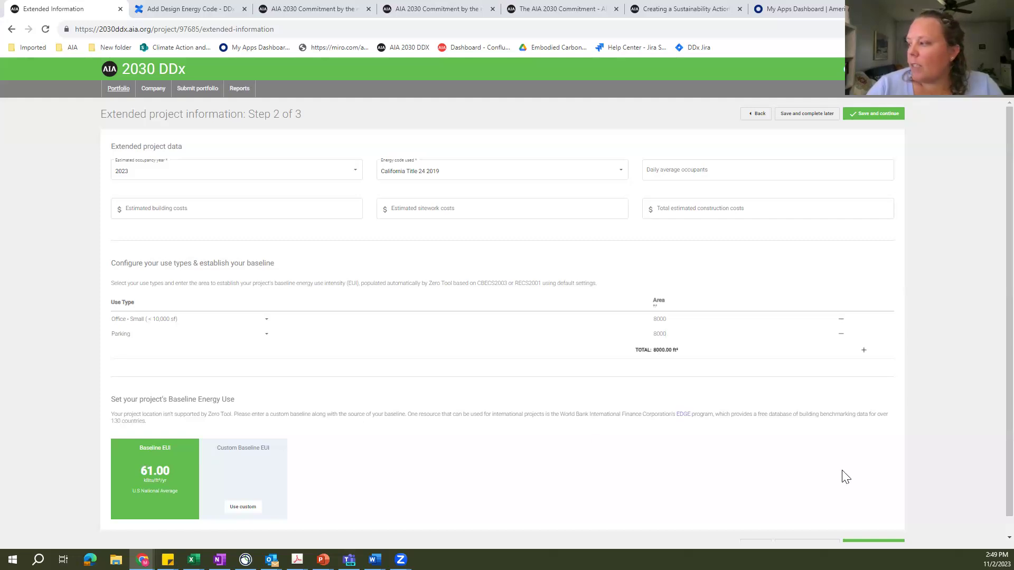
scroll(988, 465, down, 1)
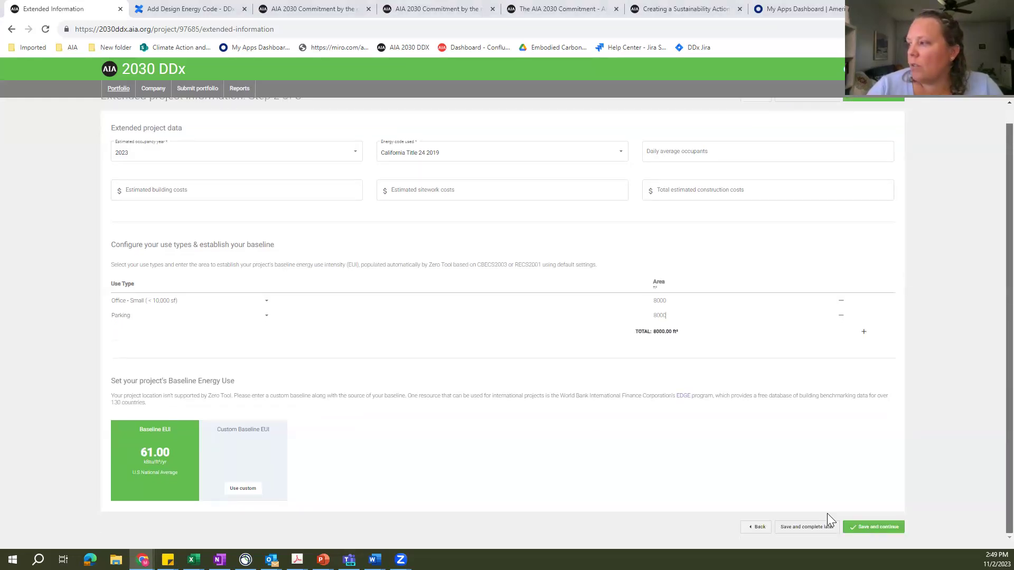
click(637, 417)
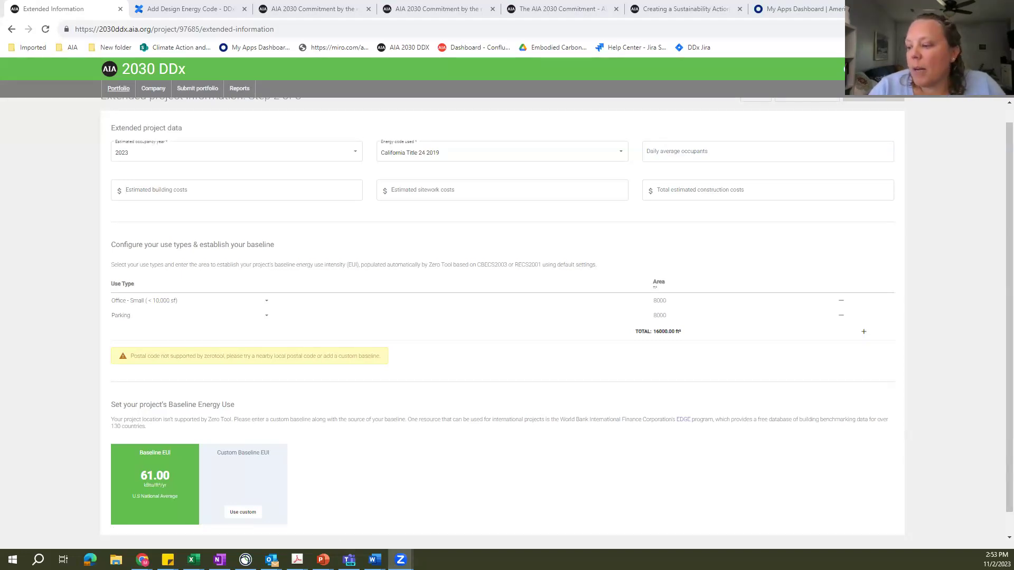
Switch to the running PowerPoint slide show and advance it to the "Up next" slide.
mouse_move(323, 560)
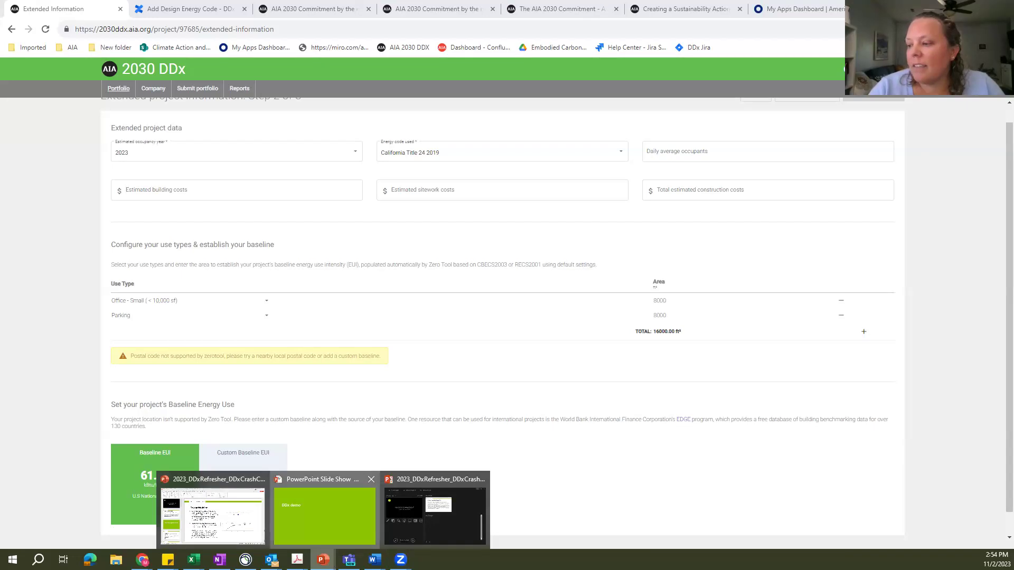
click(325, 512)
click(373, 351)
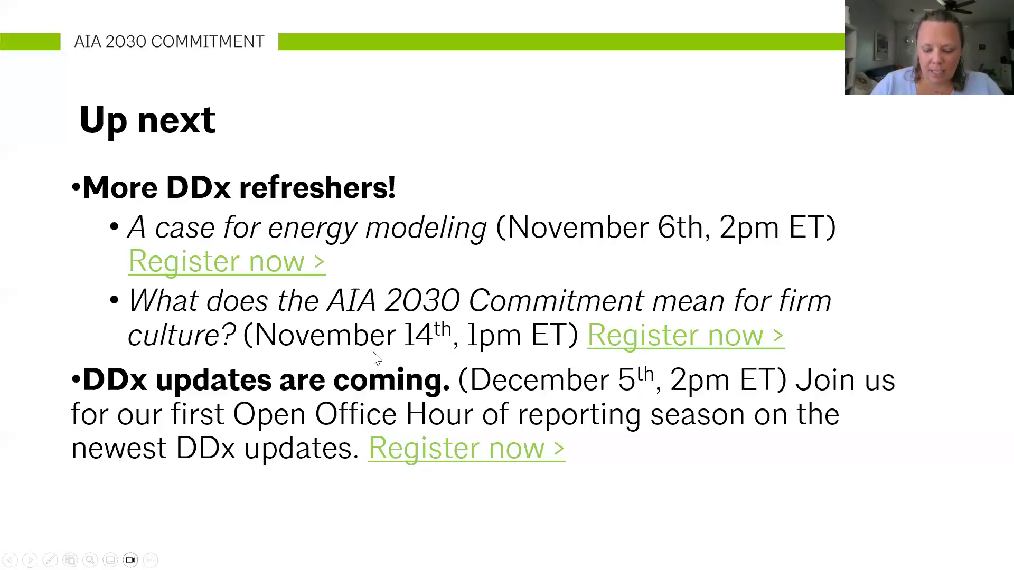